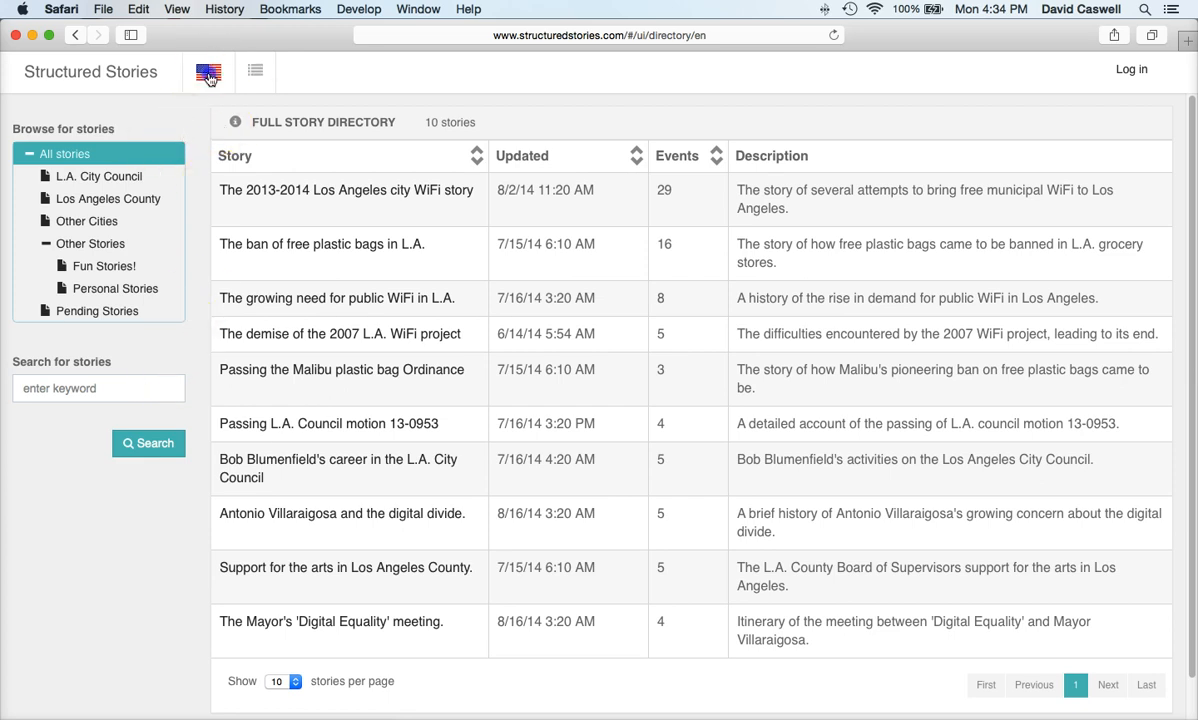
Step: Check the interface language list, then open The 2013-2014 Los Angeles city WiFi story from the directory
click(208, 76)
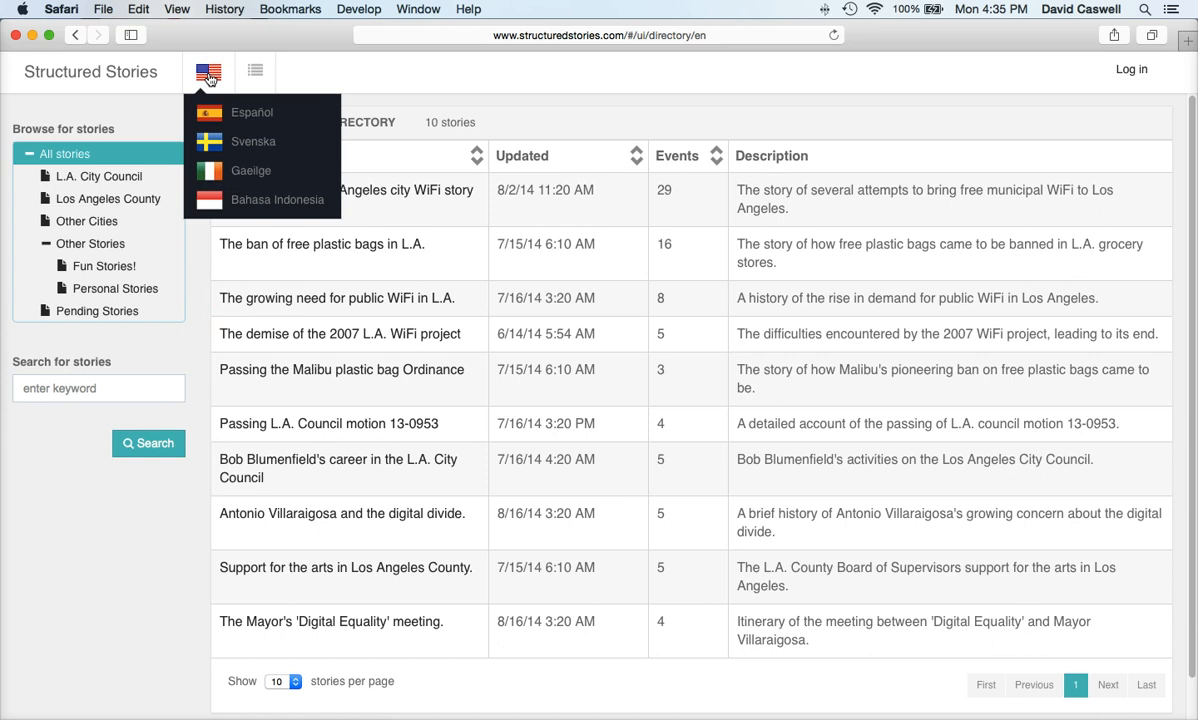
click(320, 77)
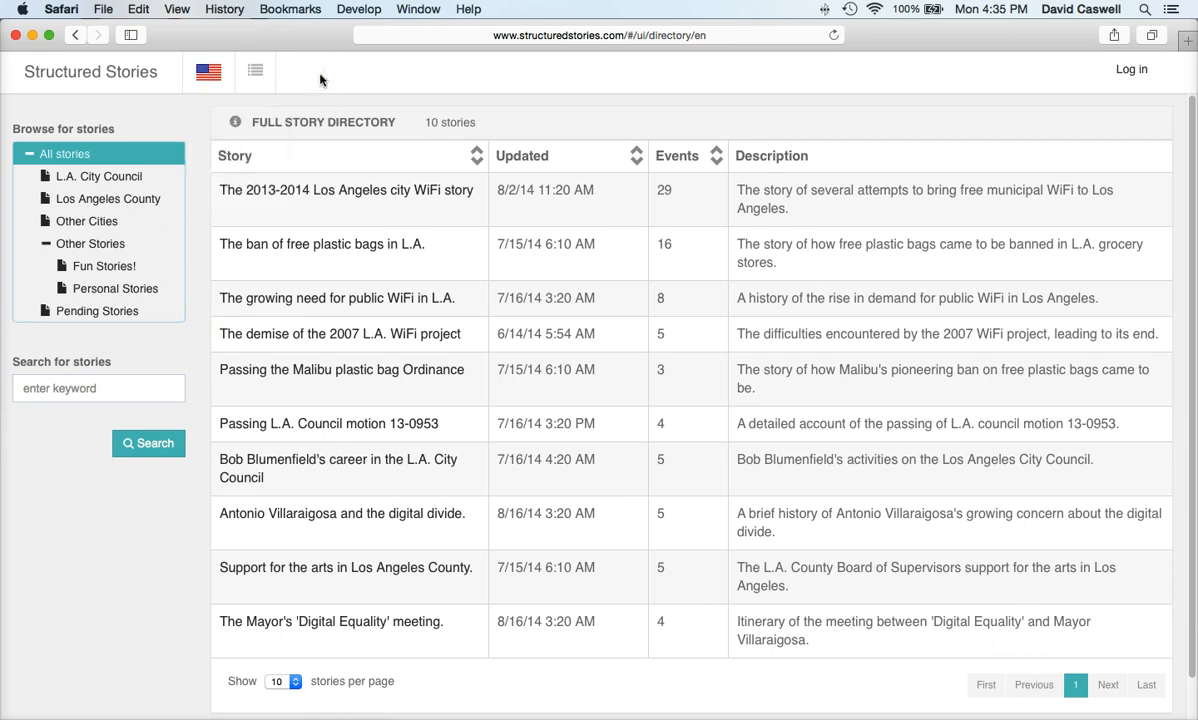
click(233, 122)
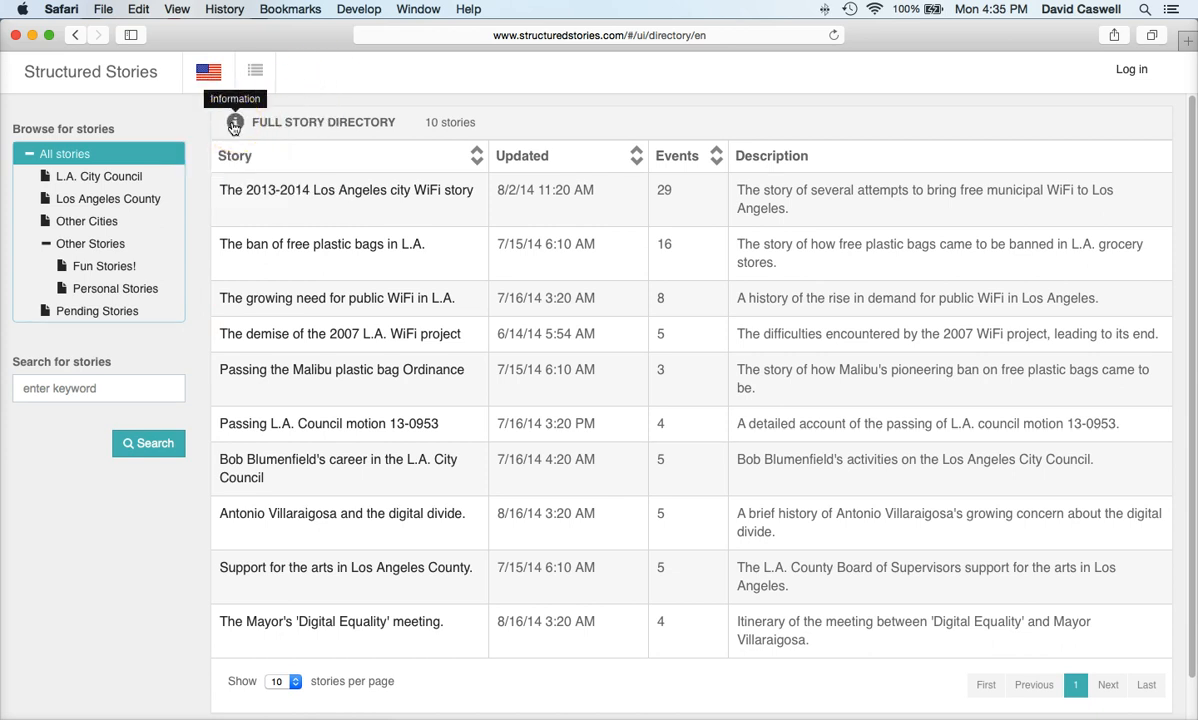
click(310, 197)
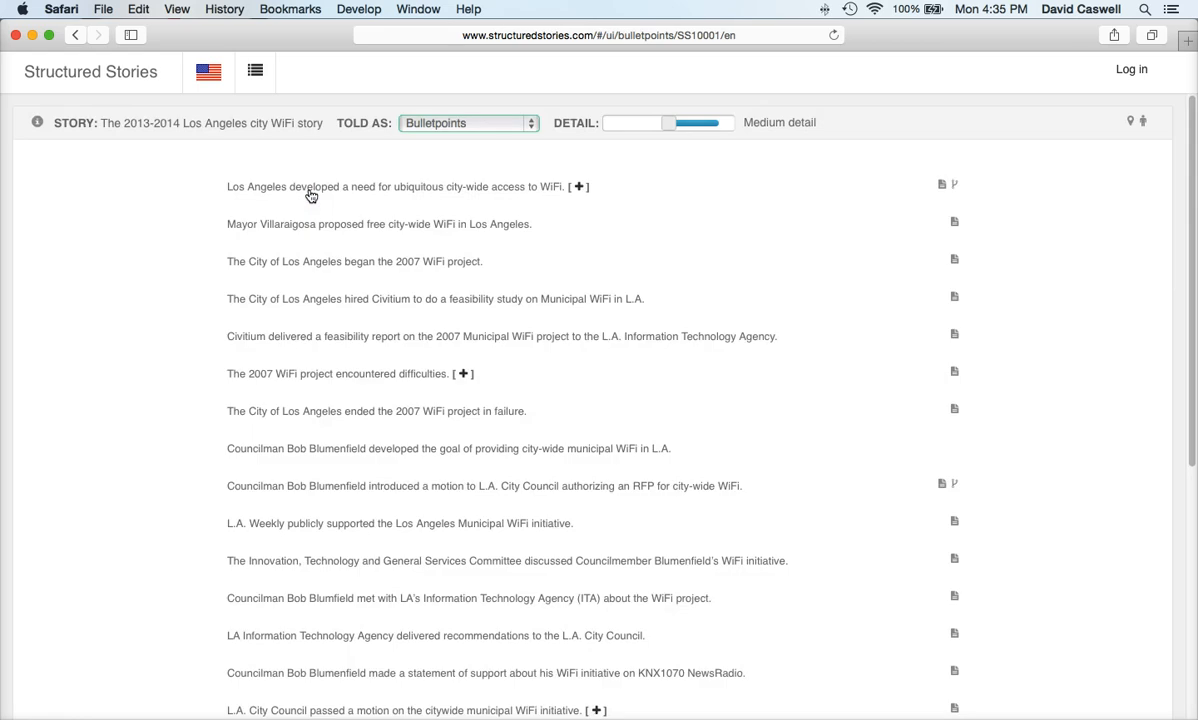
click(502, 125)
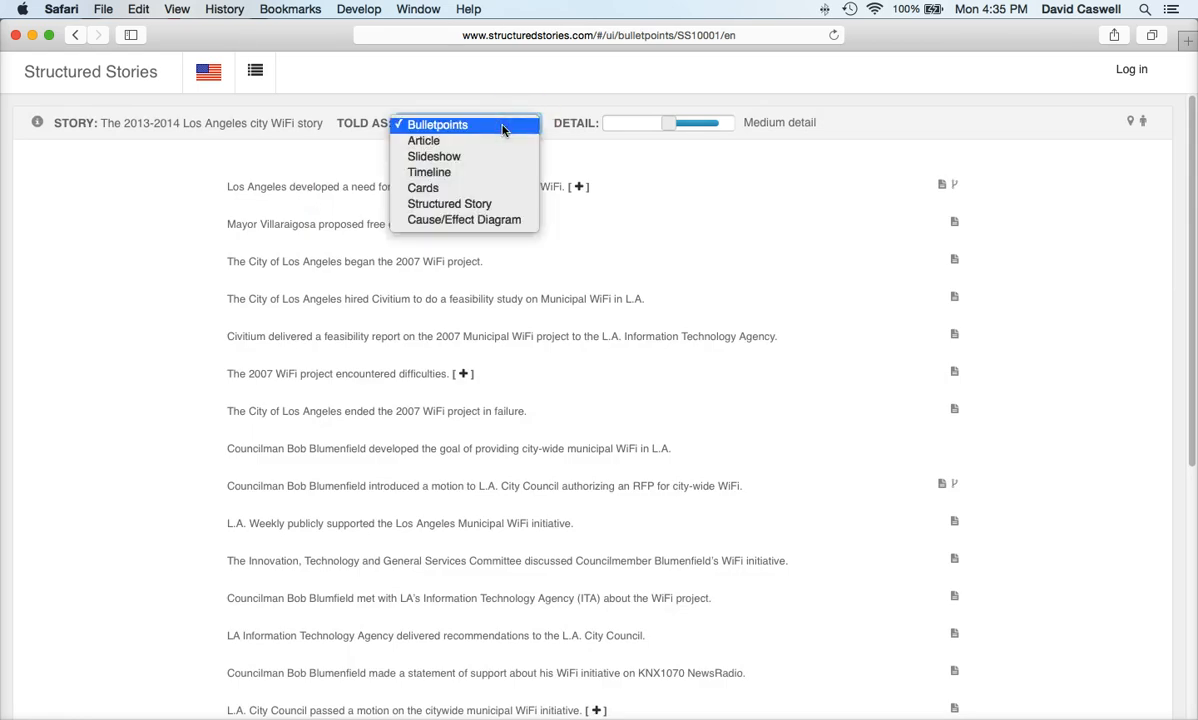
click(479, 172)
click(497, 122)
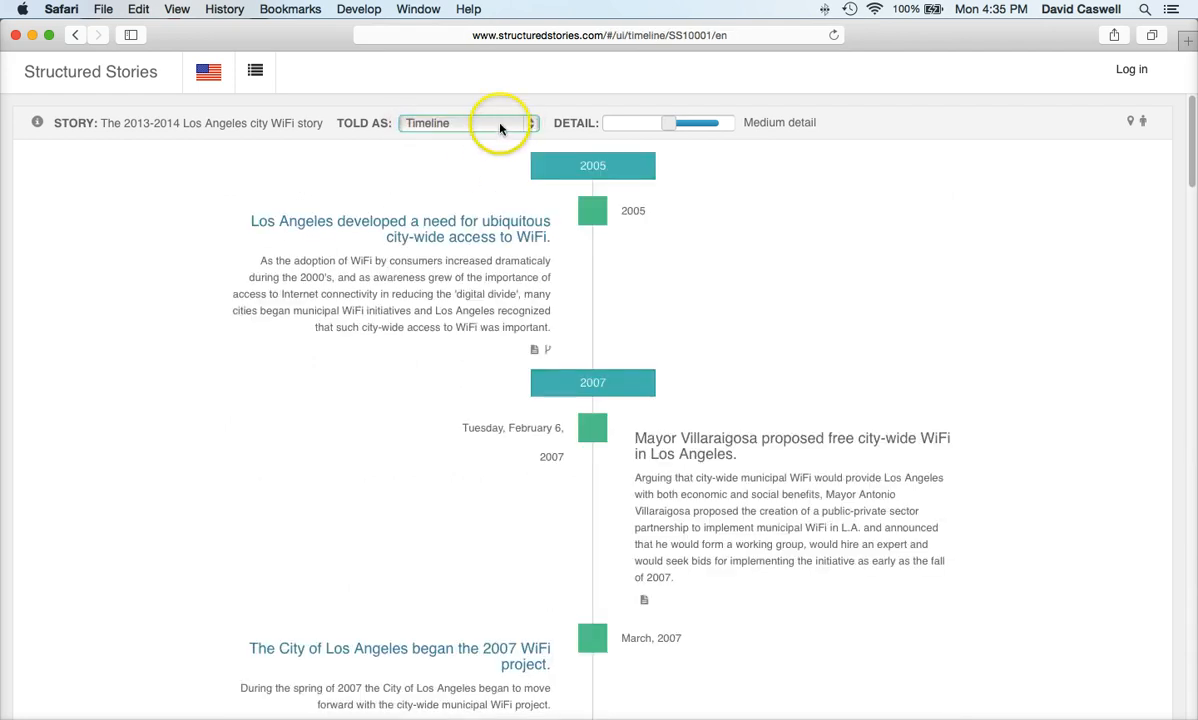
click(483, 157)
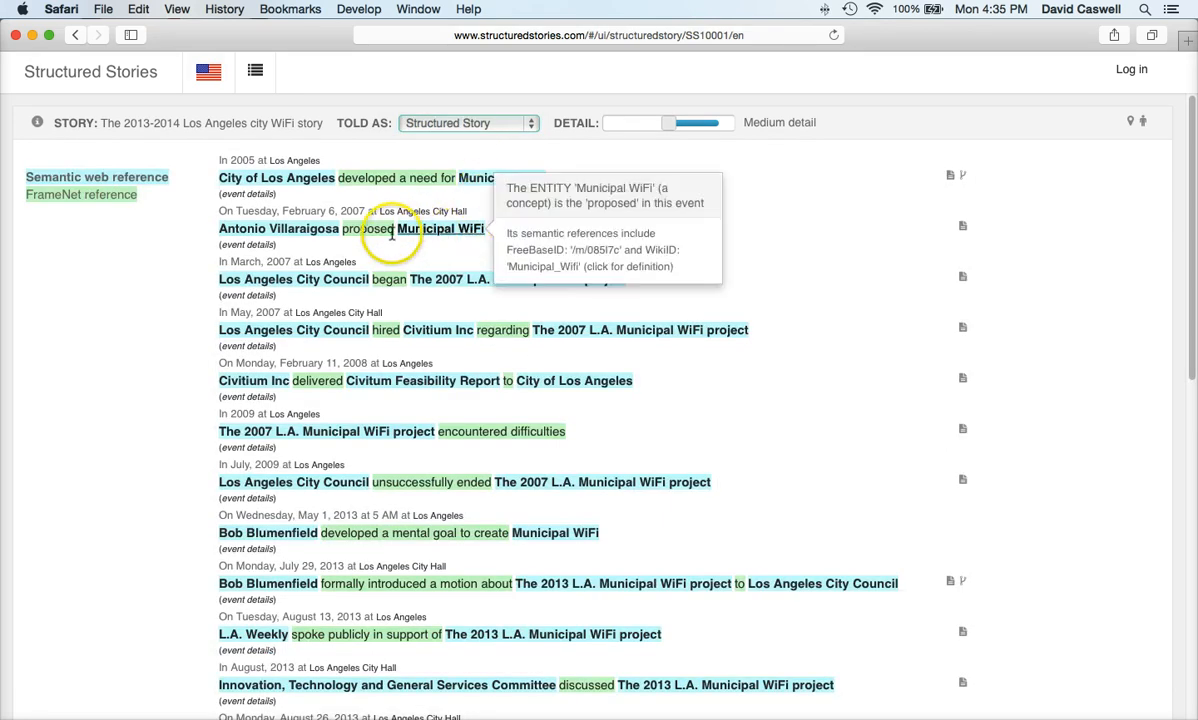
mouse_move(383, 236)
click(450, 122)
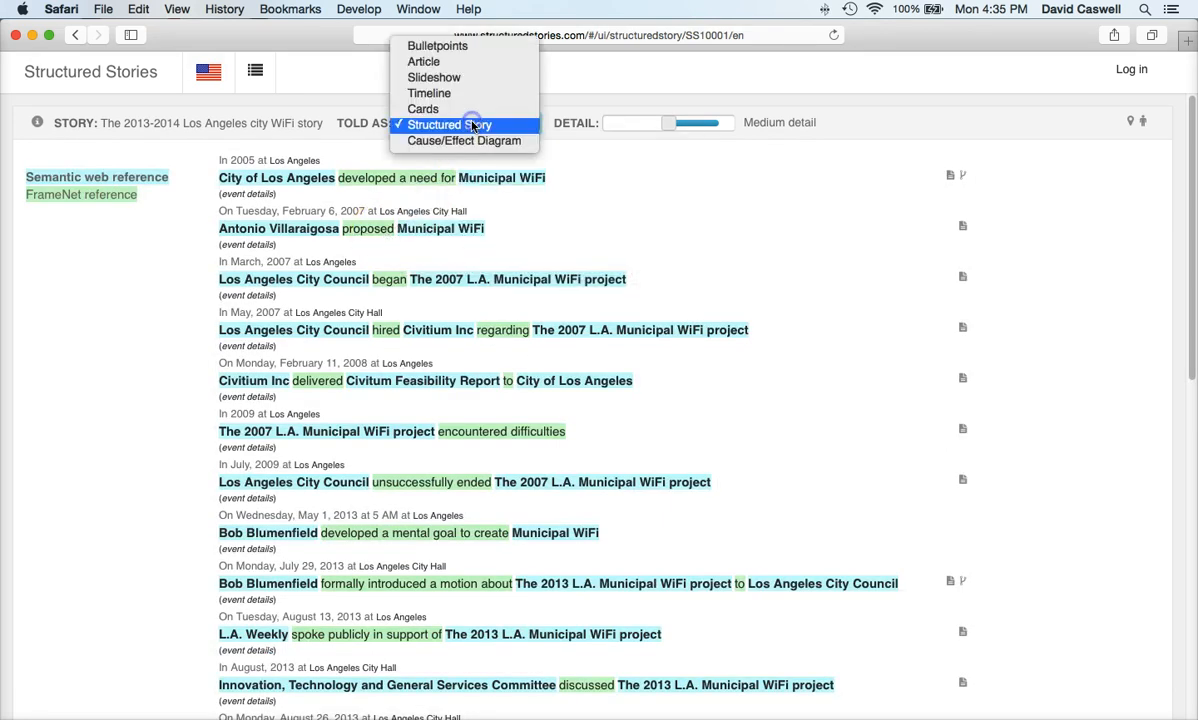
click(478, 63)
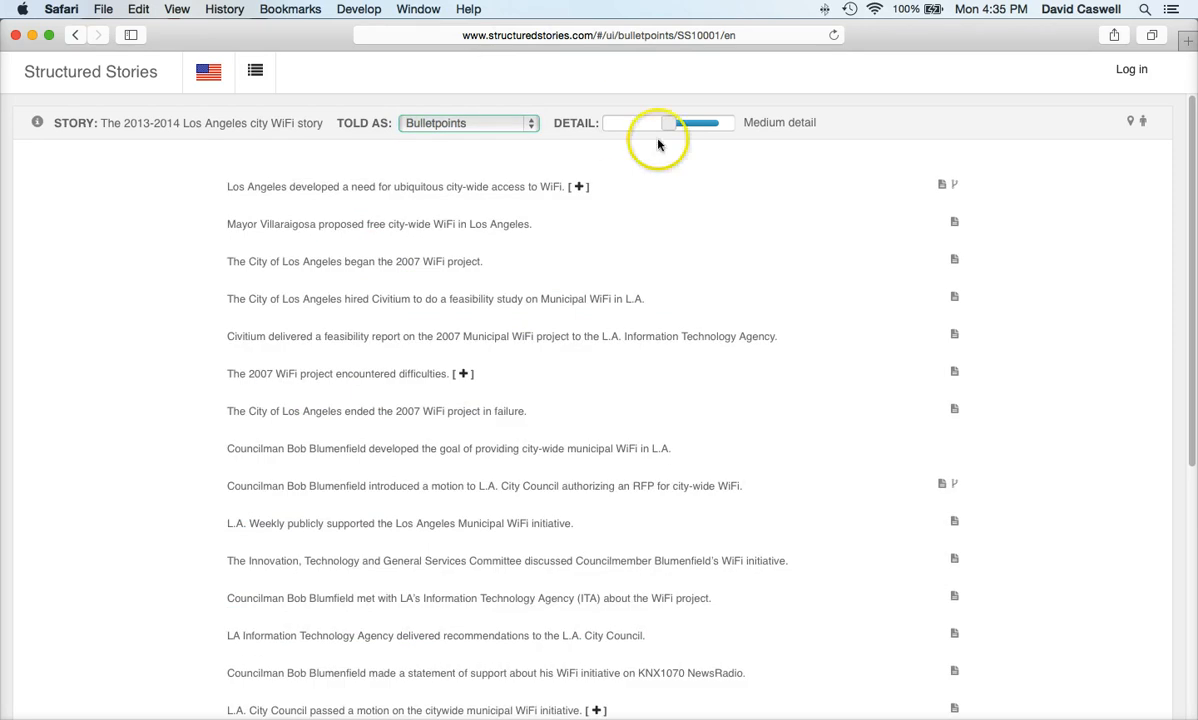
mouse_move(670, 124)
mouse_down()
mouse_move(695, 122)
mouse_move(614, 124)
mouse_move(690, 122)
mouse_move(668, 122)
mouse_up()
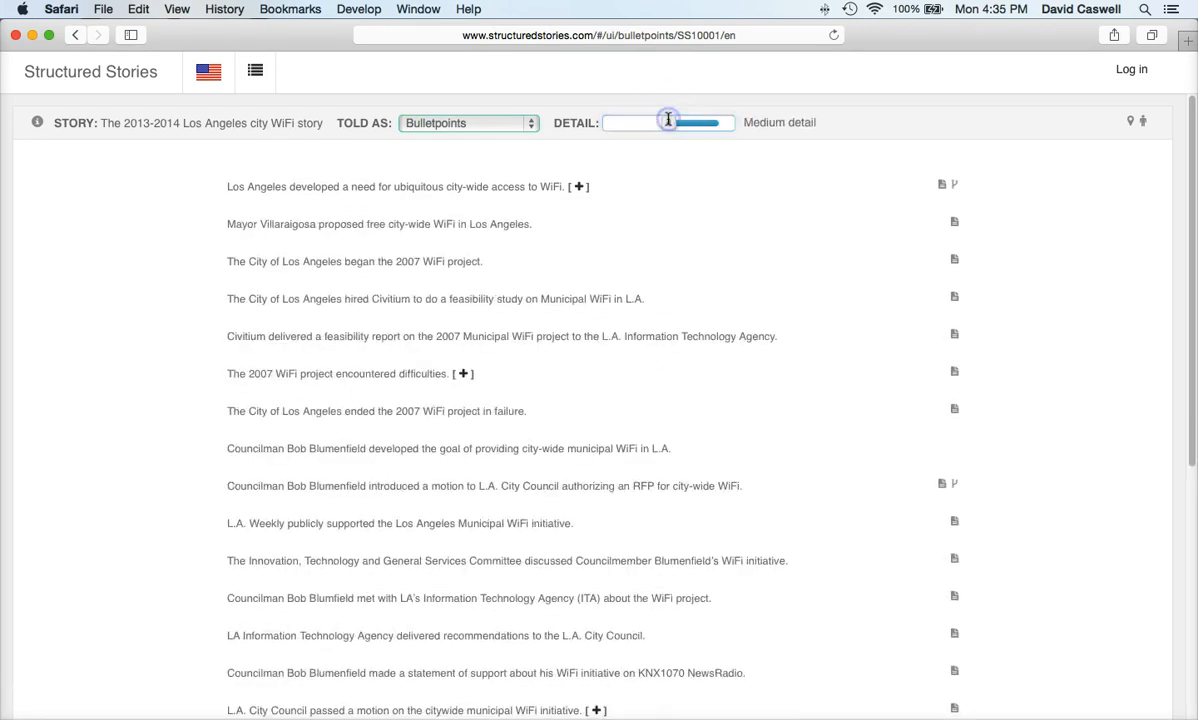
click(578, 187)
click(712, 411)
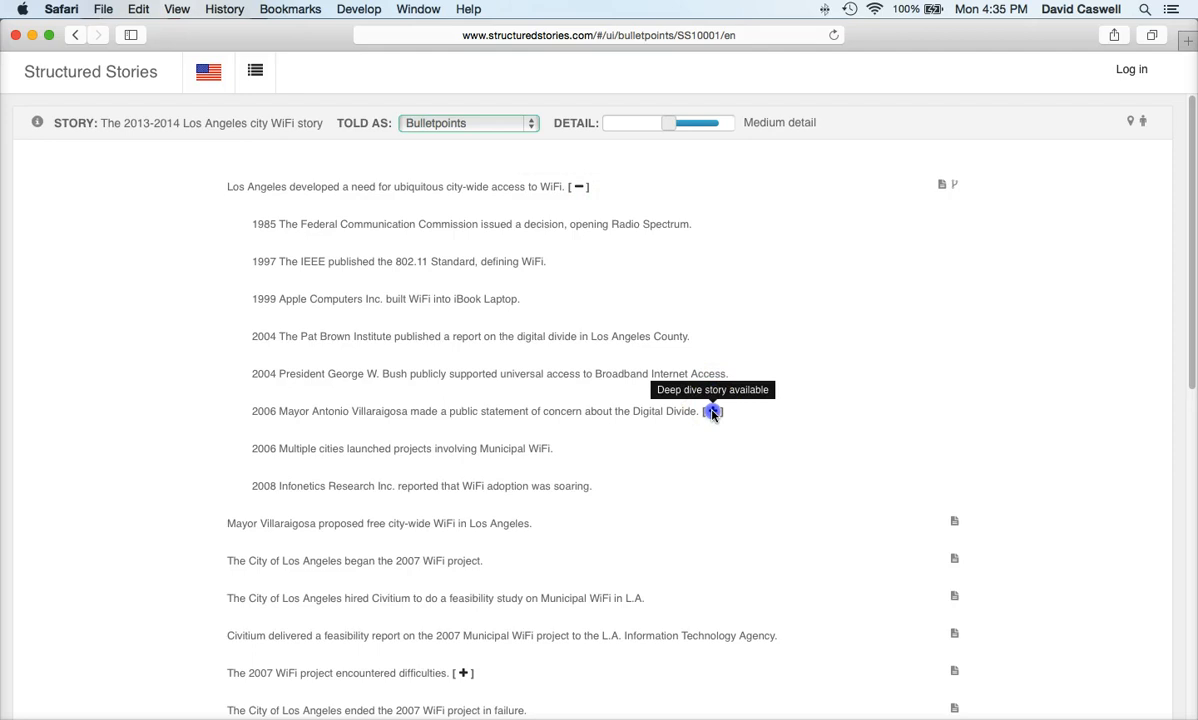
click(612, 540)
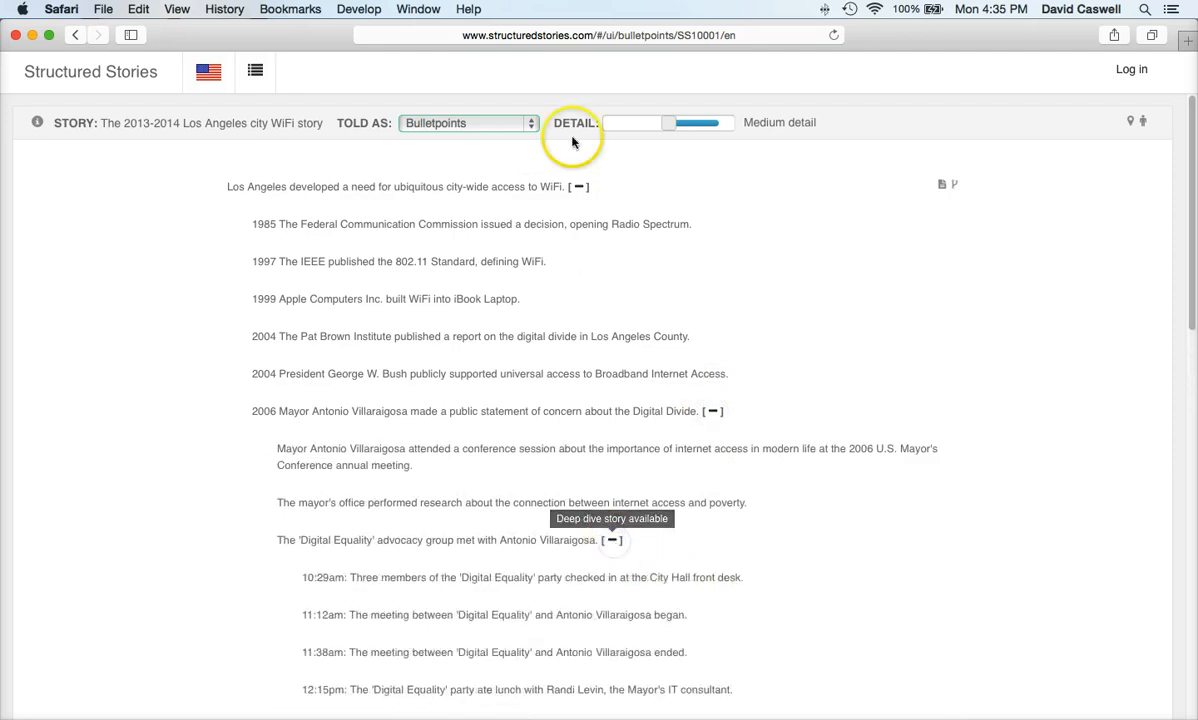
click(579, 187)
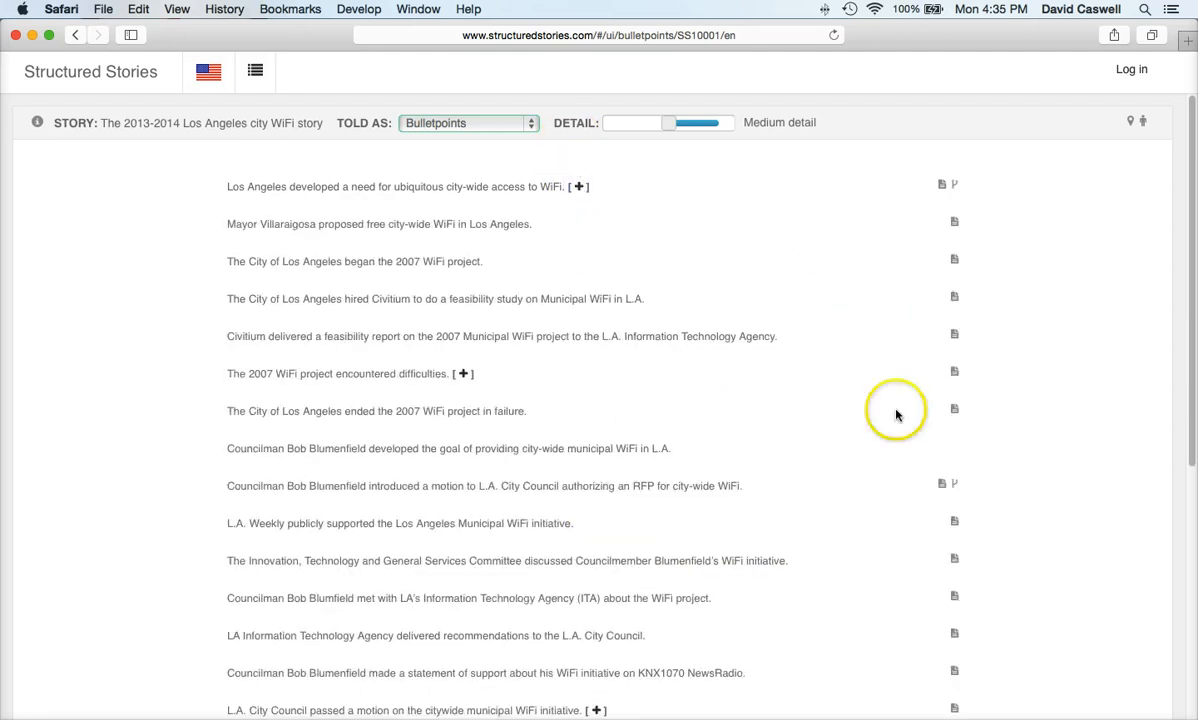
click(941, 484)
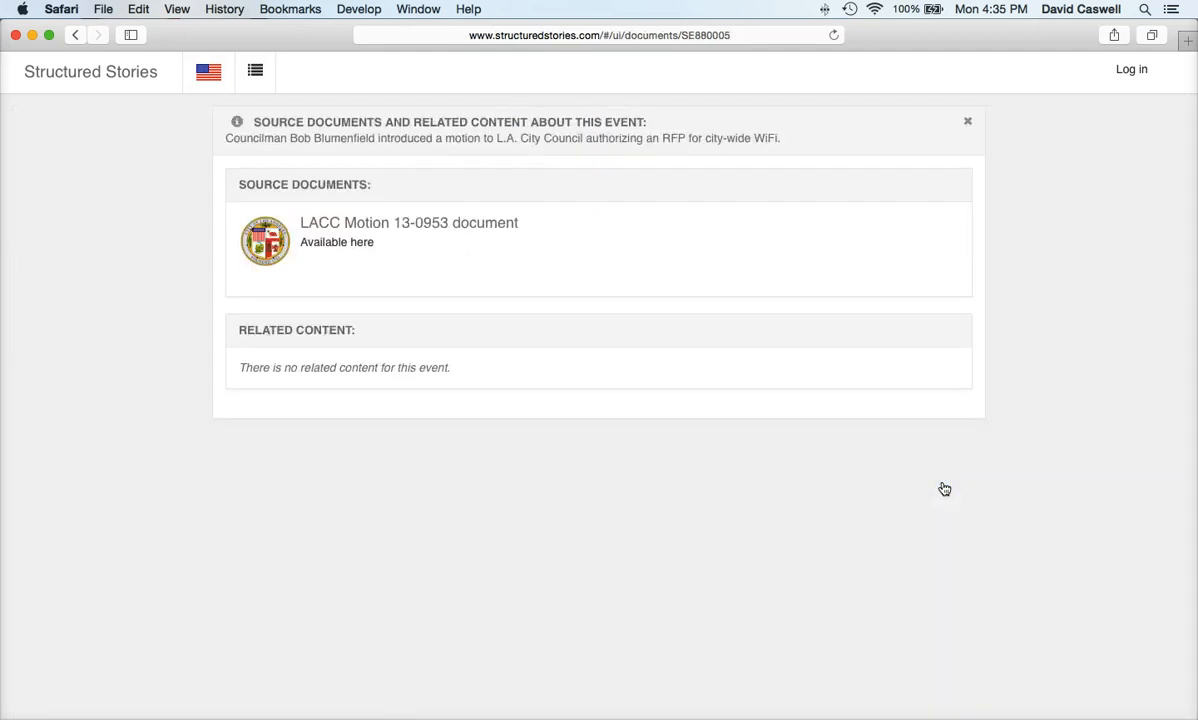
click(968, 121)
click(1142, 121)
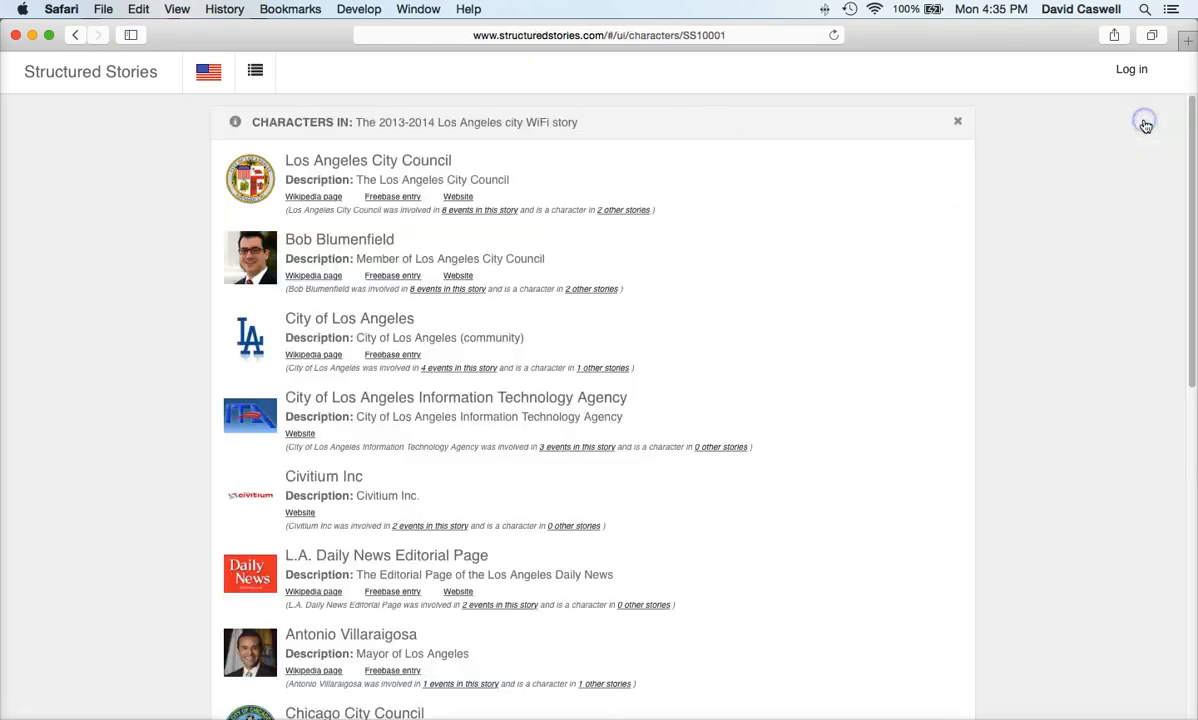
click(800, 180)
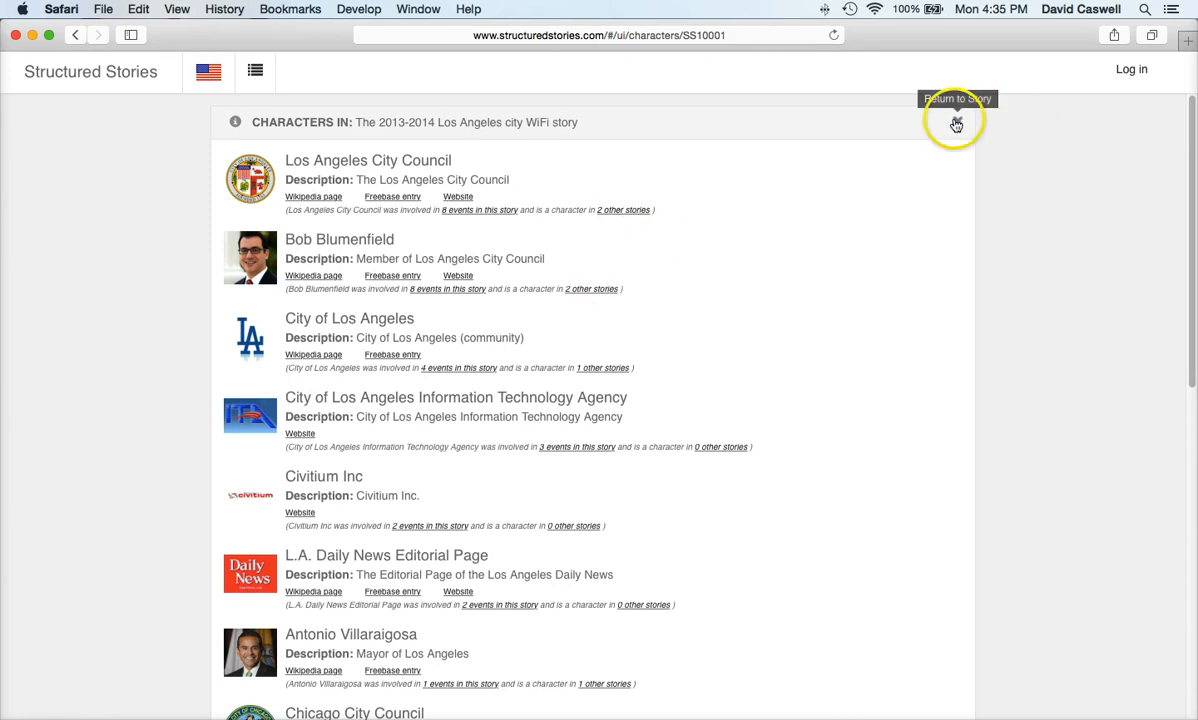
click(957, 121)
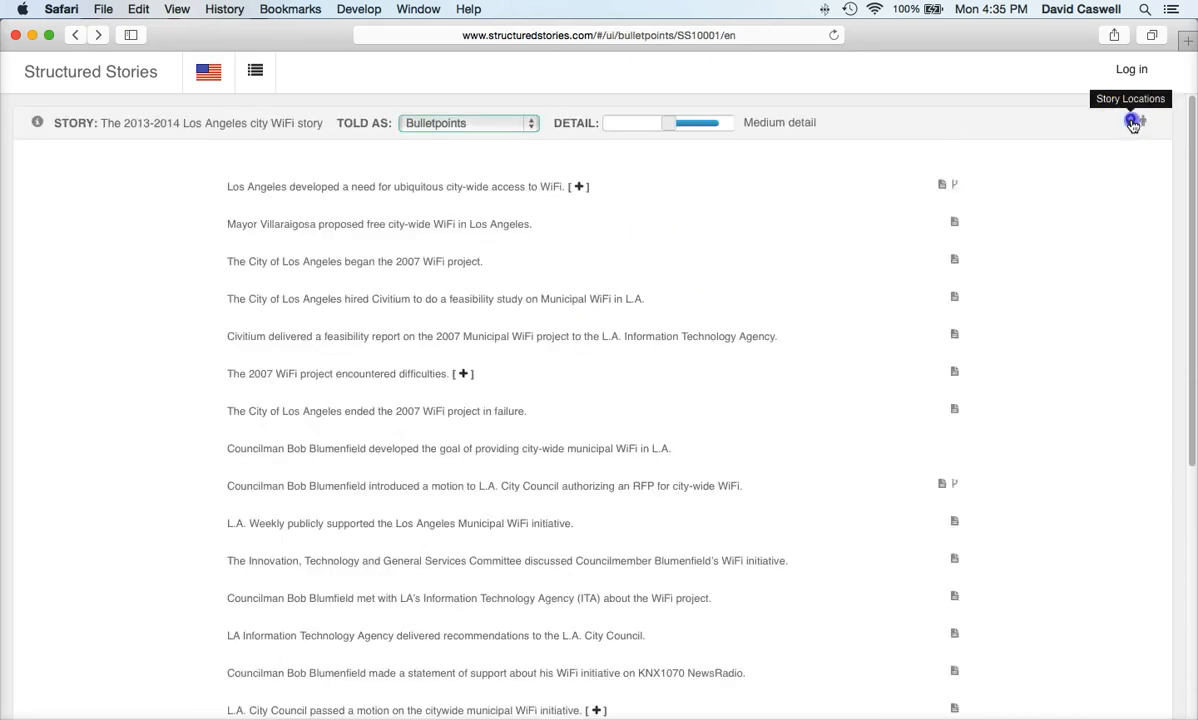
click(1131, 123)
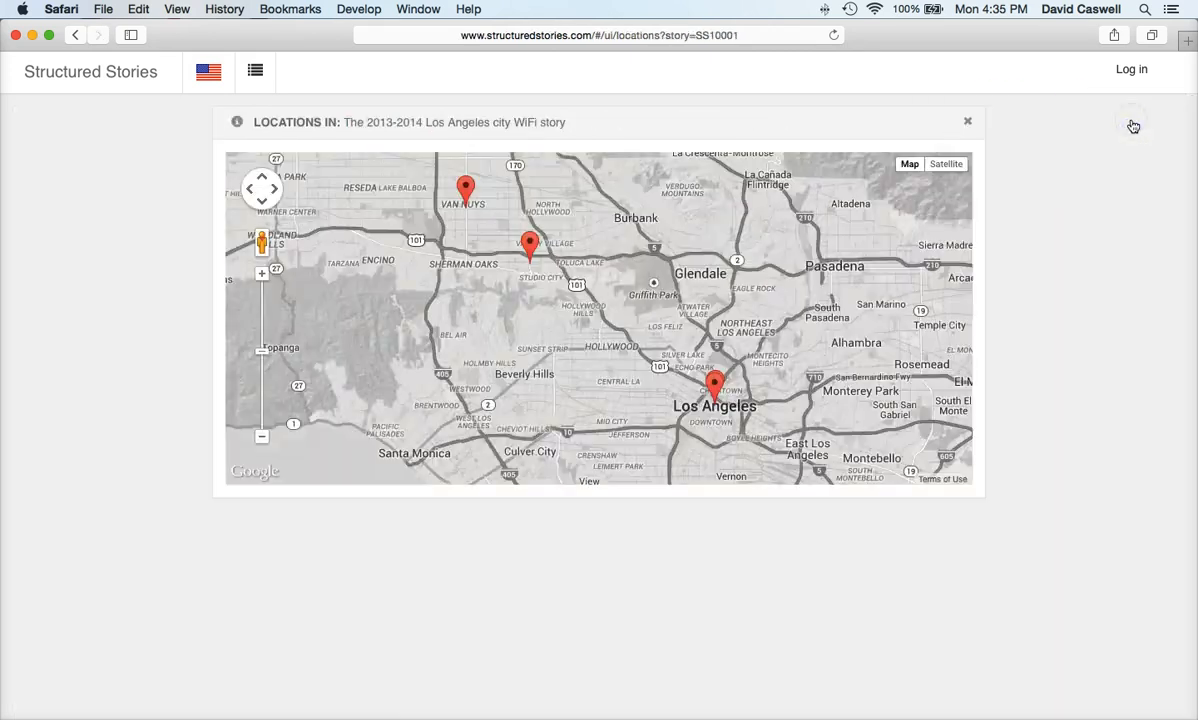
click(716, 373)
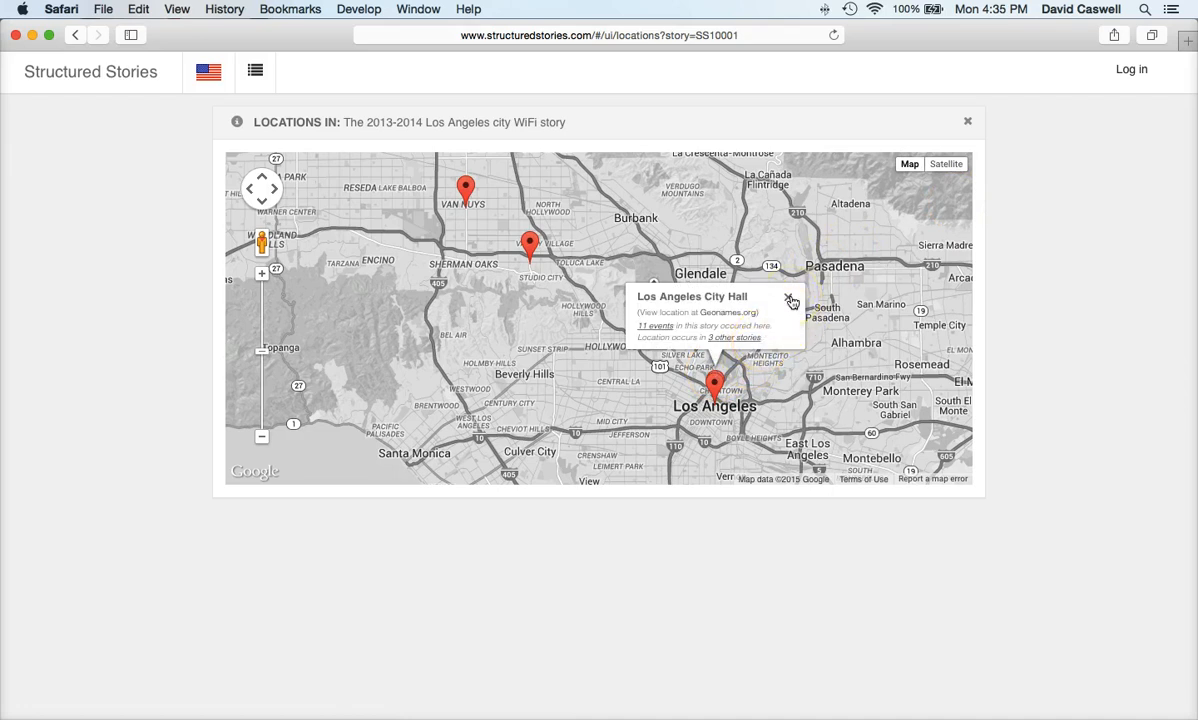
click(789, 300)
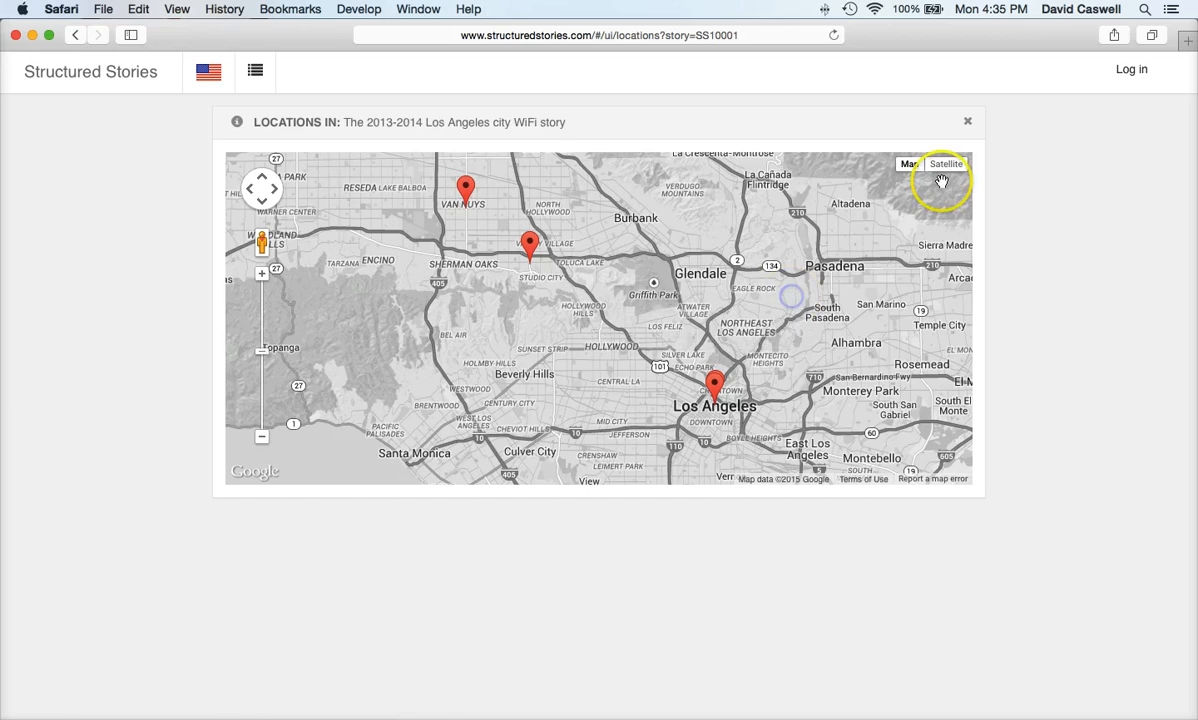
click(966, 122)
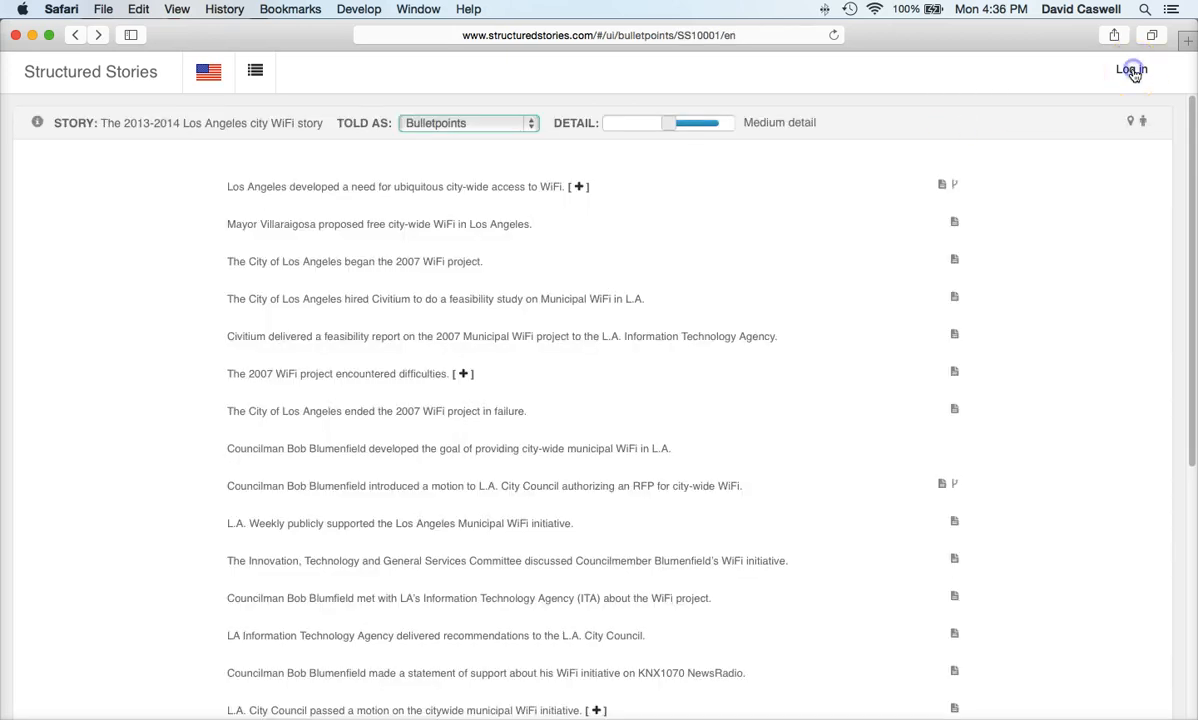
Step: Log in after accepting the beta disclaimer, entering the user name and the account password
click(1133, 72)
click(1065, 104)
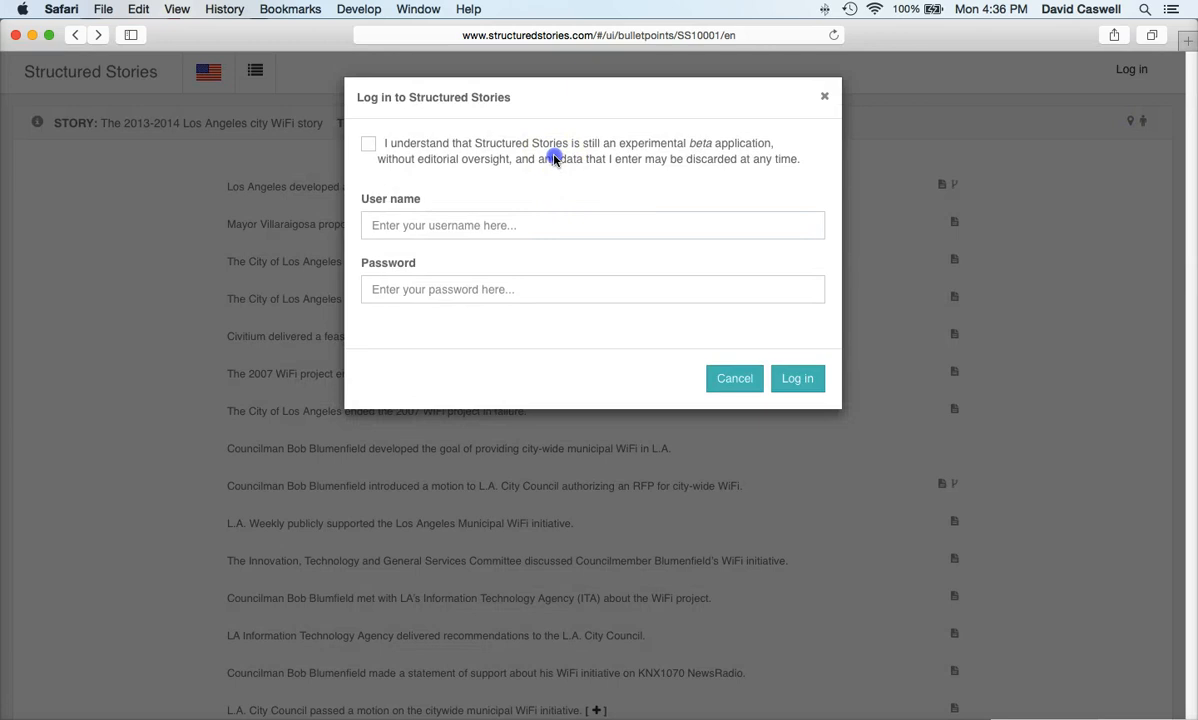
click(520, 150)
click(517, 224)
text(USRDEMO)
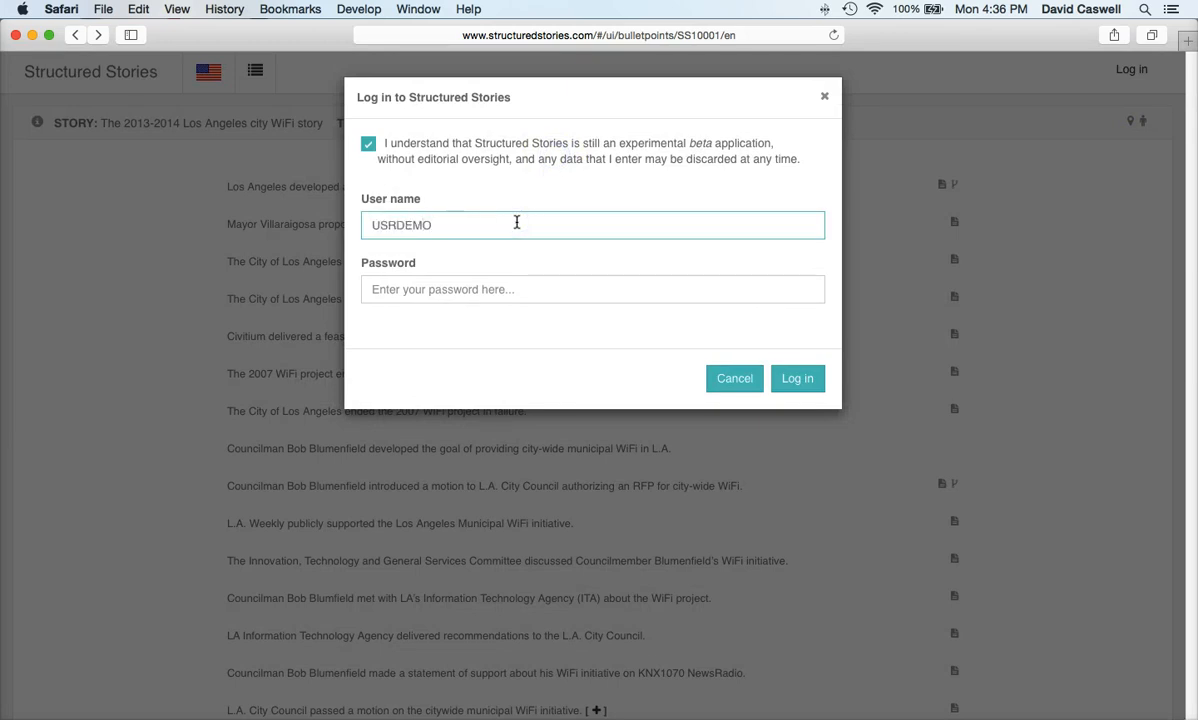
click(496, 287)
text(••)
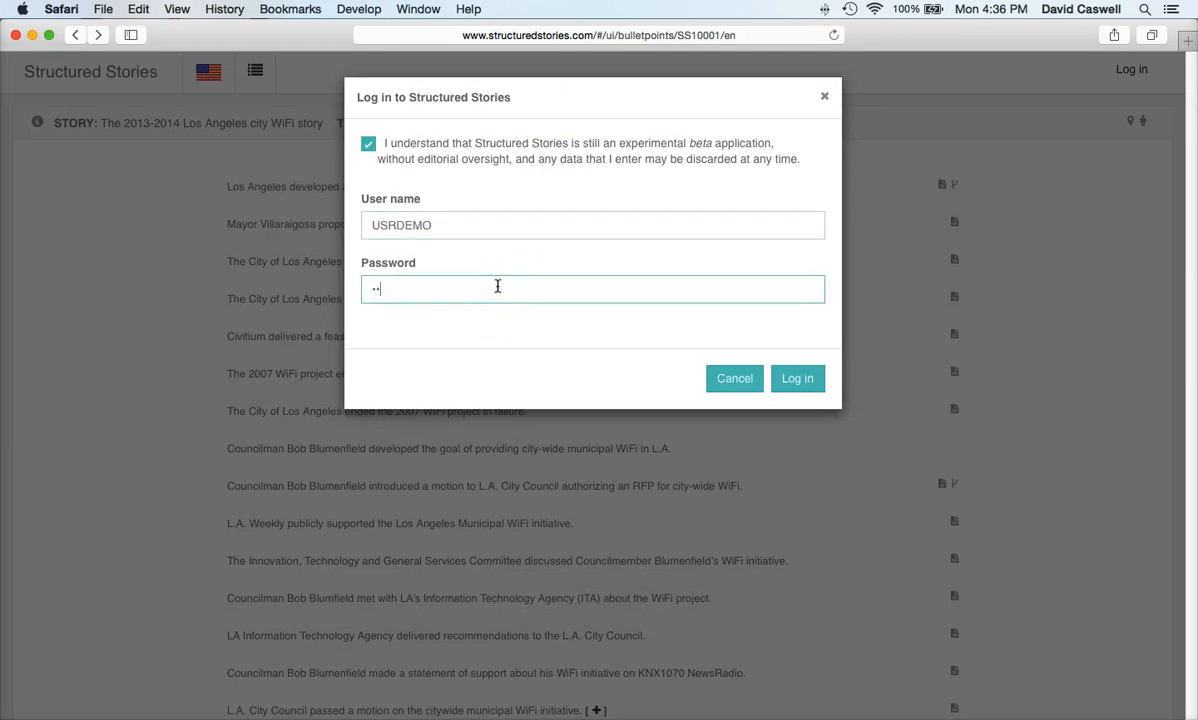
click(799, 380)
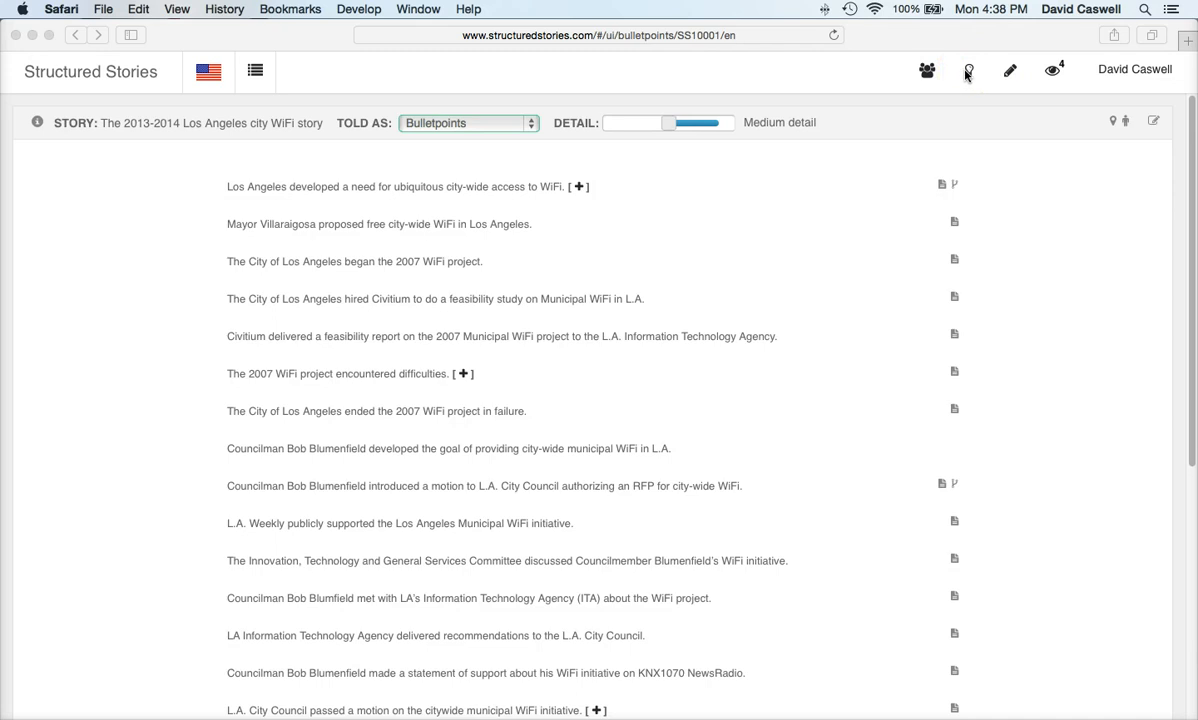
Step: Toggle the WiFi story's edit mode on and off, then start a new structured story
click(1157, 123)
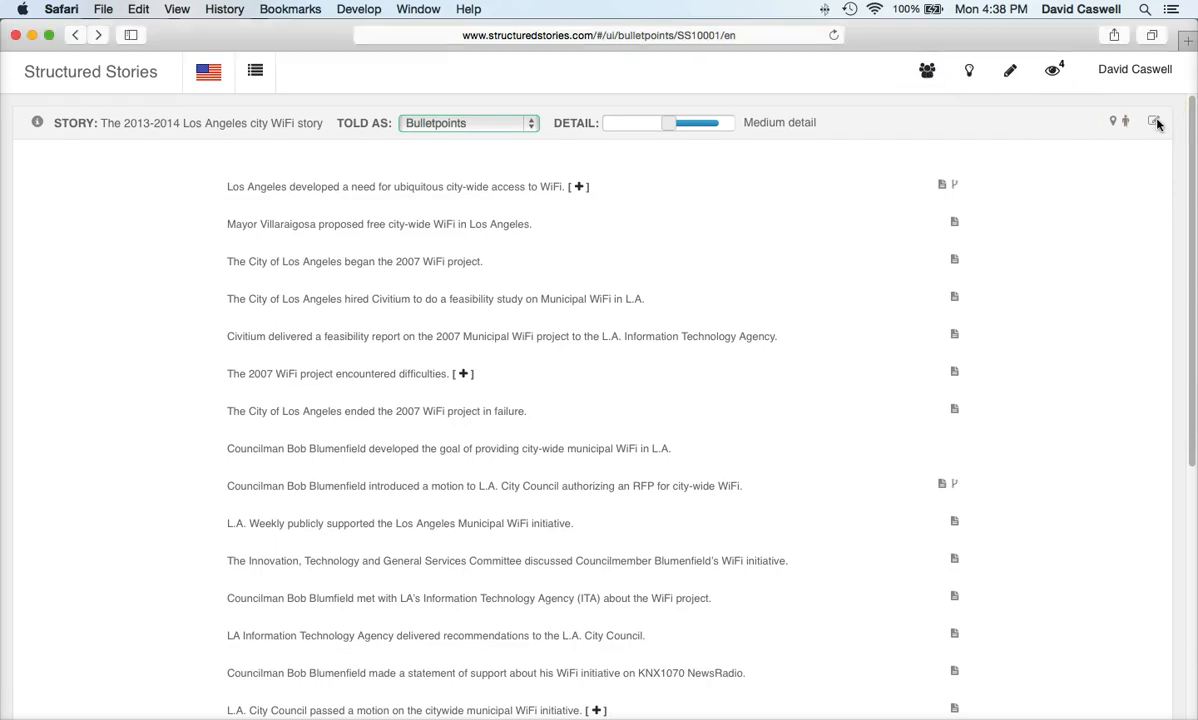
click(1157, 123)
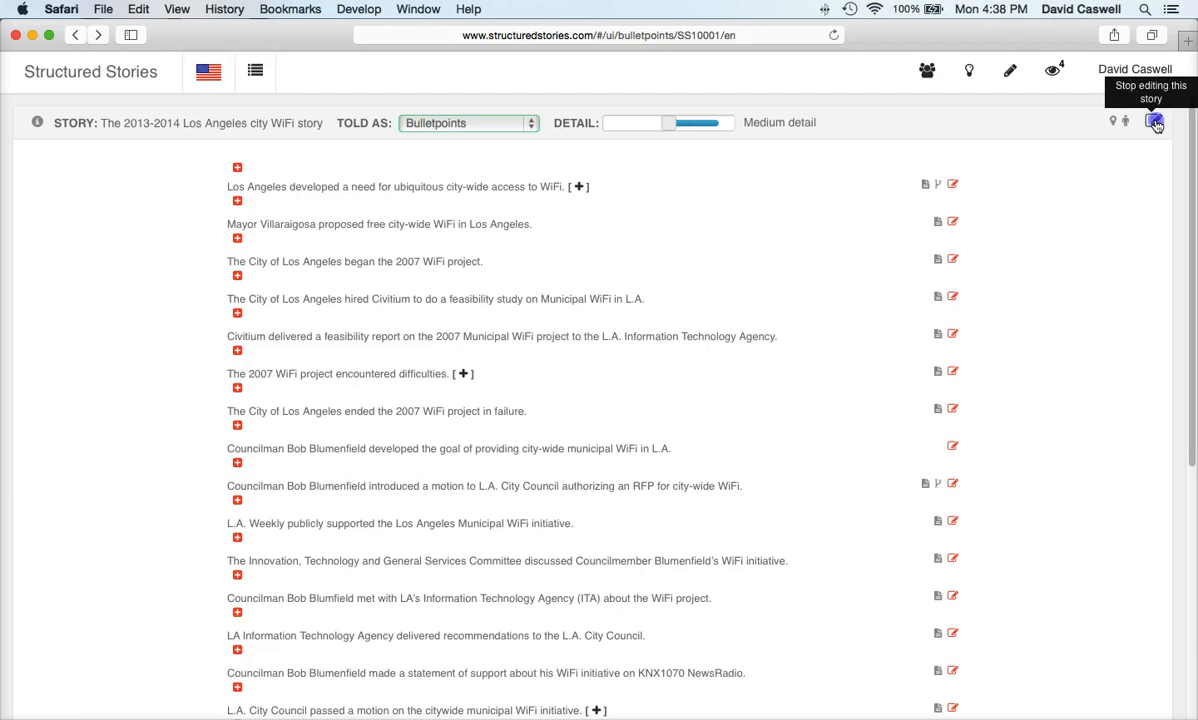
click(1157, 123)
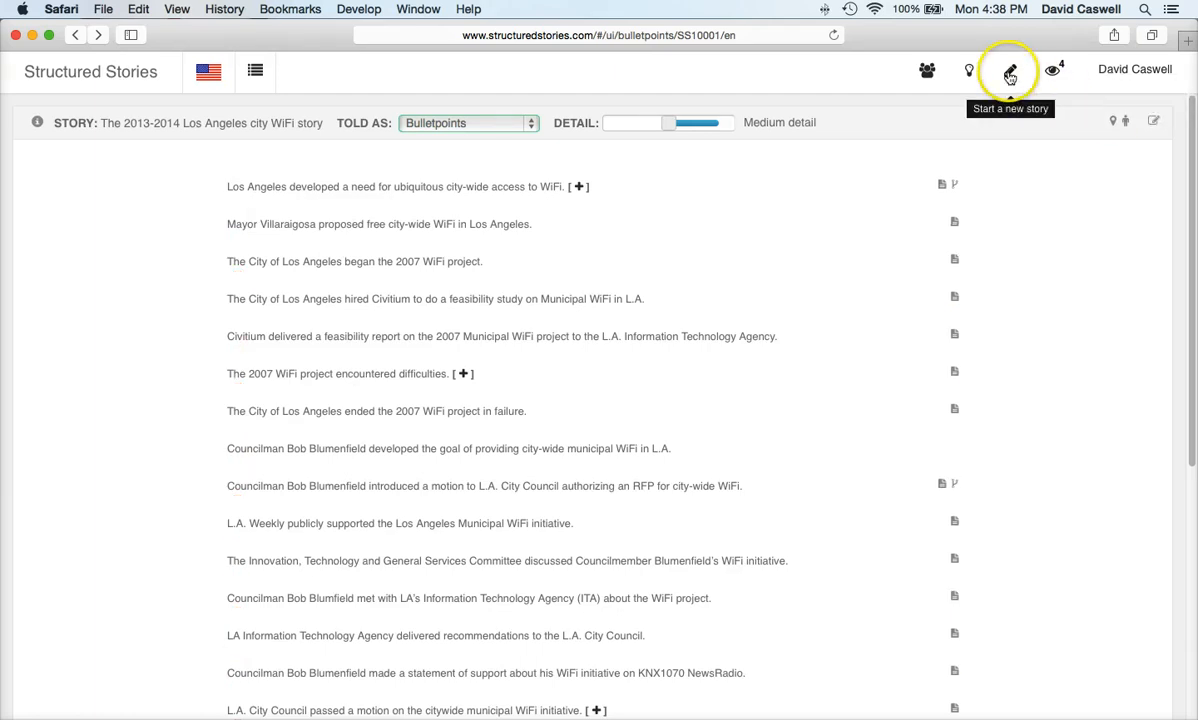
click(1010, 76)
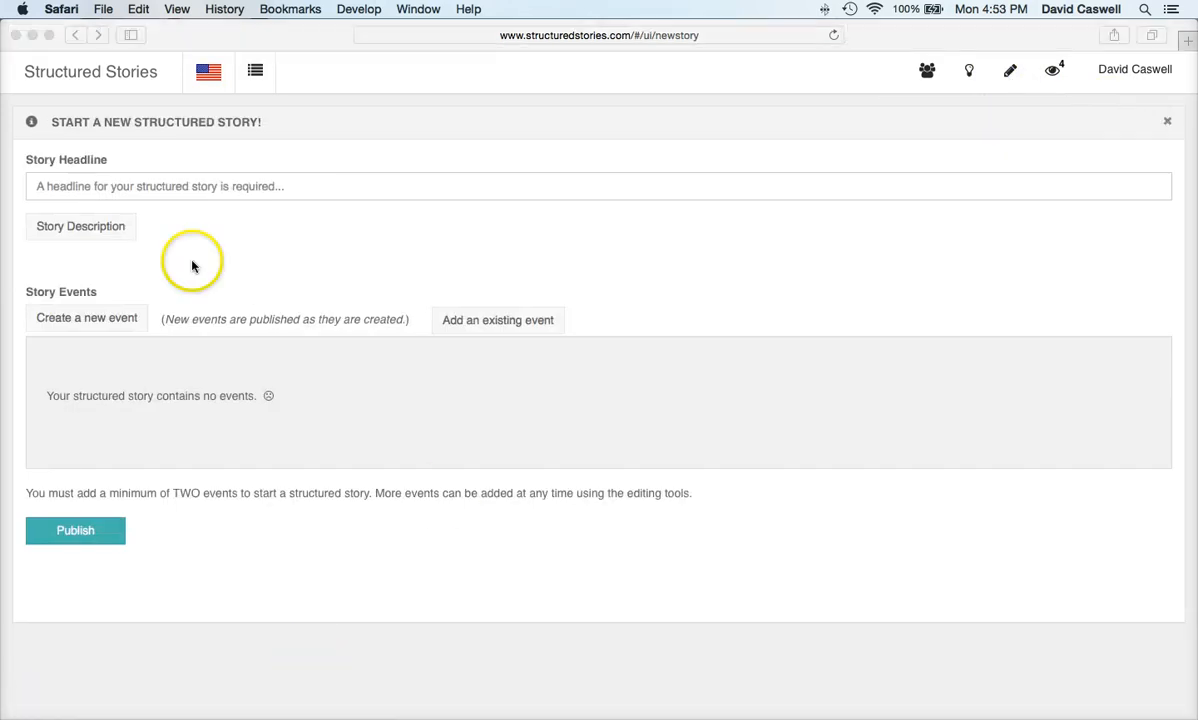
Step: Enter the story headline naming the politician at SXSW and begin a new event in the Event Builder
click(210, 188)
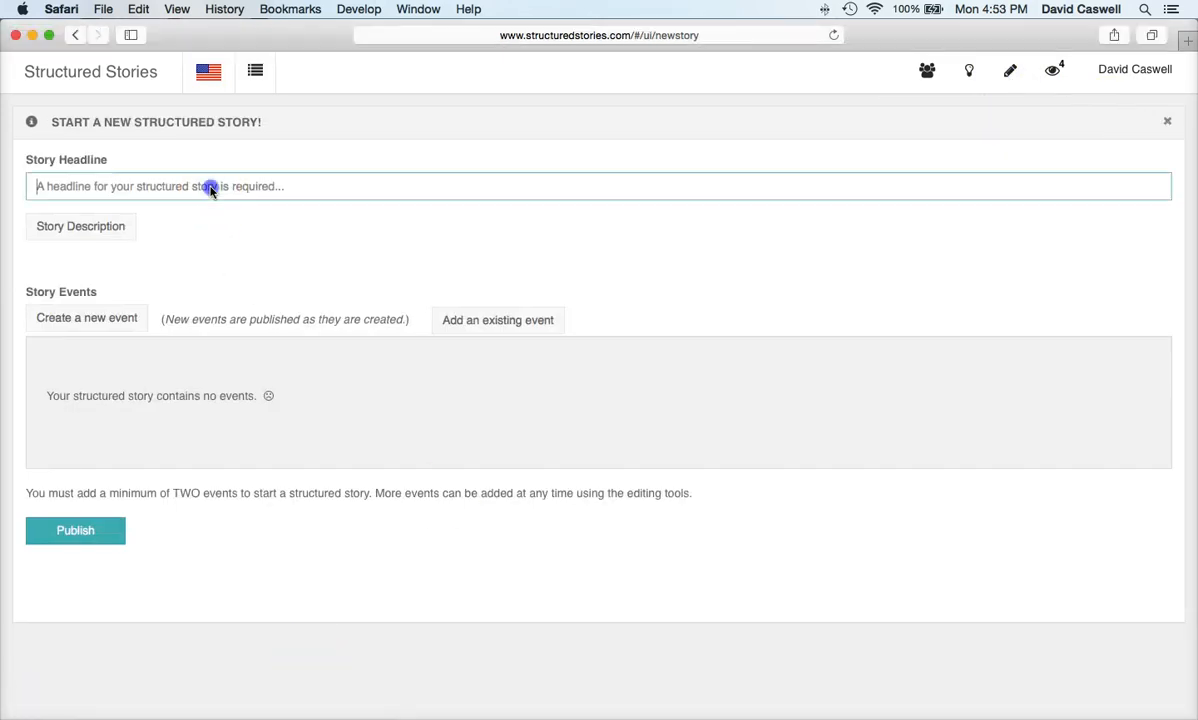
text(Jose Huizar at SXSW)
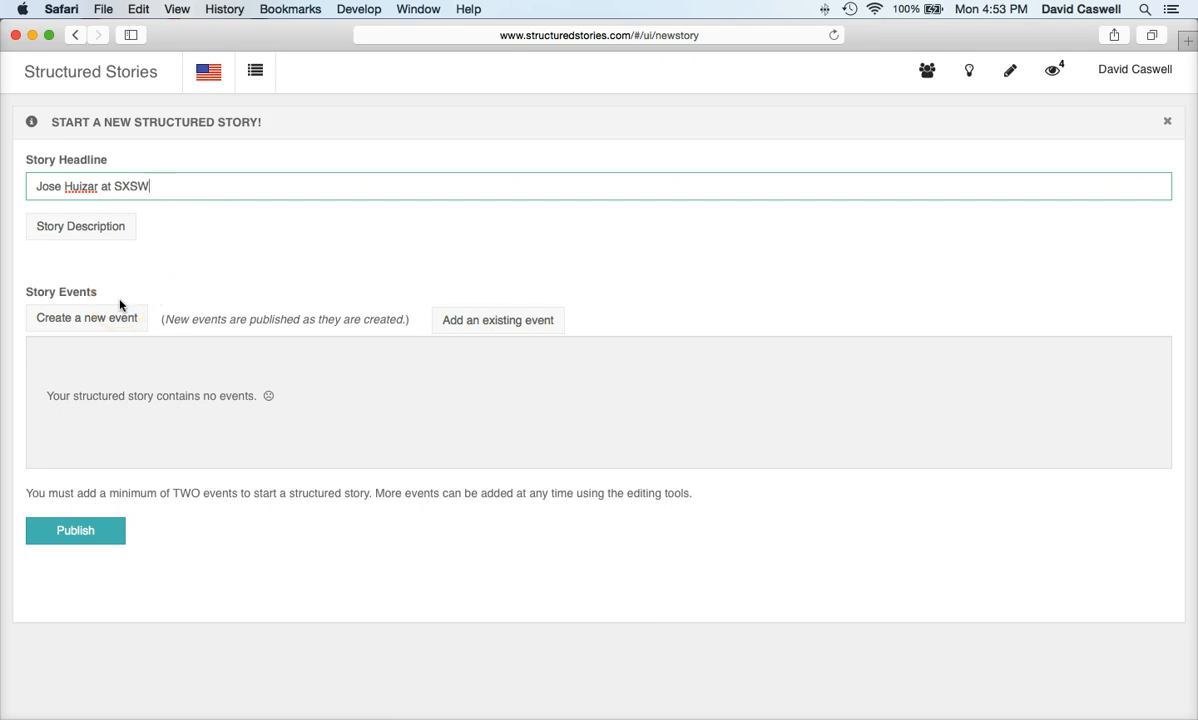
click(112, 324)
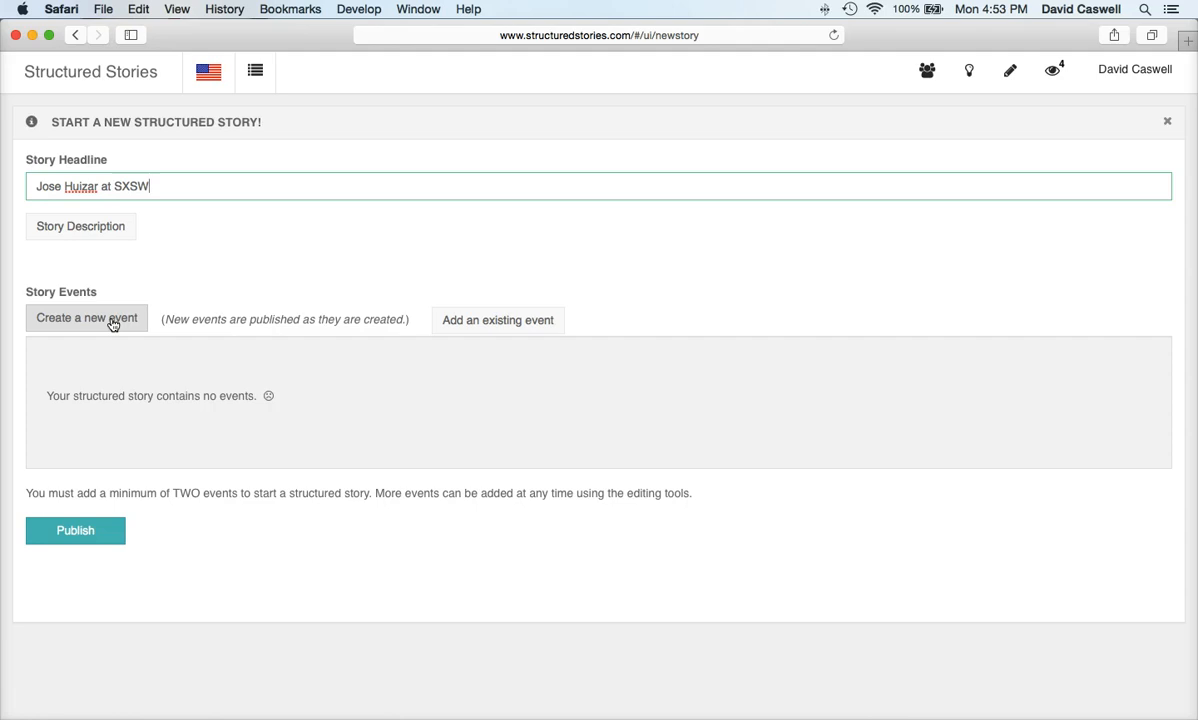
click(112, 324)
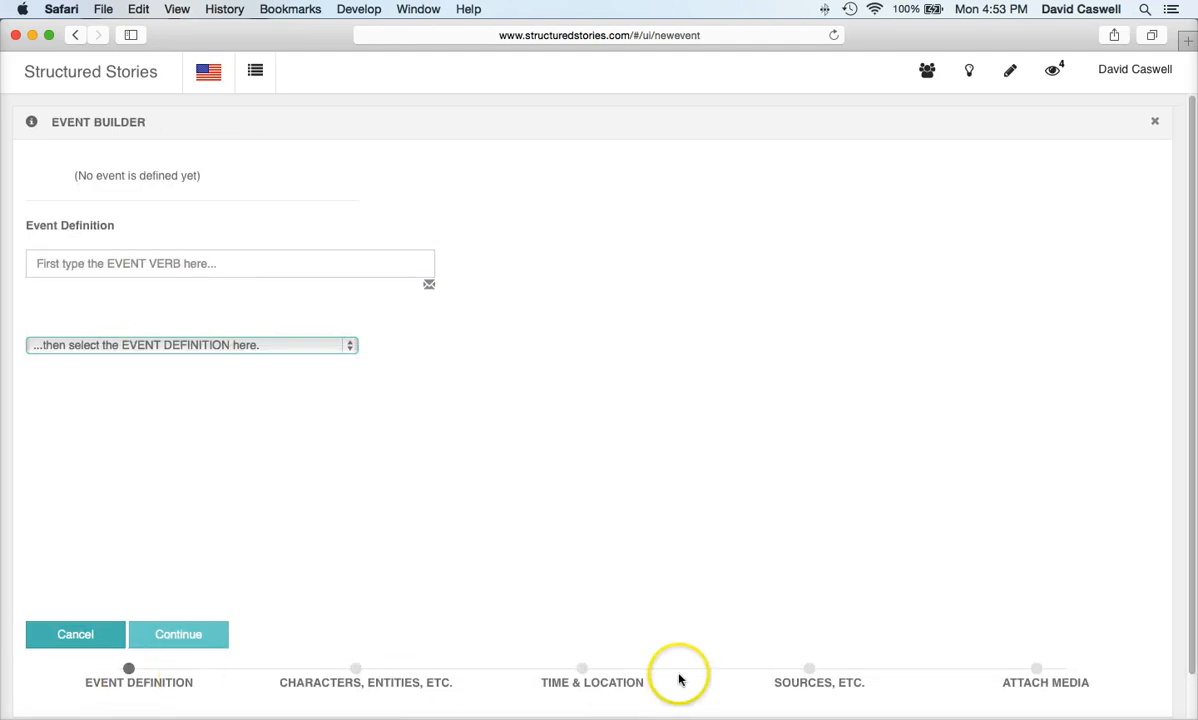
Step: Define the event via the verb 'speak' as A_Character_Publicly_Criticized_Something and continue
click(151, 264)
text(speak)
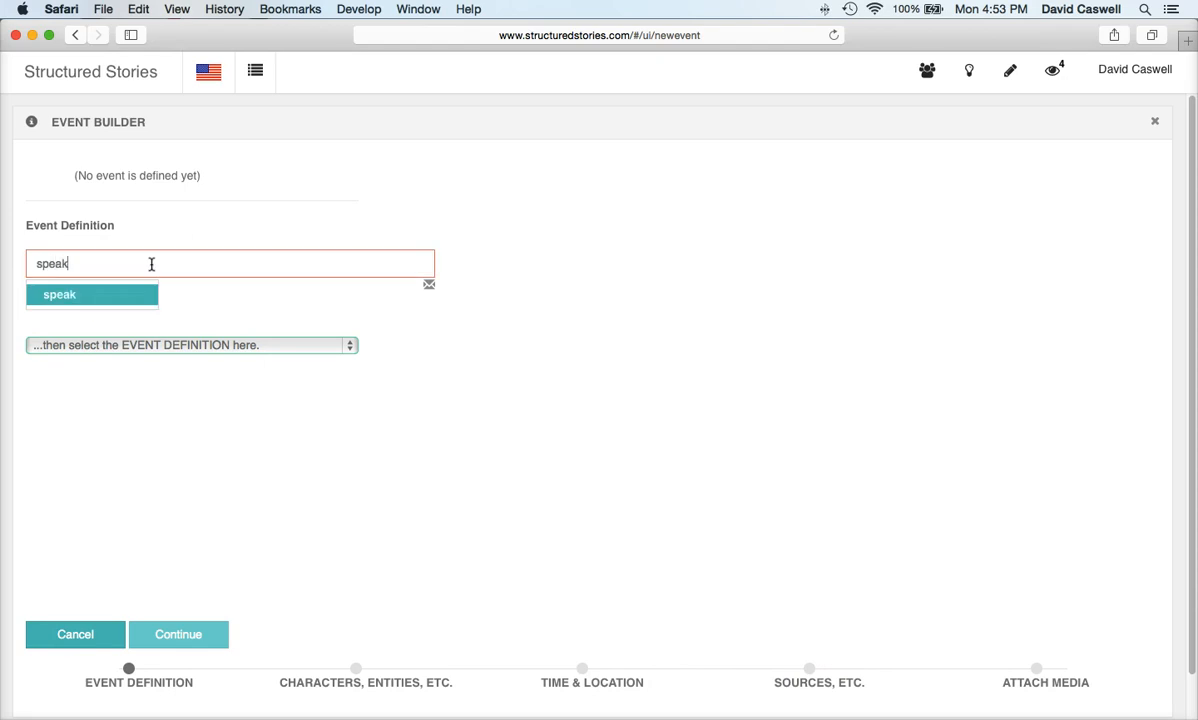
click(113, 300)
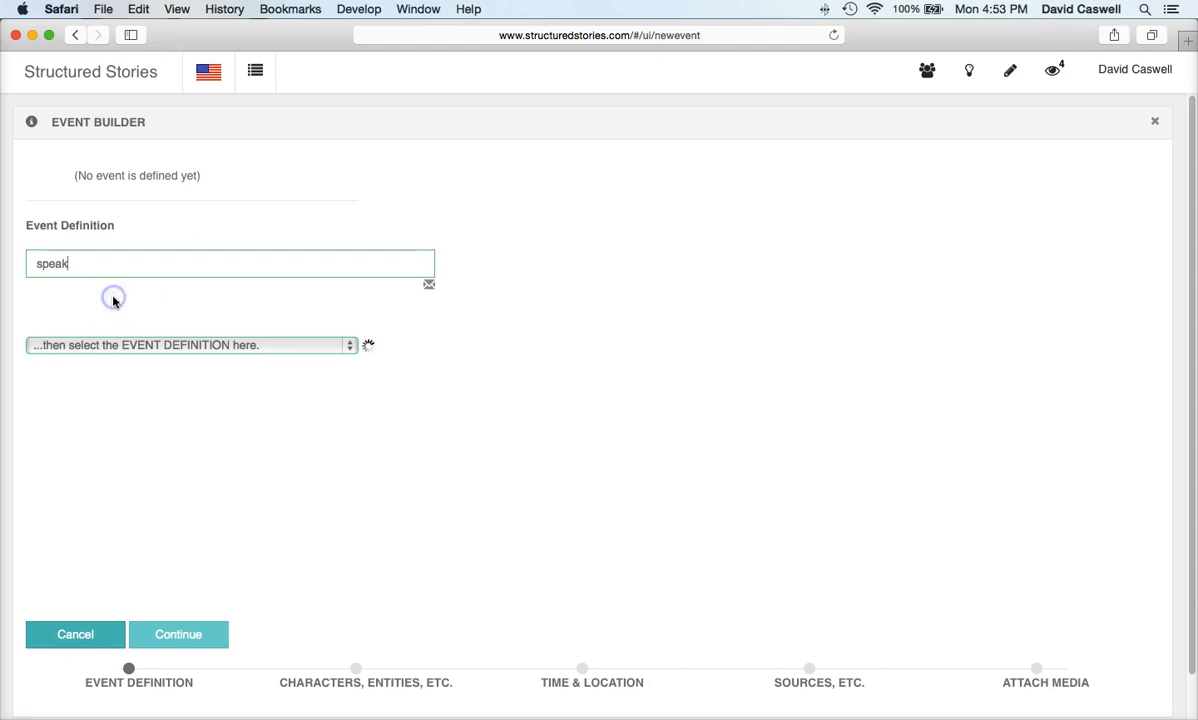
click(228, 346)
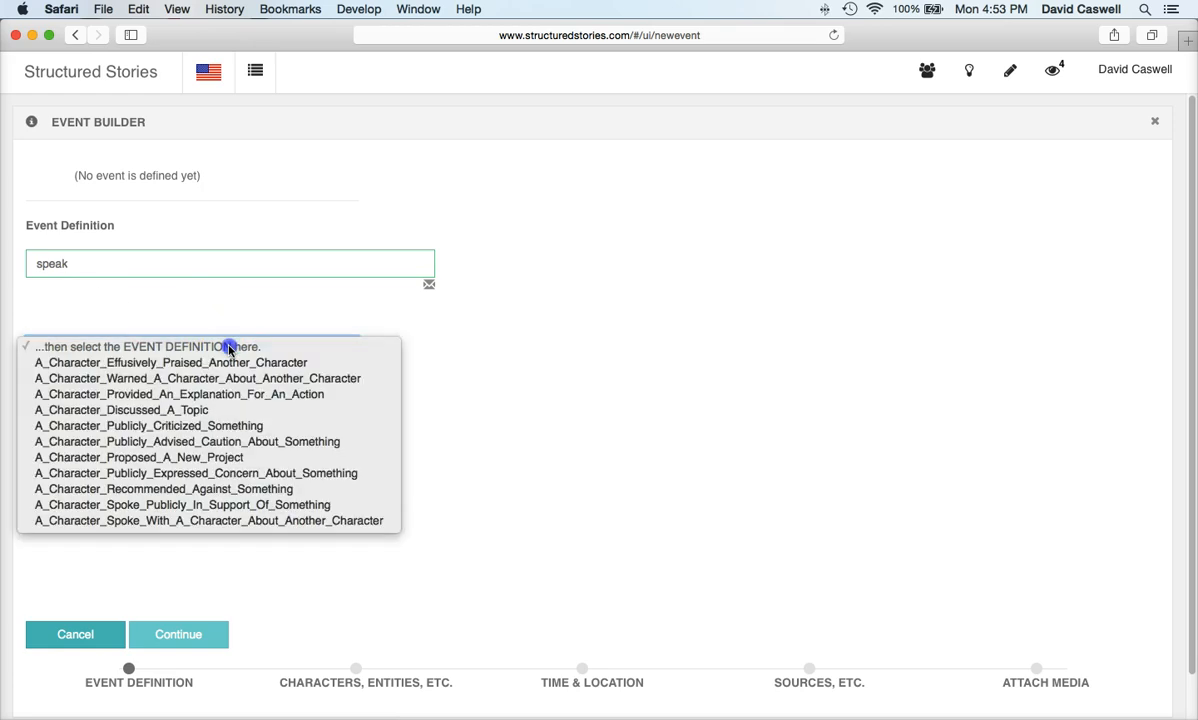
click(197, 427)
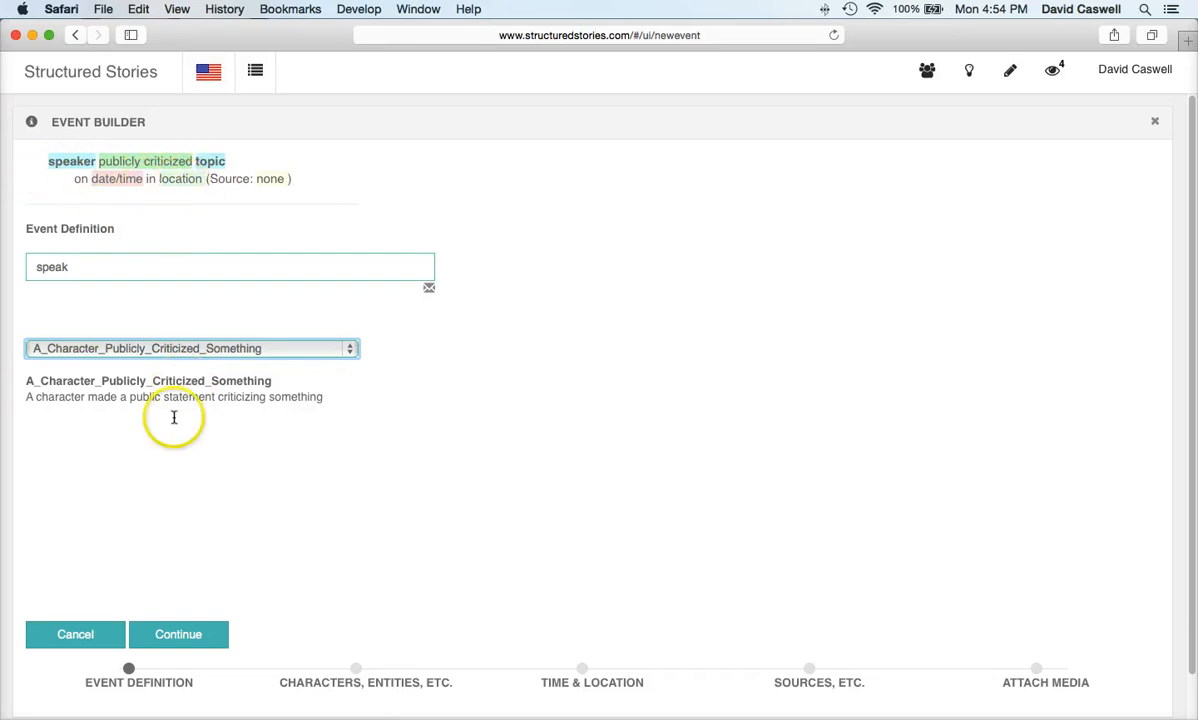
click(178, 635)
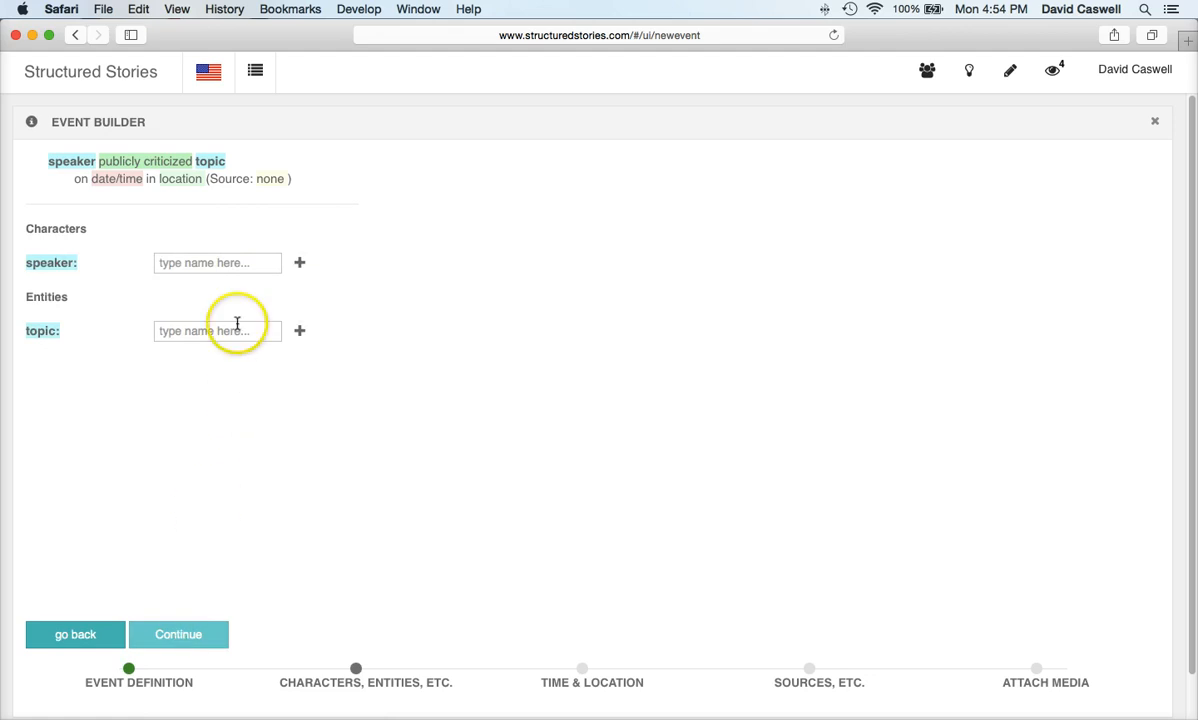
Step: Set the politician as the speaker and Economic inequality as the topic, then continue
click(240, 262)
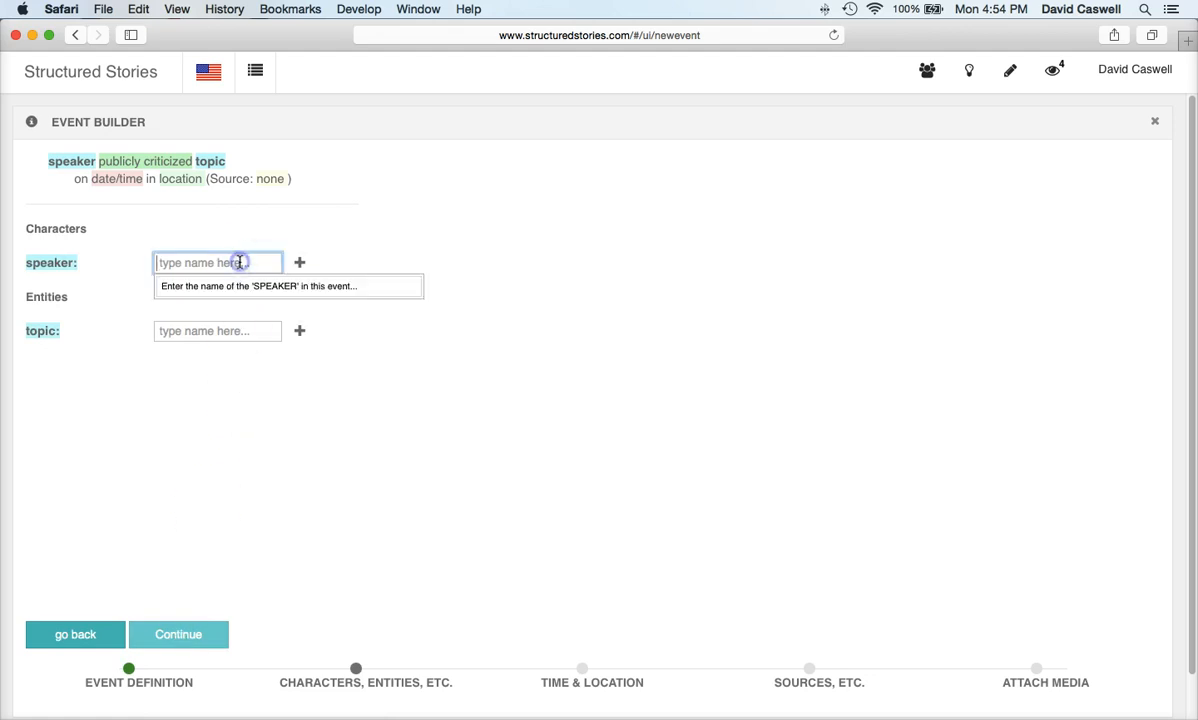
text(jo)
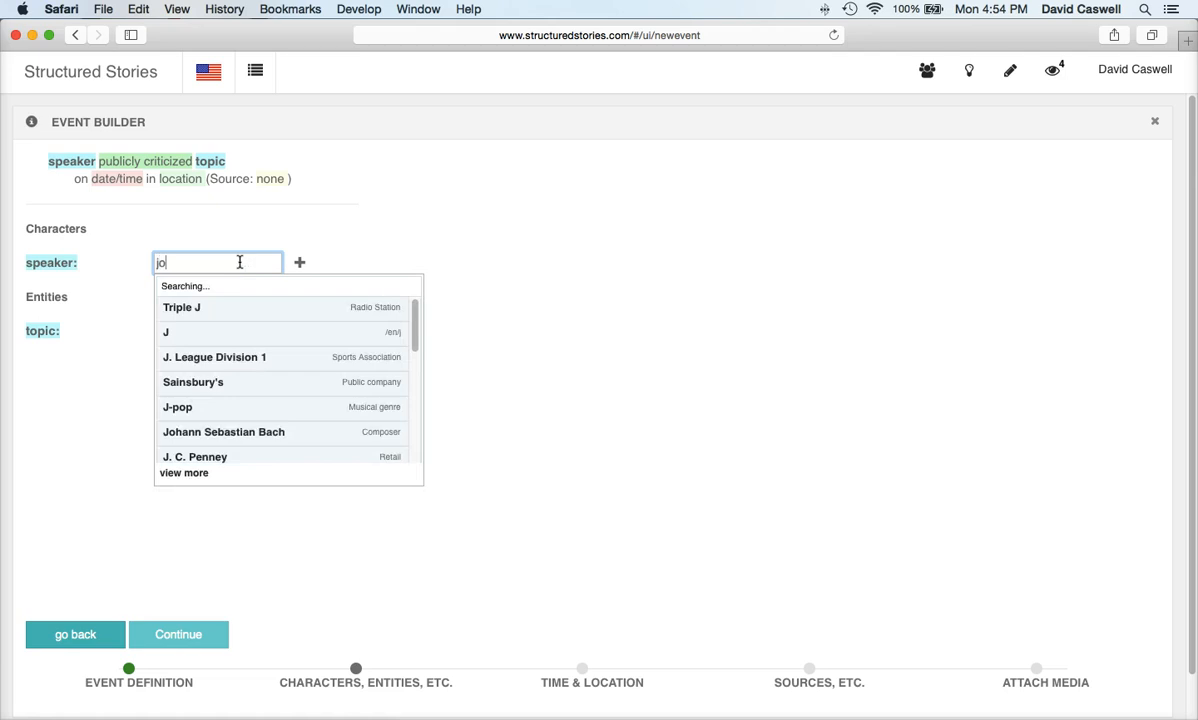
text(se huiz)
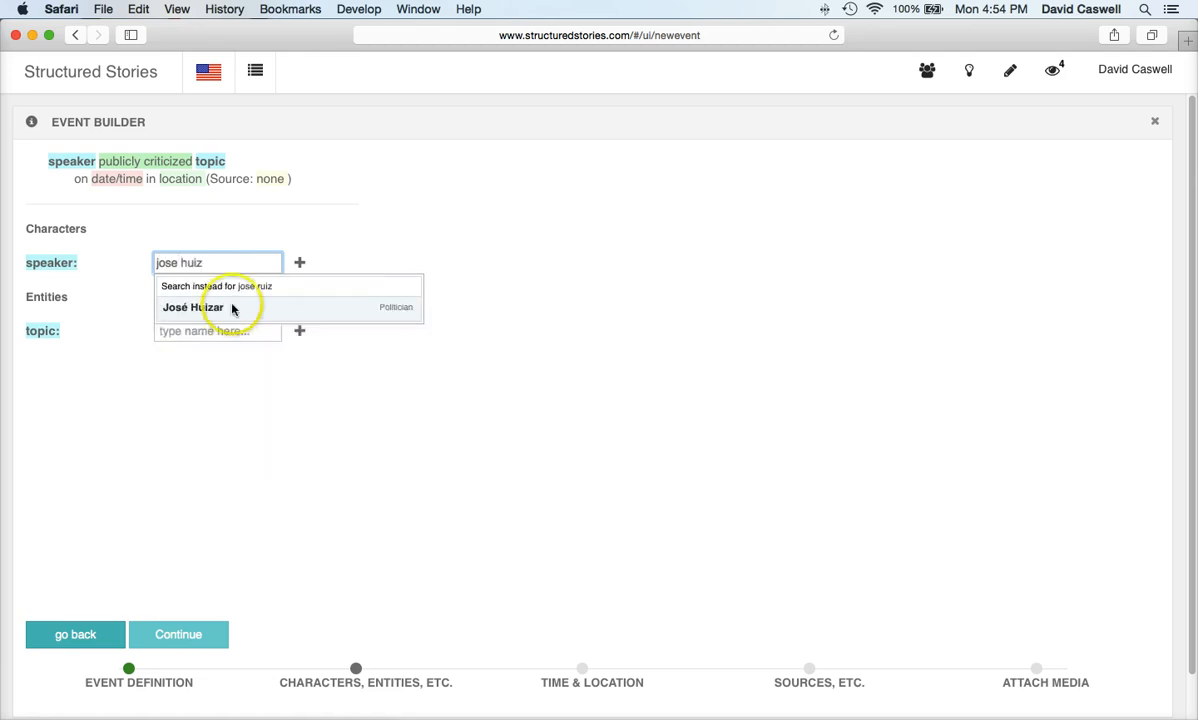
click(226, 308)
click(228, 330)
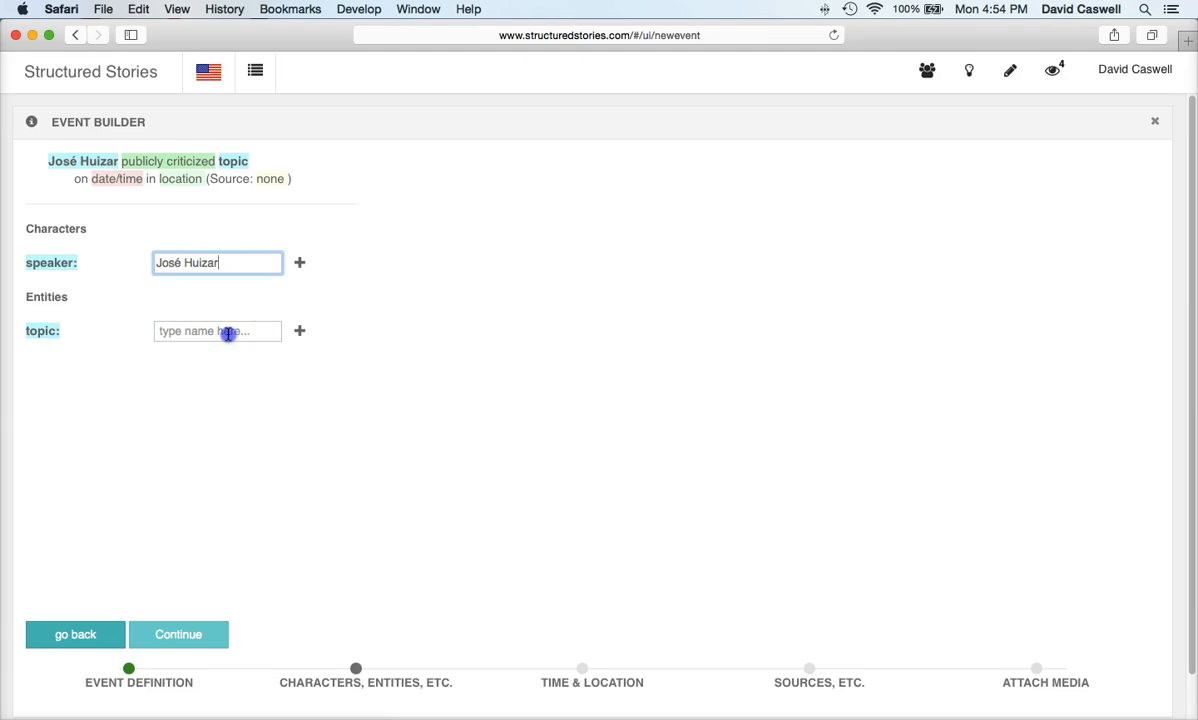
text(inequ)
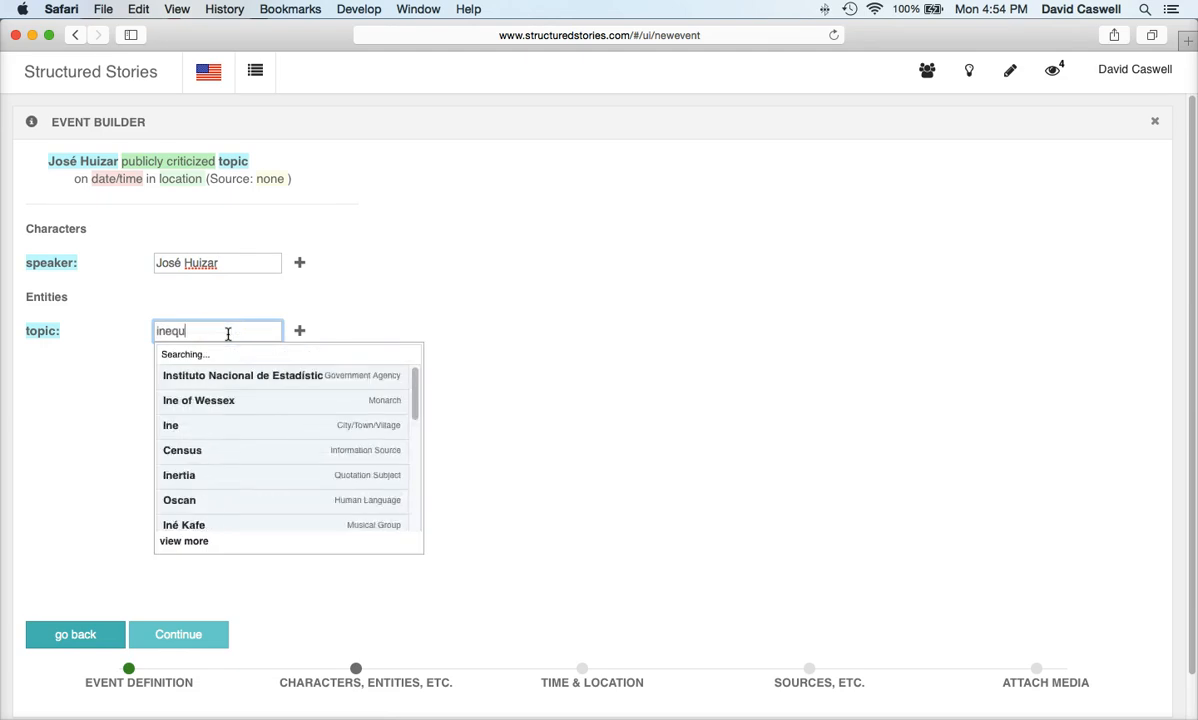
text(ality)
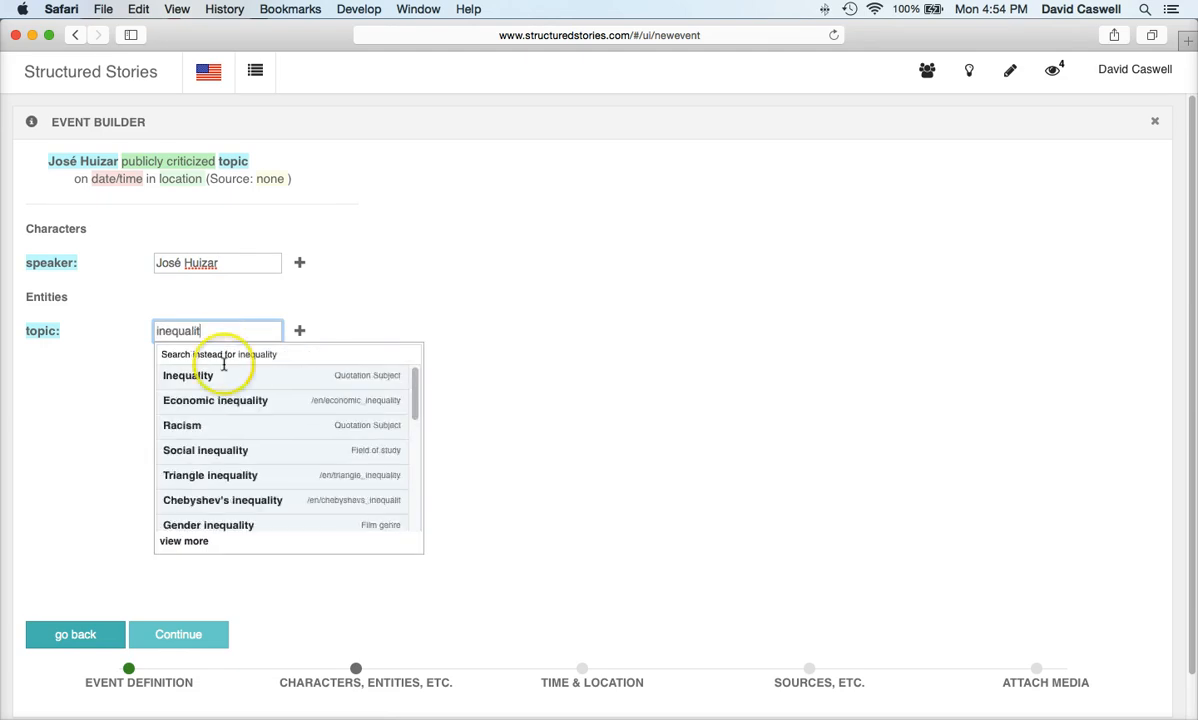
click(218, 400)
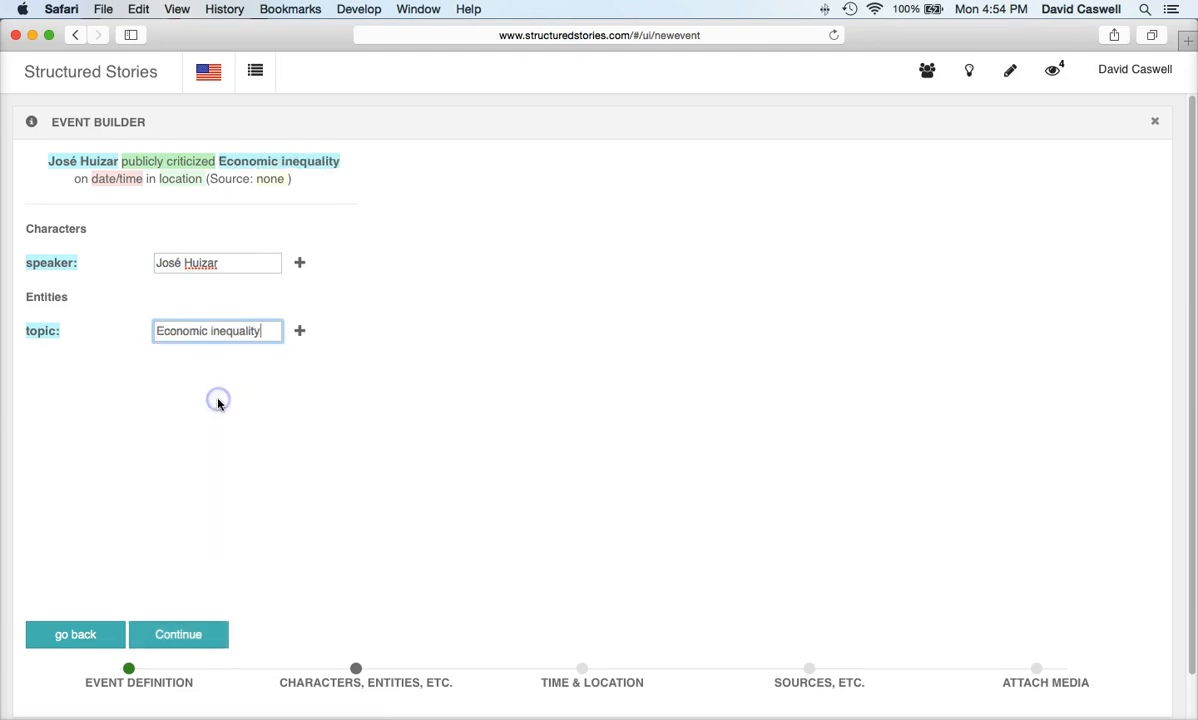
click(176, 635)
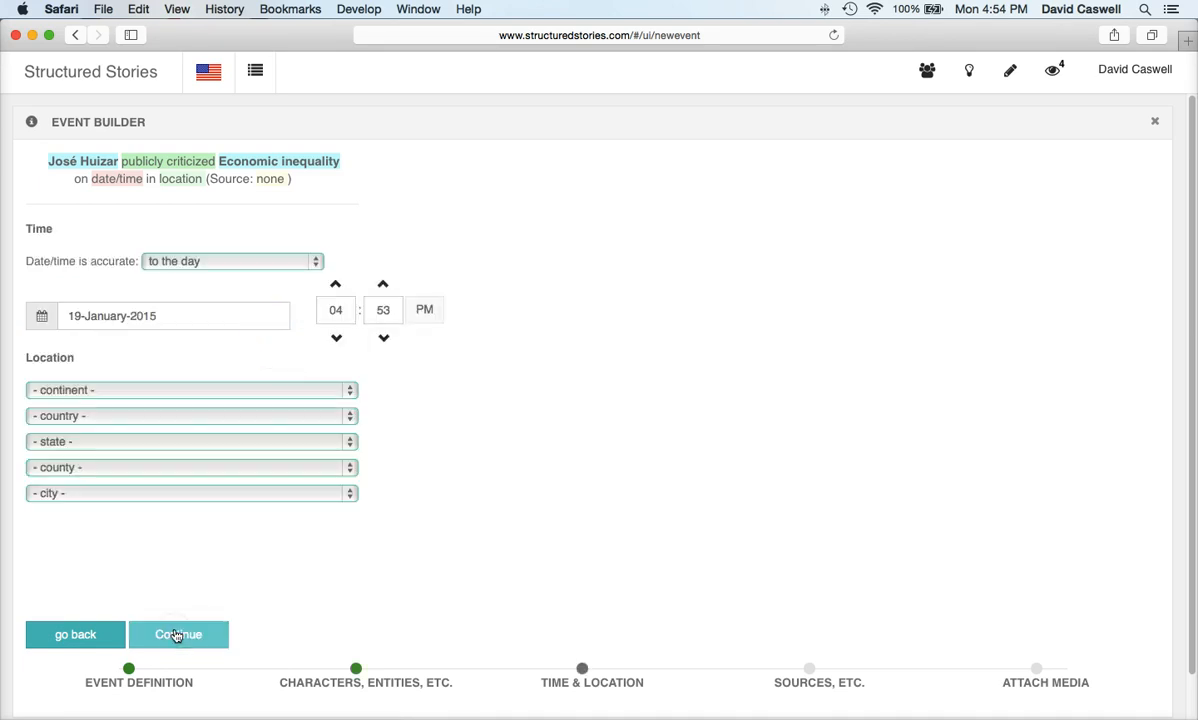
Step: Date the criticism event 12 March 2014
click(257, 314)
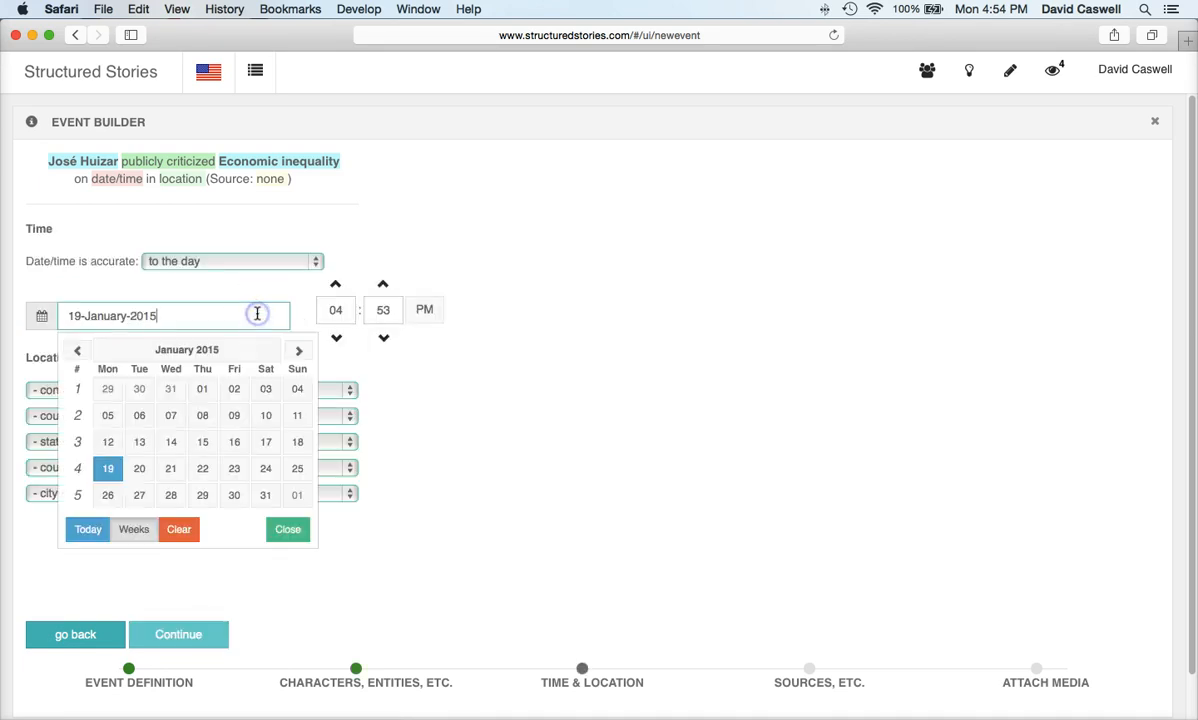
click(298, 352)
click(297, 352)
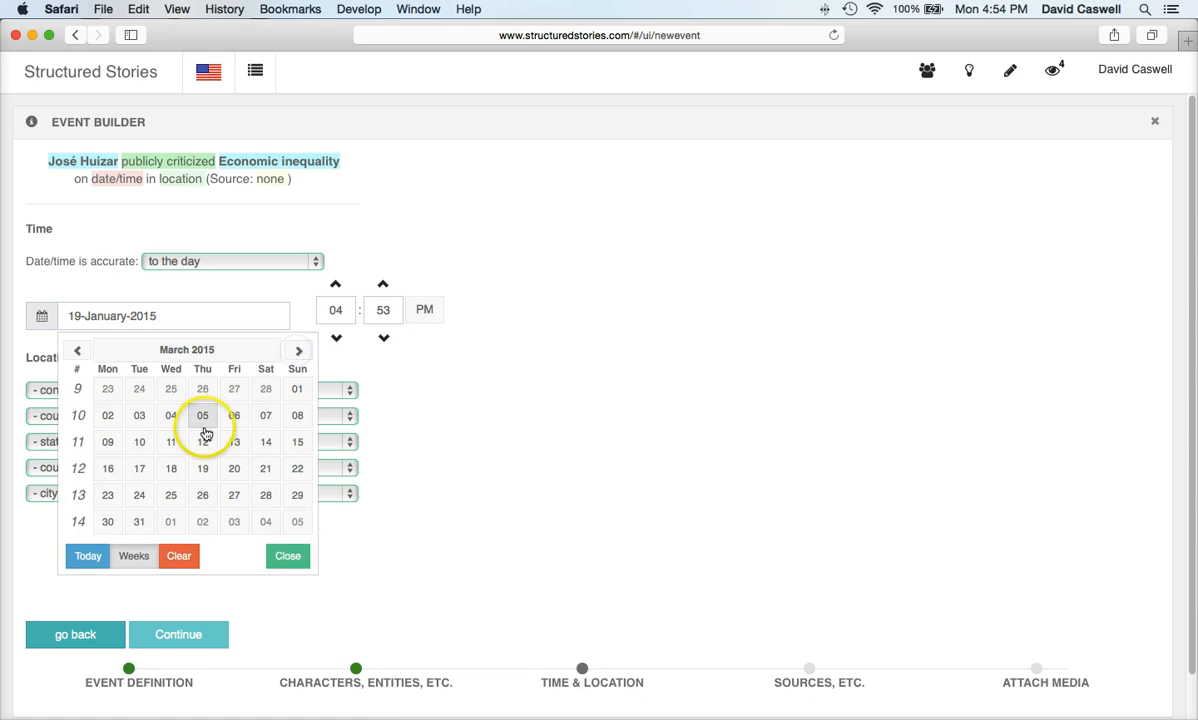
click(202, 442)
click(198, 318)
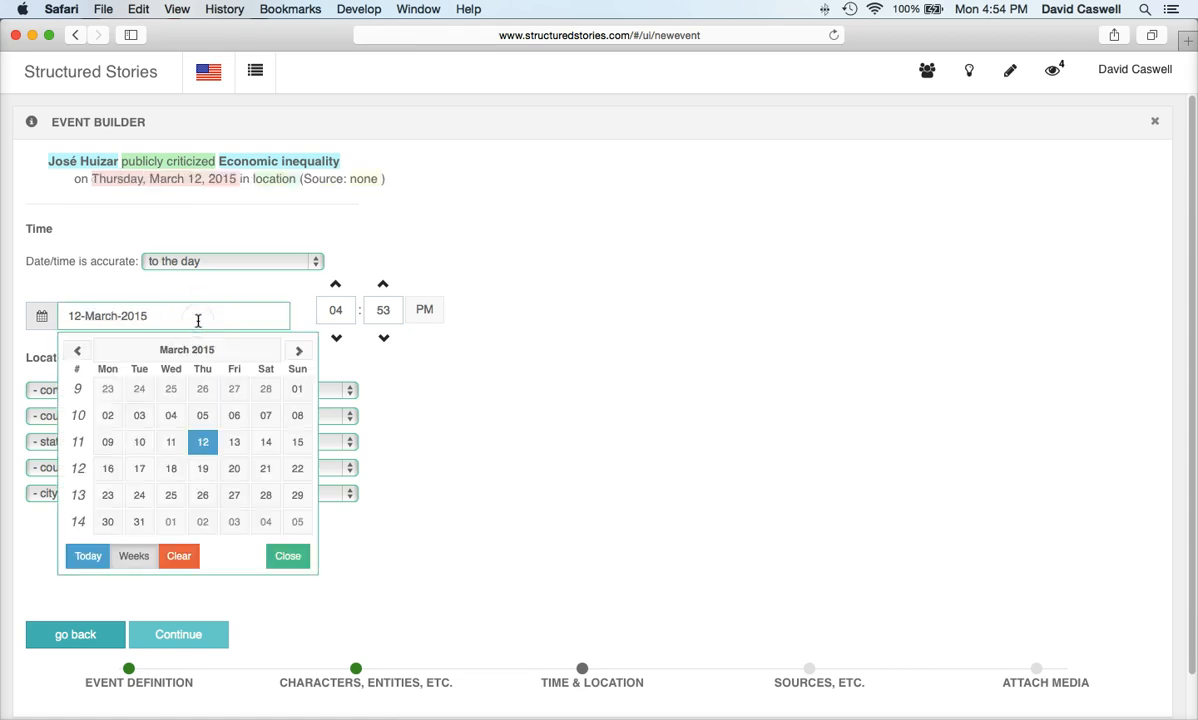
key(BackSpace)
text(4)
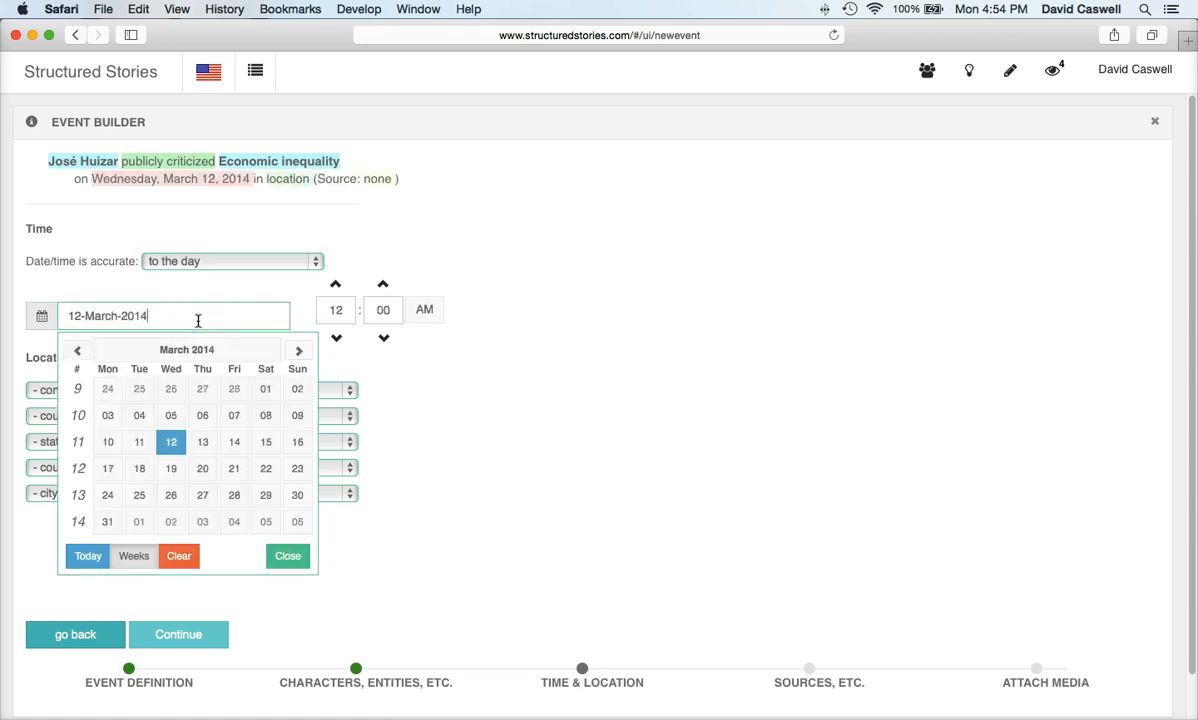
click(285, 556)
Step: Set the event location to North America, United States, California
click(222, 399)
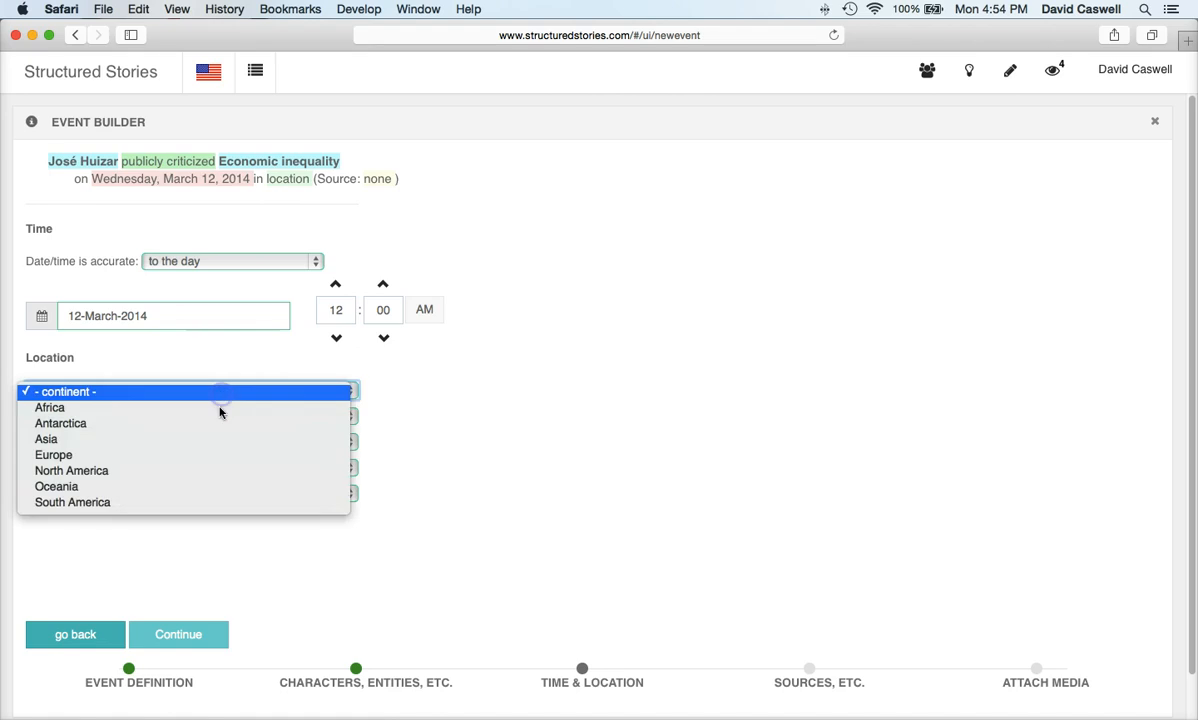
click(197, 470)
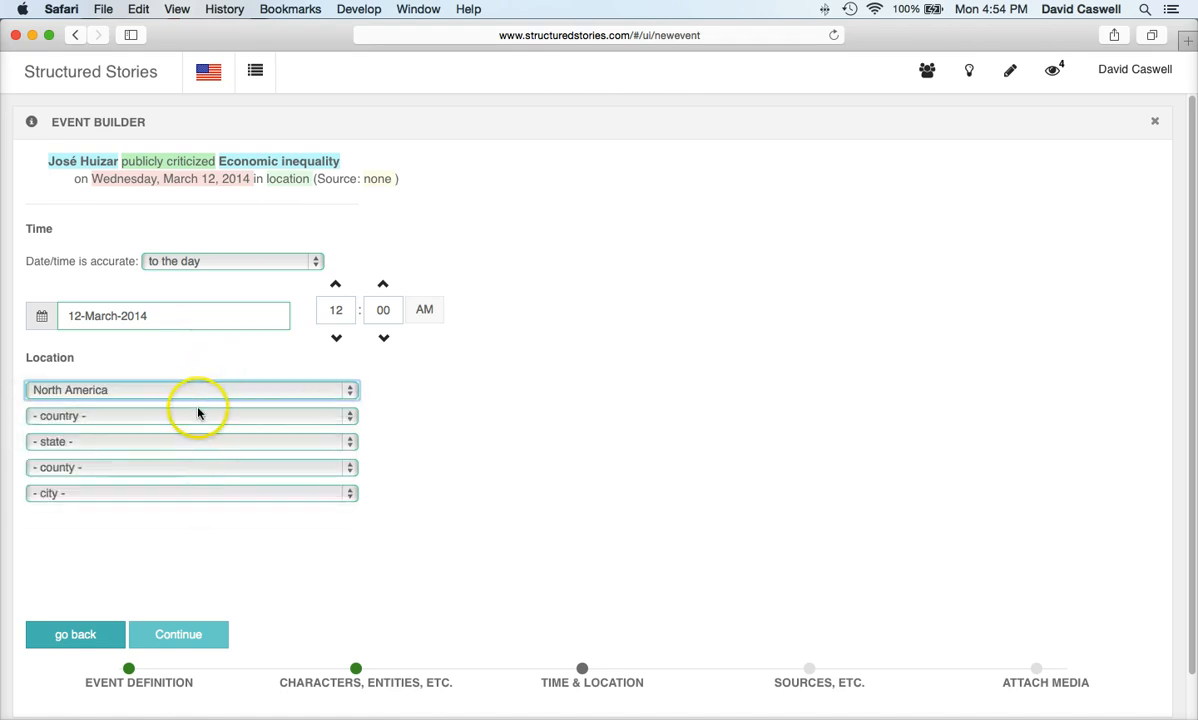
click(197, 414)
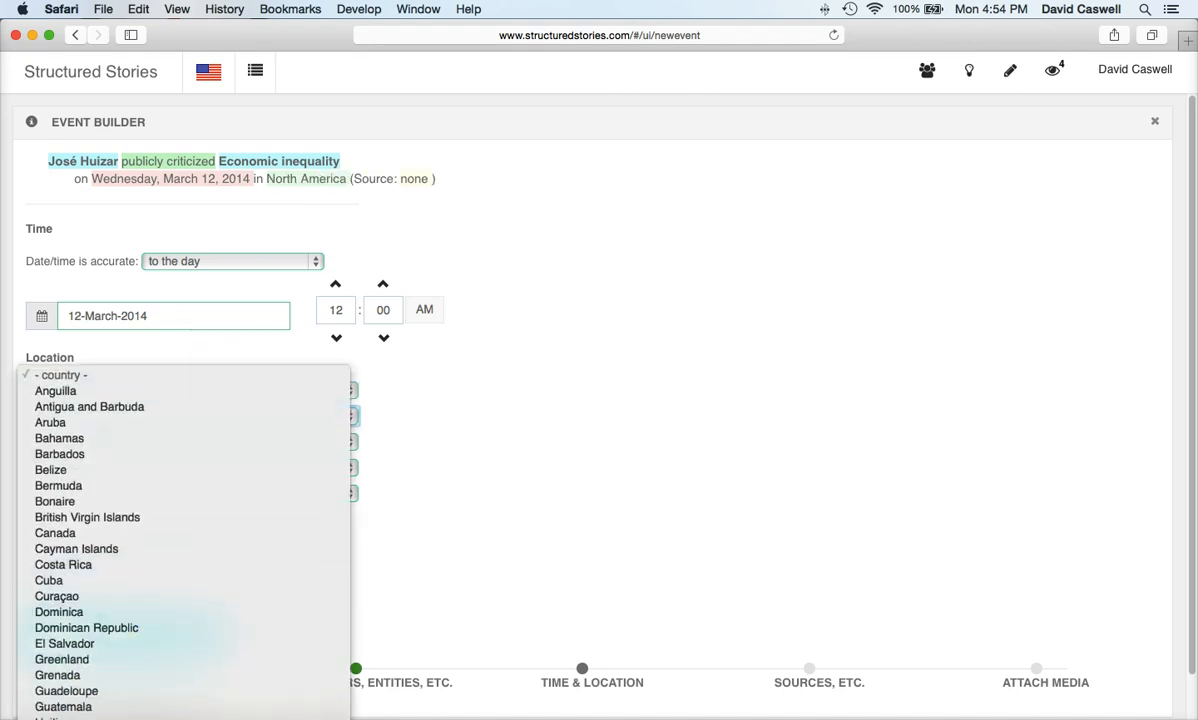
scroll(130, 630, down, 6)
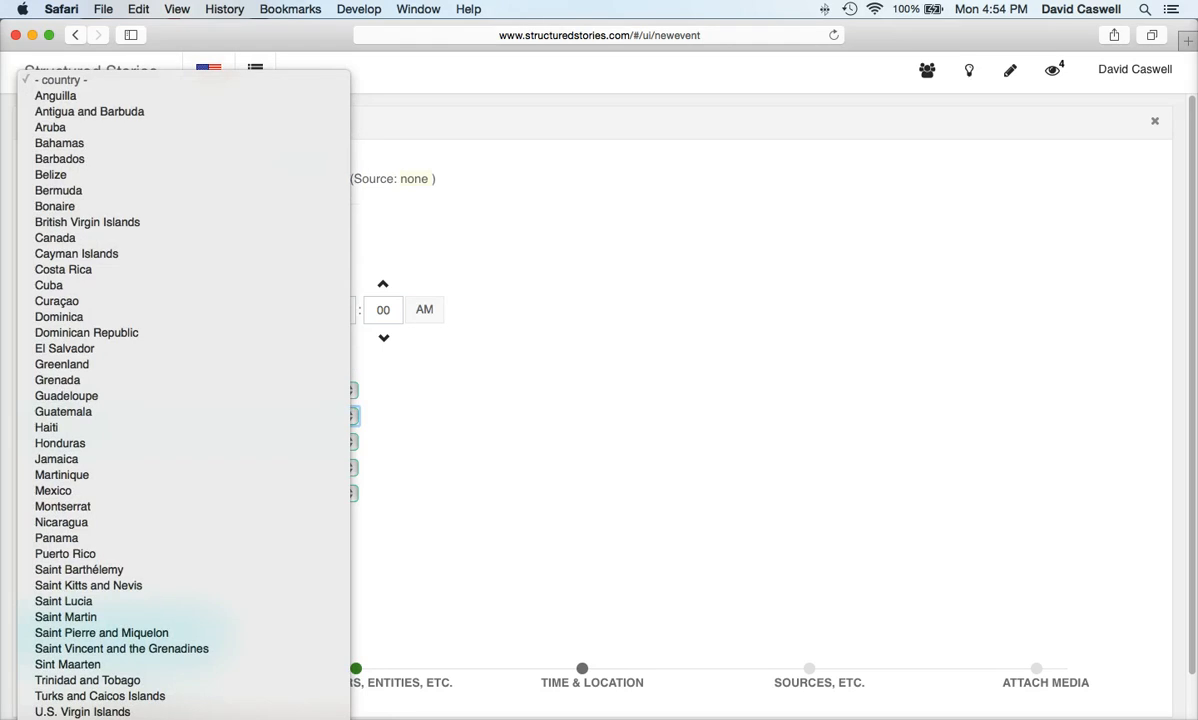
click(120, 612)
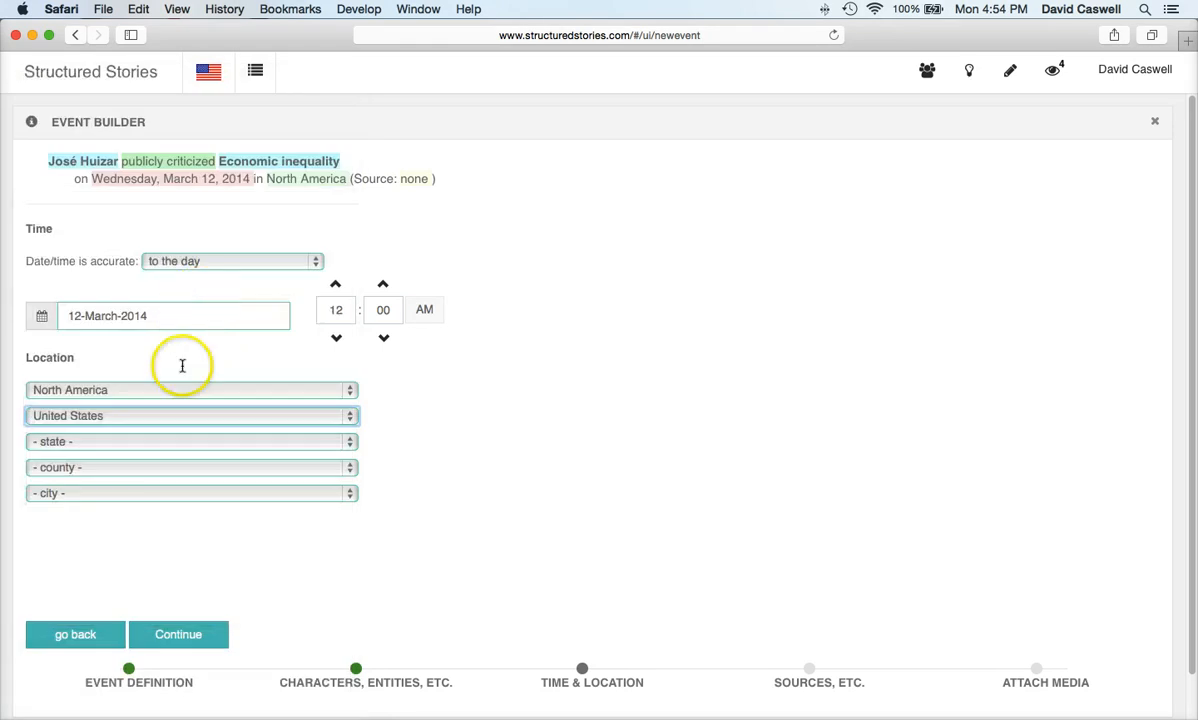
click(162, 443)
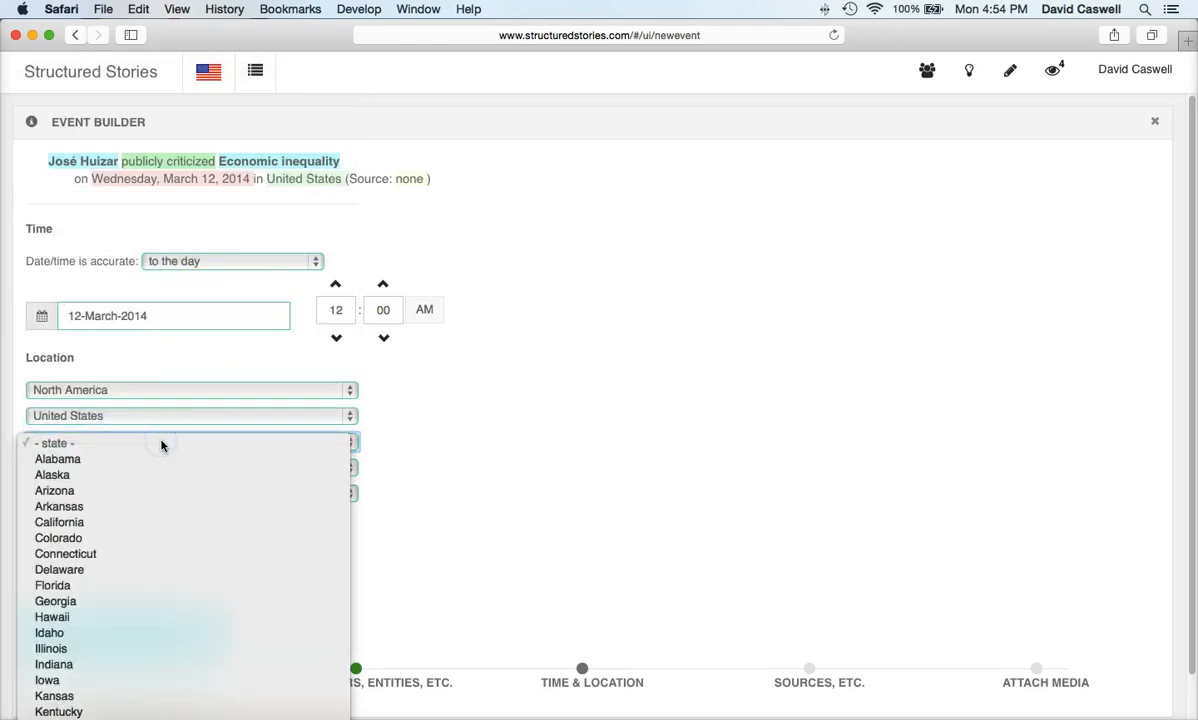
click(142, 522)
Step: Narrow the location to Los Angeles County and the city of Boyle Heights, then continue
click(166, 466)
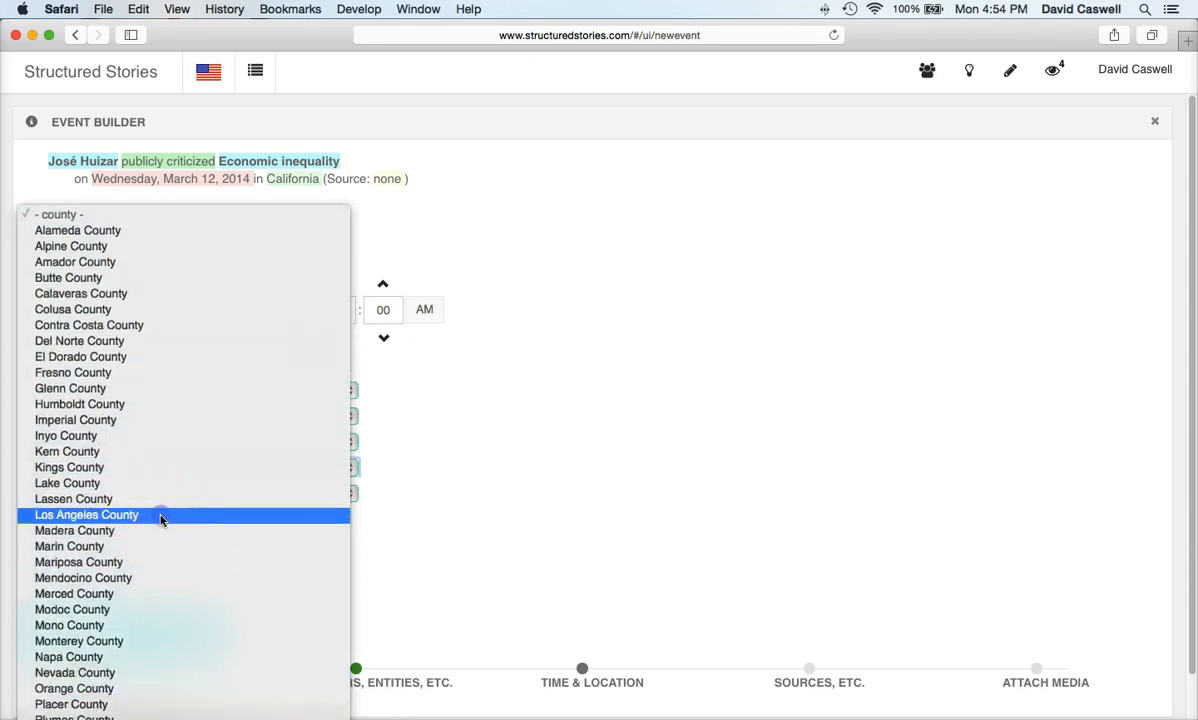
click(160, 516)
click(181, 495)
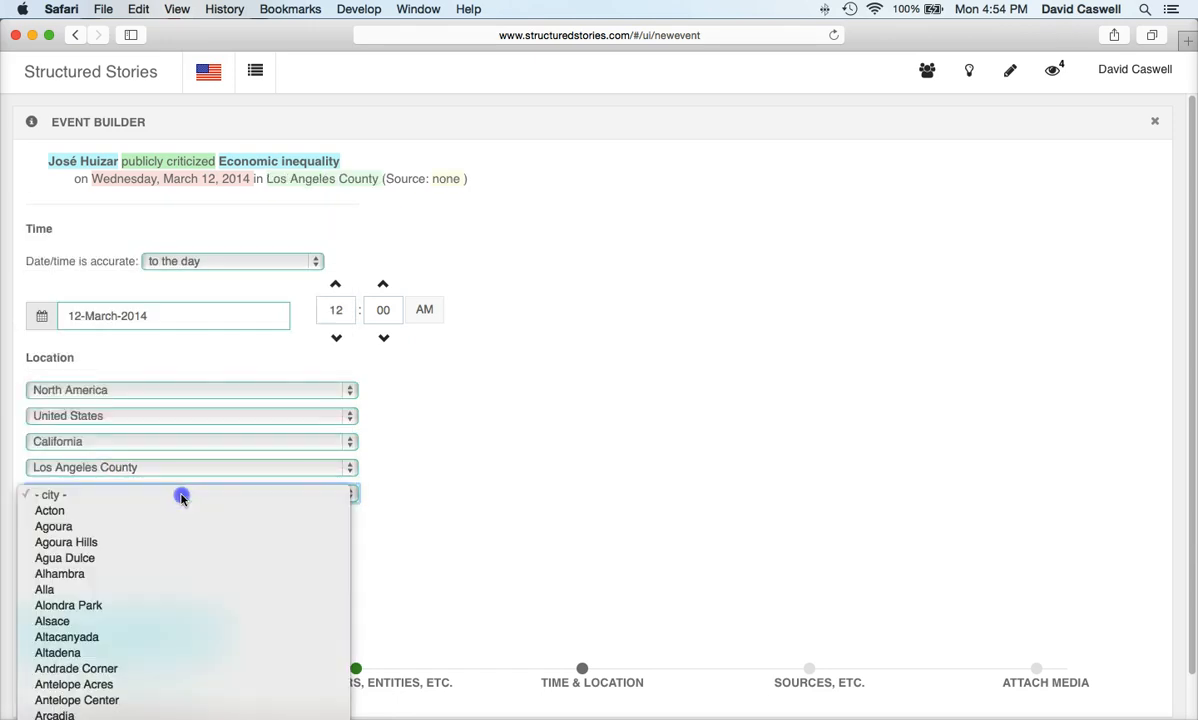
scroll(169, 634, down, 5)
scroll(160, 690, down, 5)
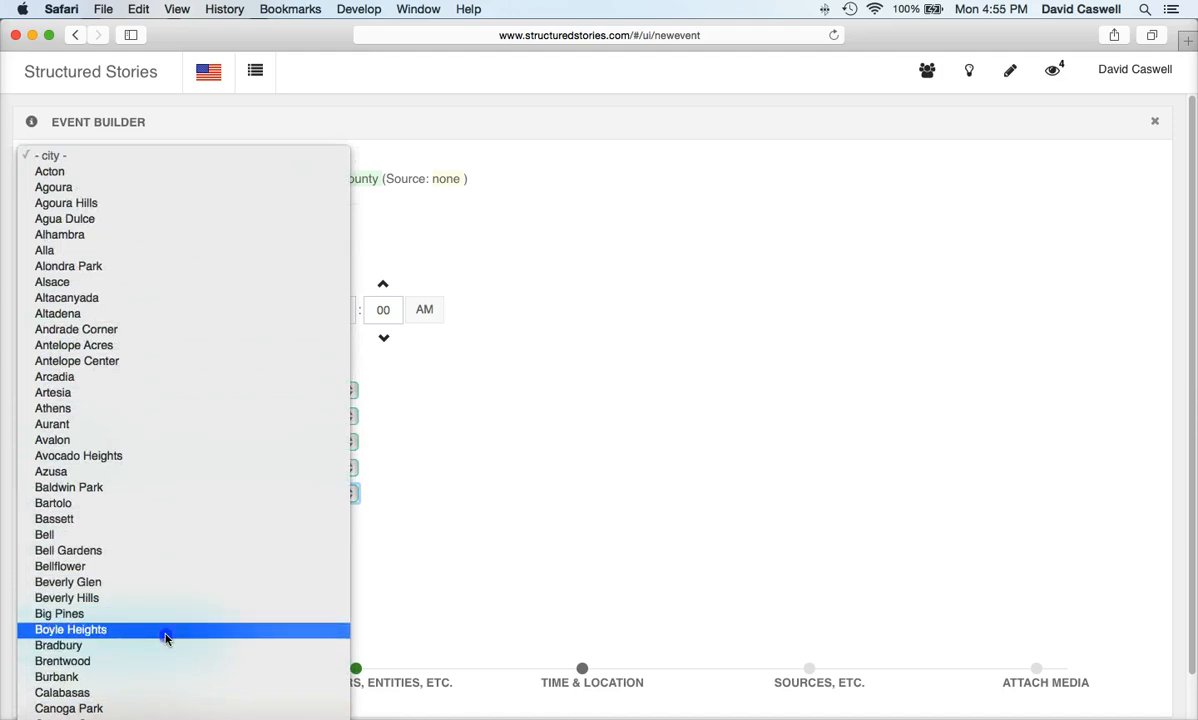
click(164, 631)
click(208, 636)
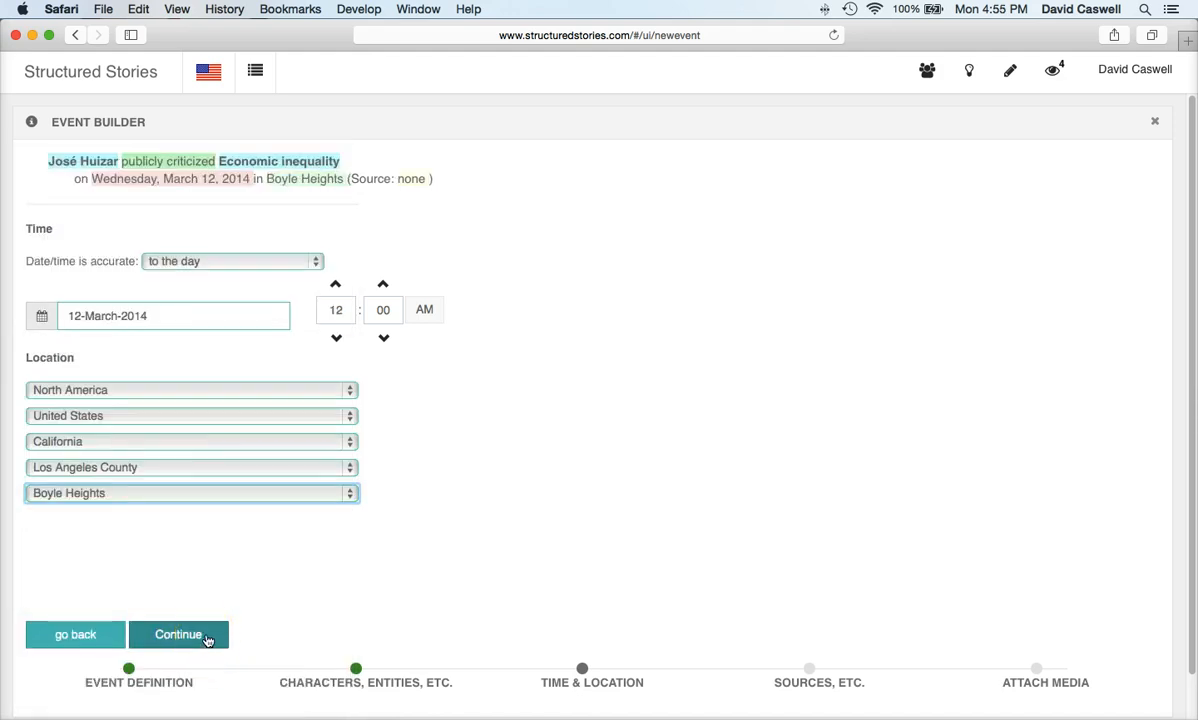
click(208, 638)
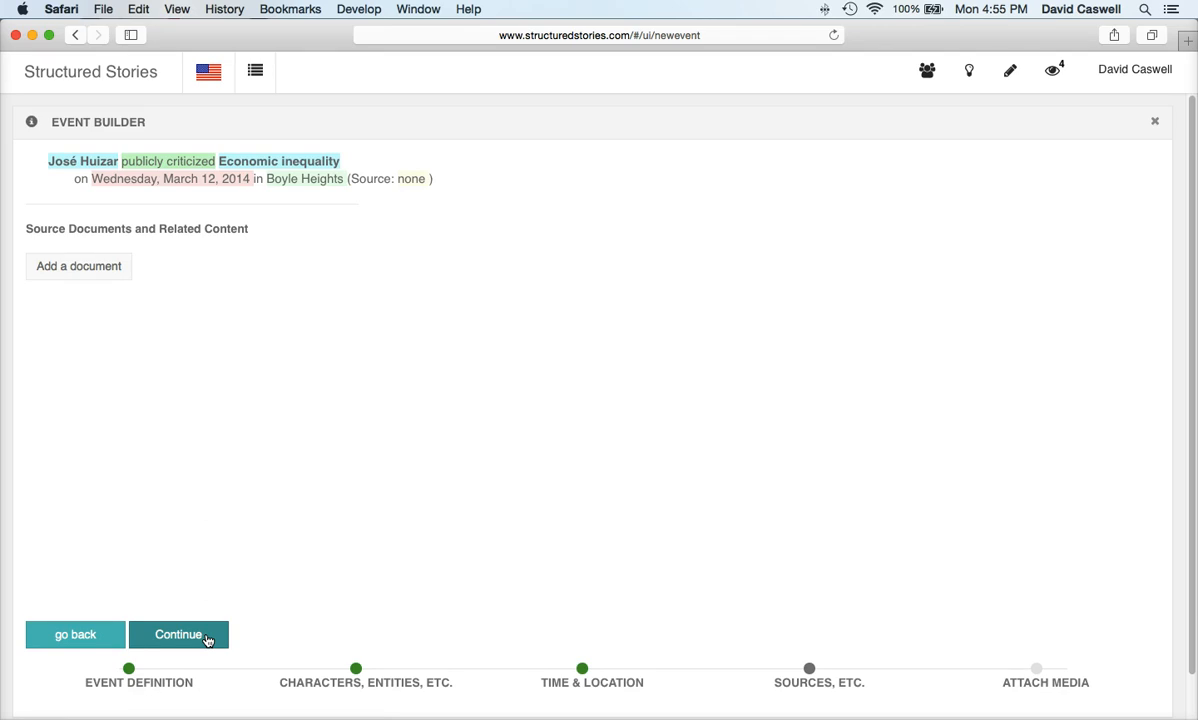
Step: Skip sources, copy the structured description into bullet and summary, and publish the criticism event
click(208, 638)
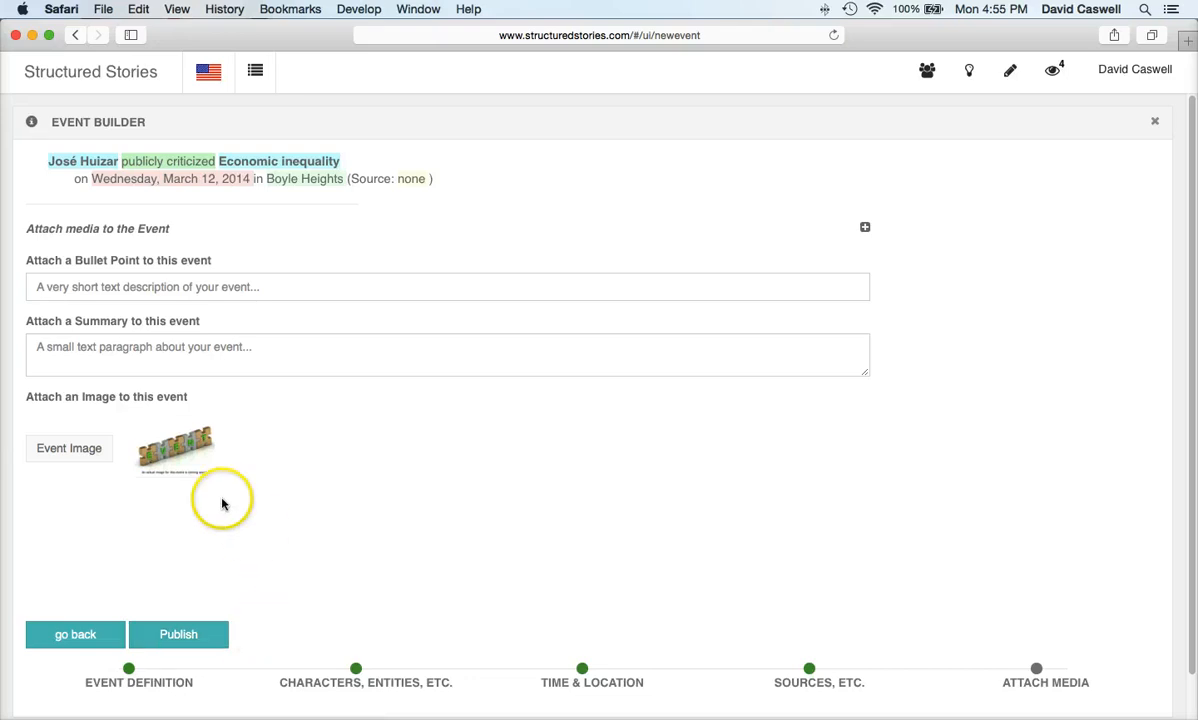
click(866, 229)
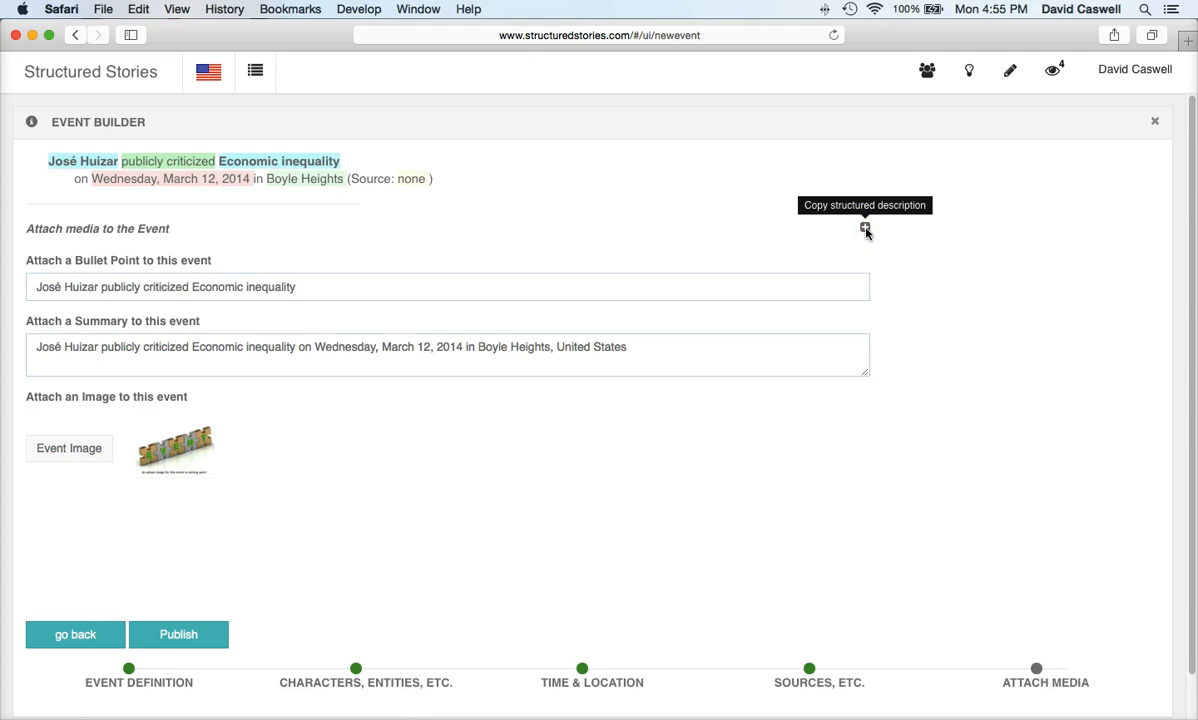
click(187, 636)
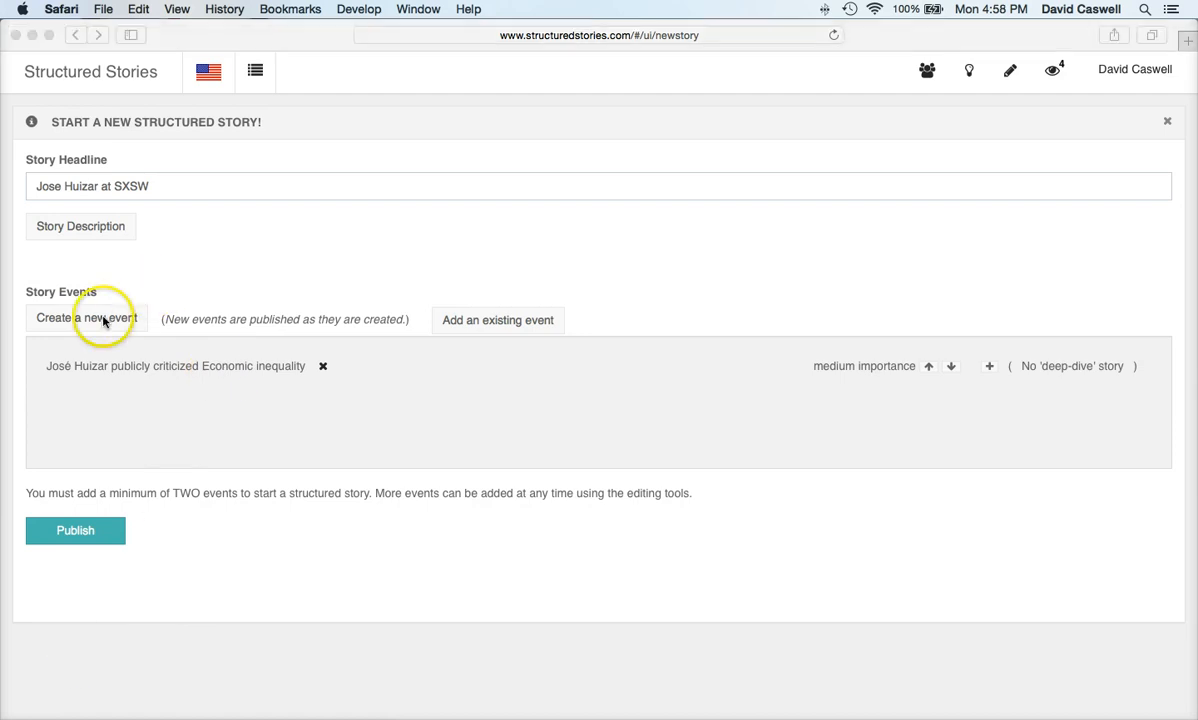
Step: Create a second event defined via 'attend' as A_Character_Attended_A_Conference_Session_About_A_Topic
click(104, 320)
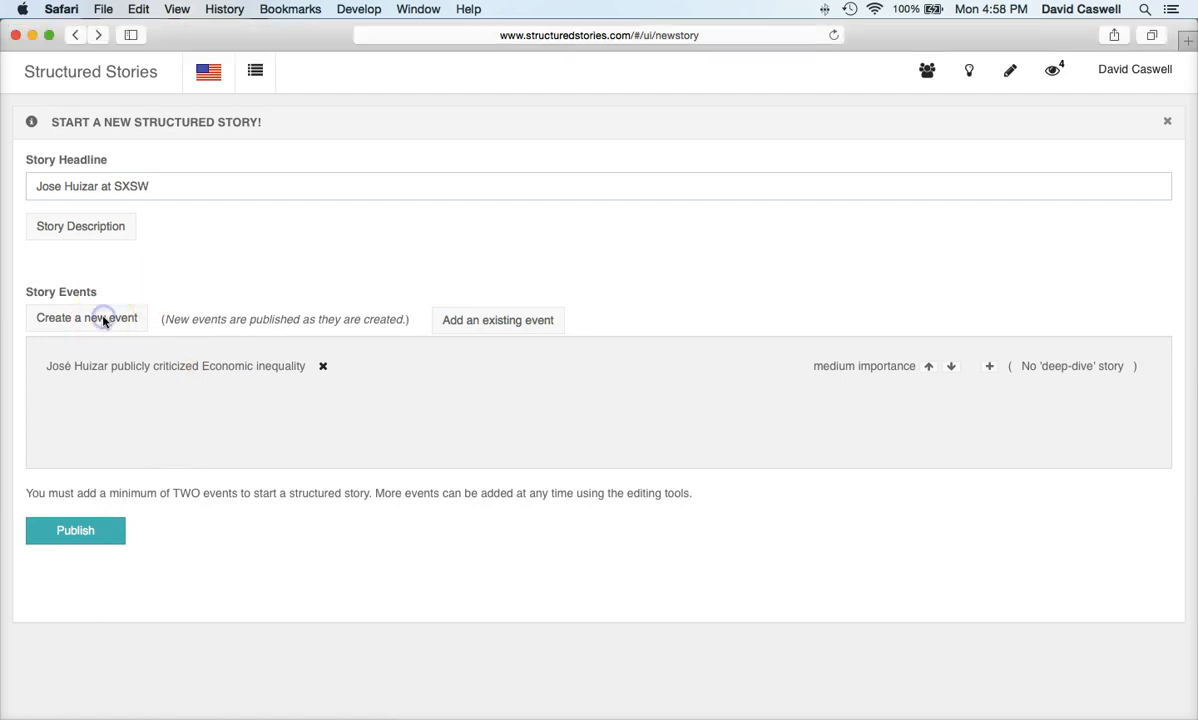
click(104, 320)
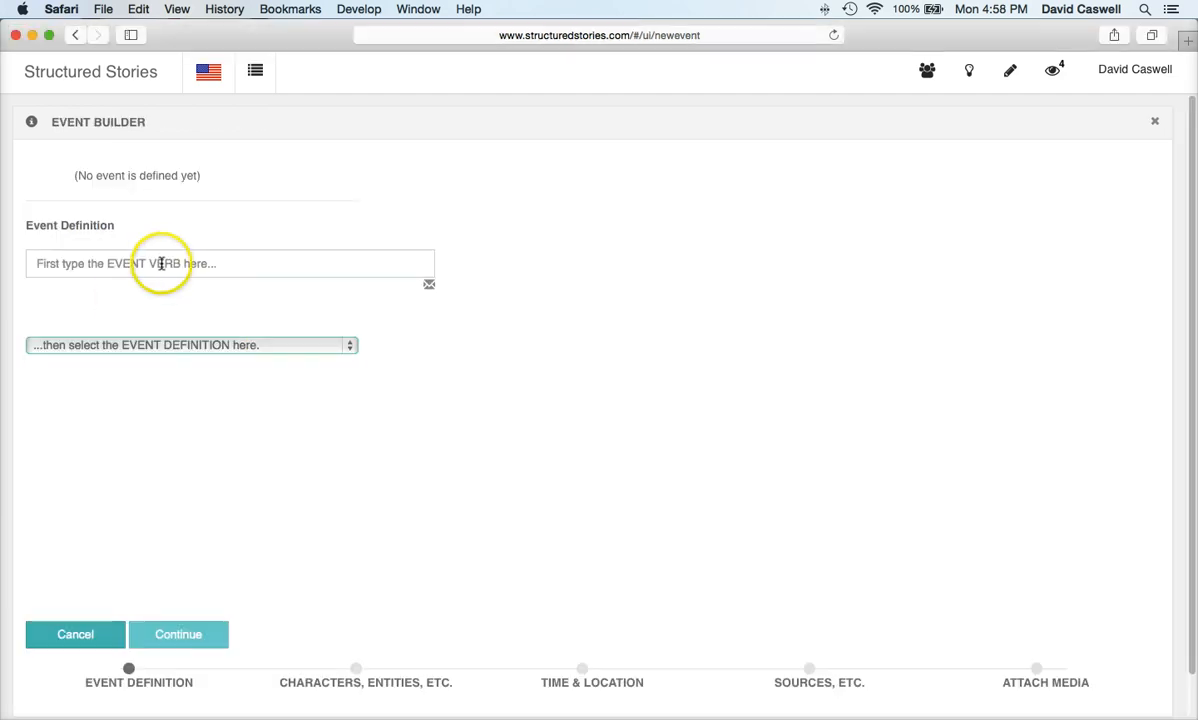
click(162, 263)
text(attend)
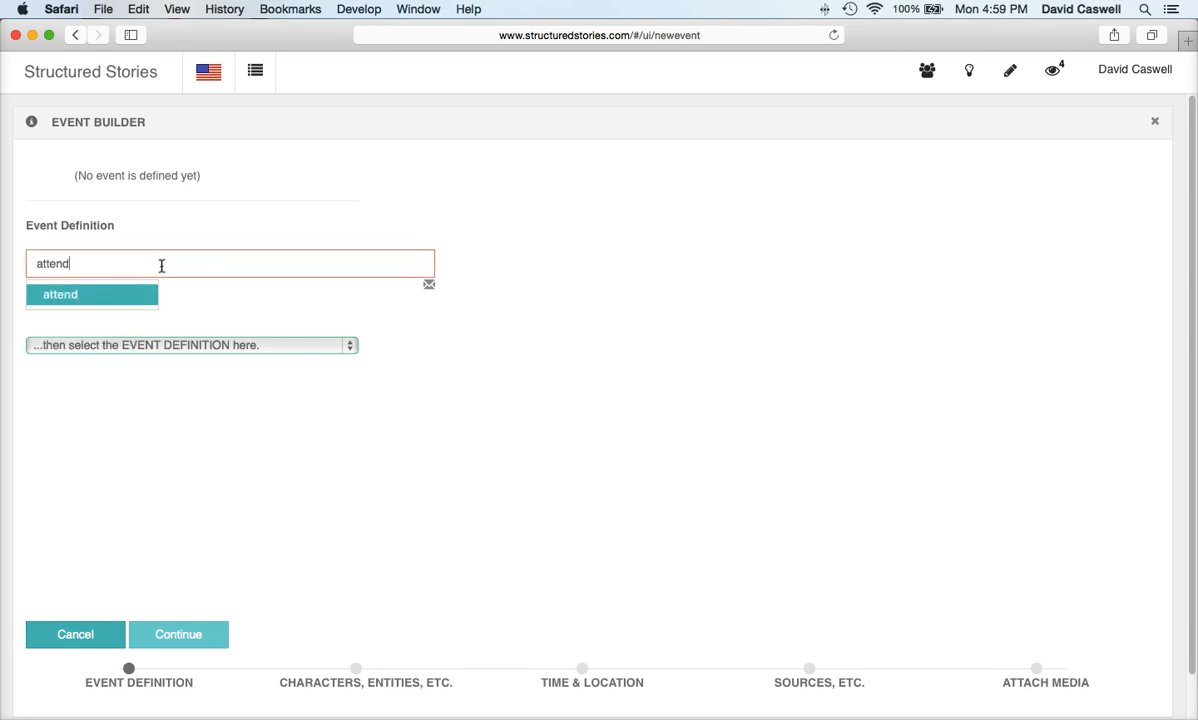
click(123, 298)
click(120, 347)
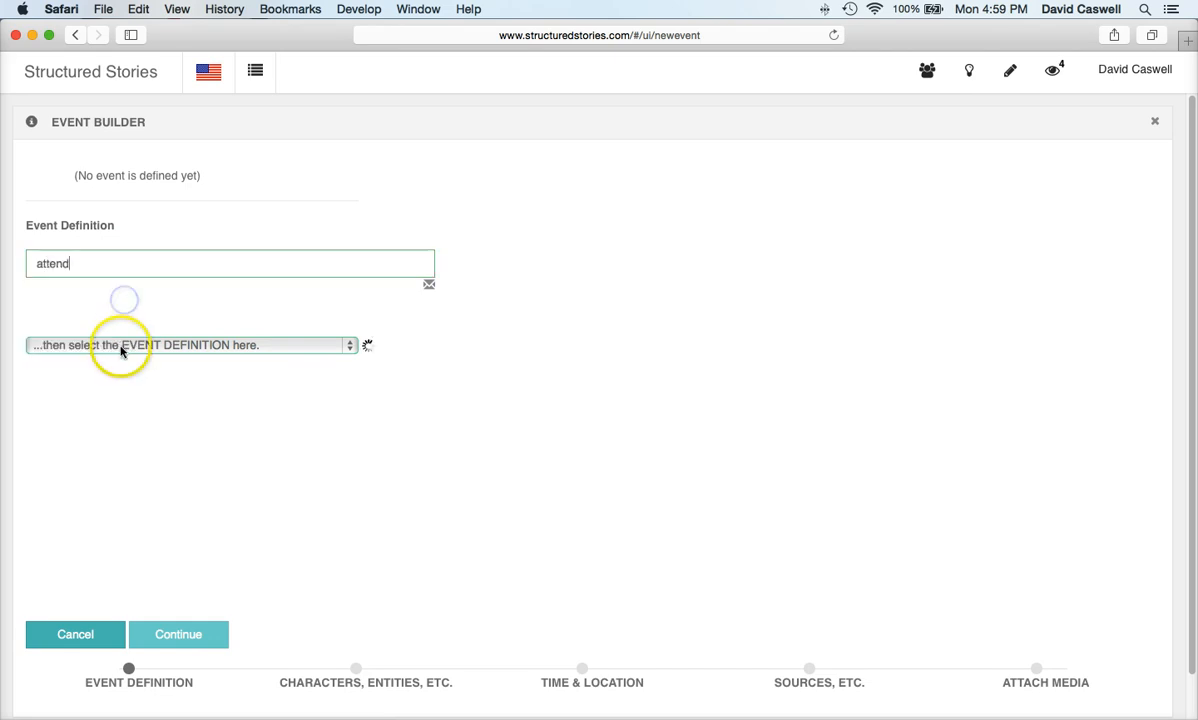
click(117, 365)
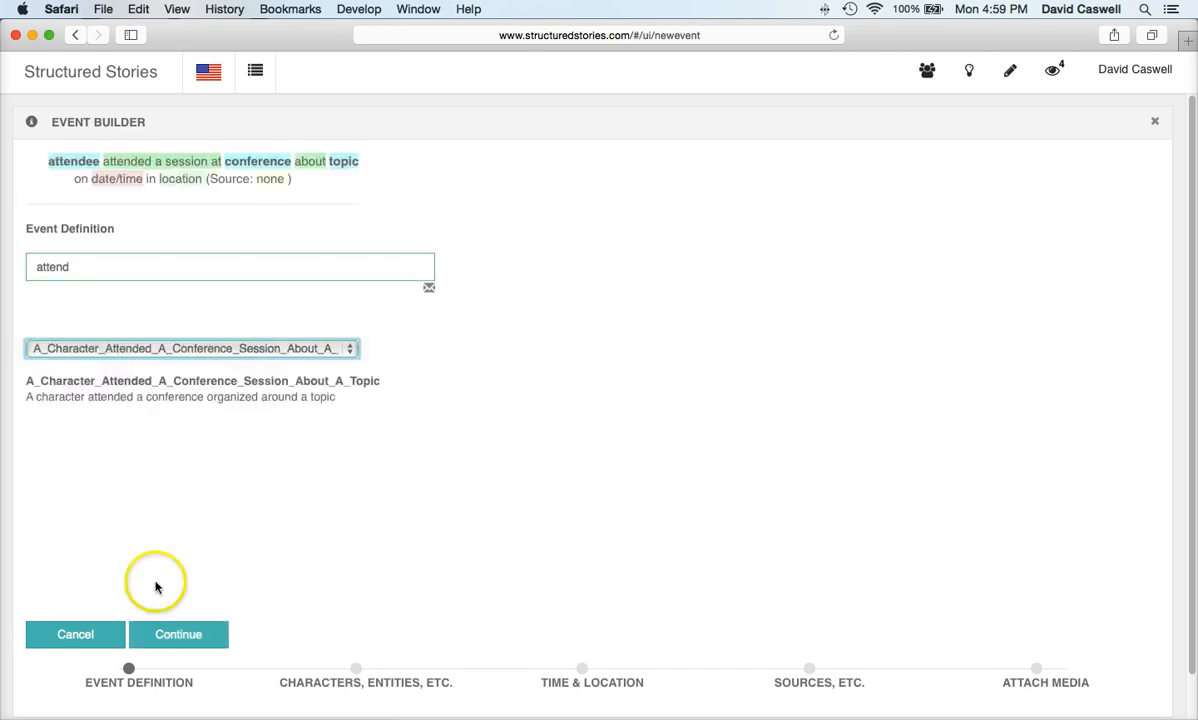
click(174, 634)
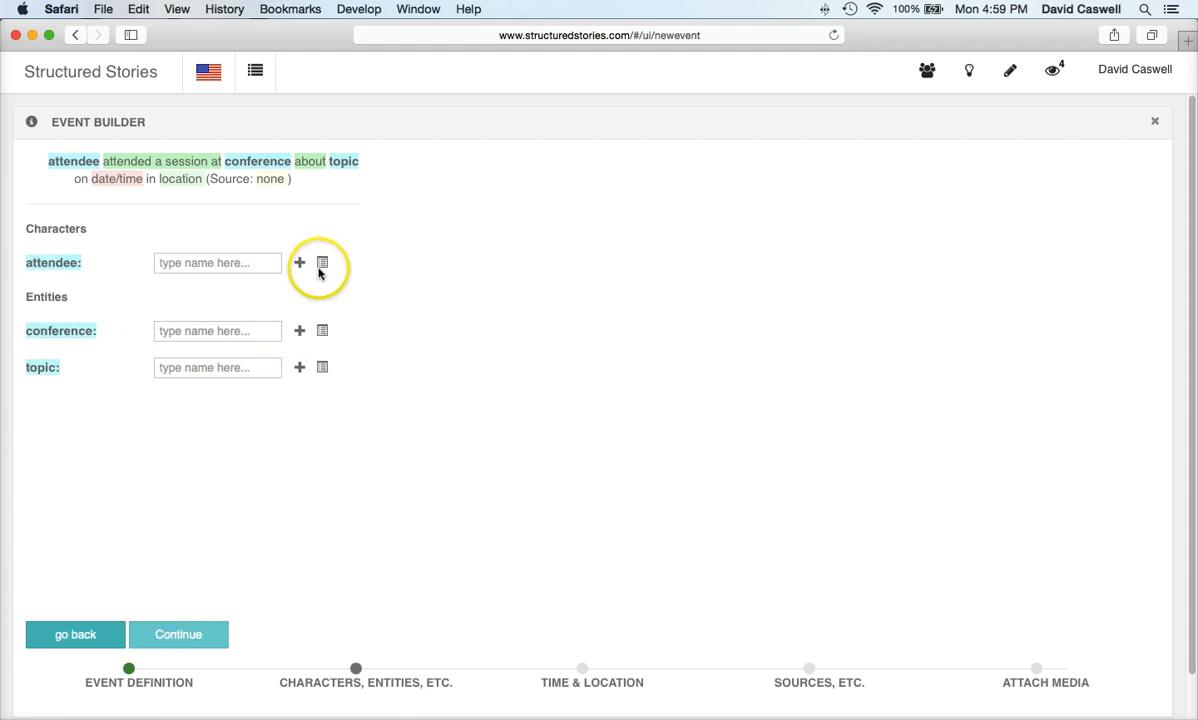
Step: Set the story's character as attendee, South by Southwest as conference, Economic inequality as topic
click(321, 264)
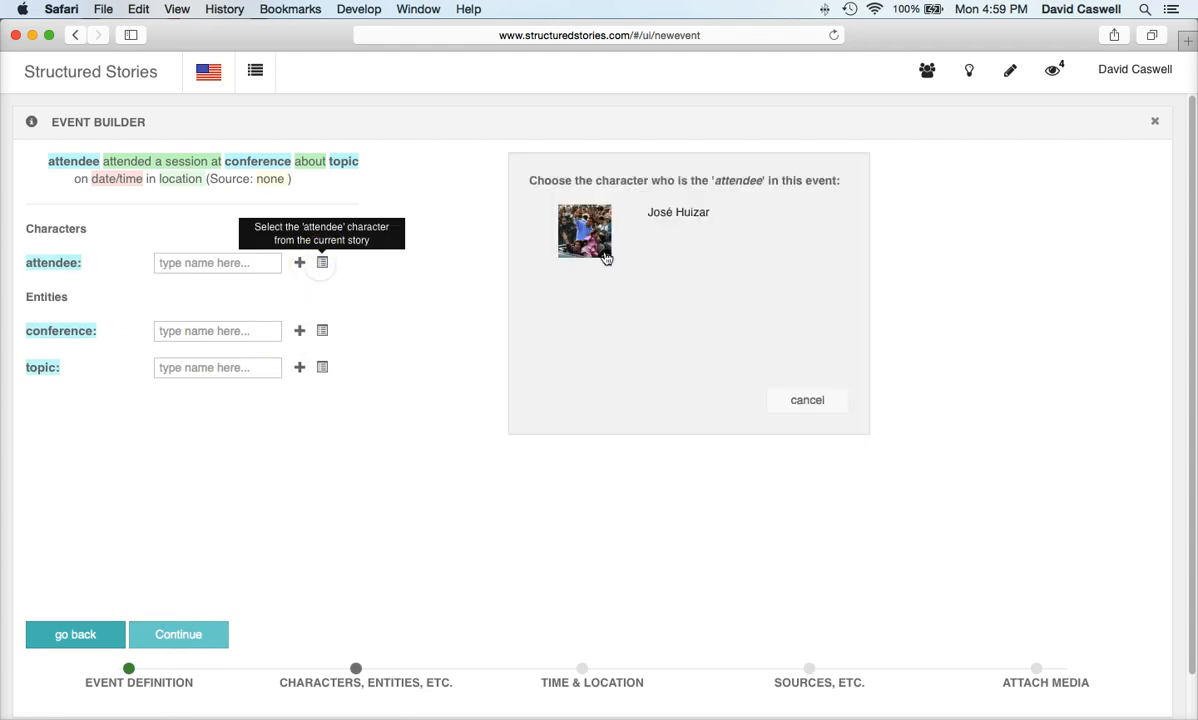
click(664, 213)
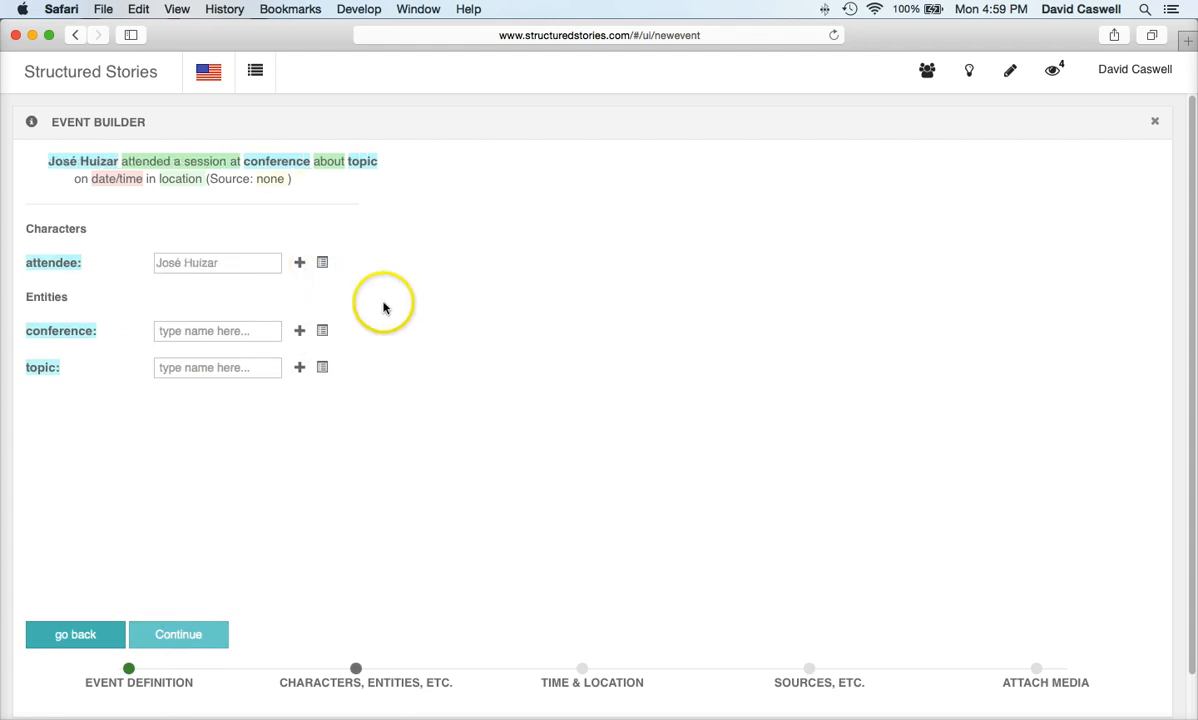
click(242, 334)
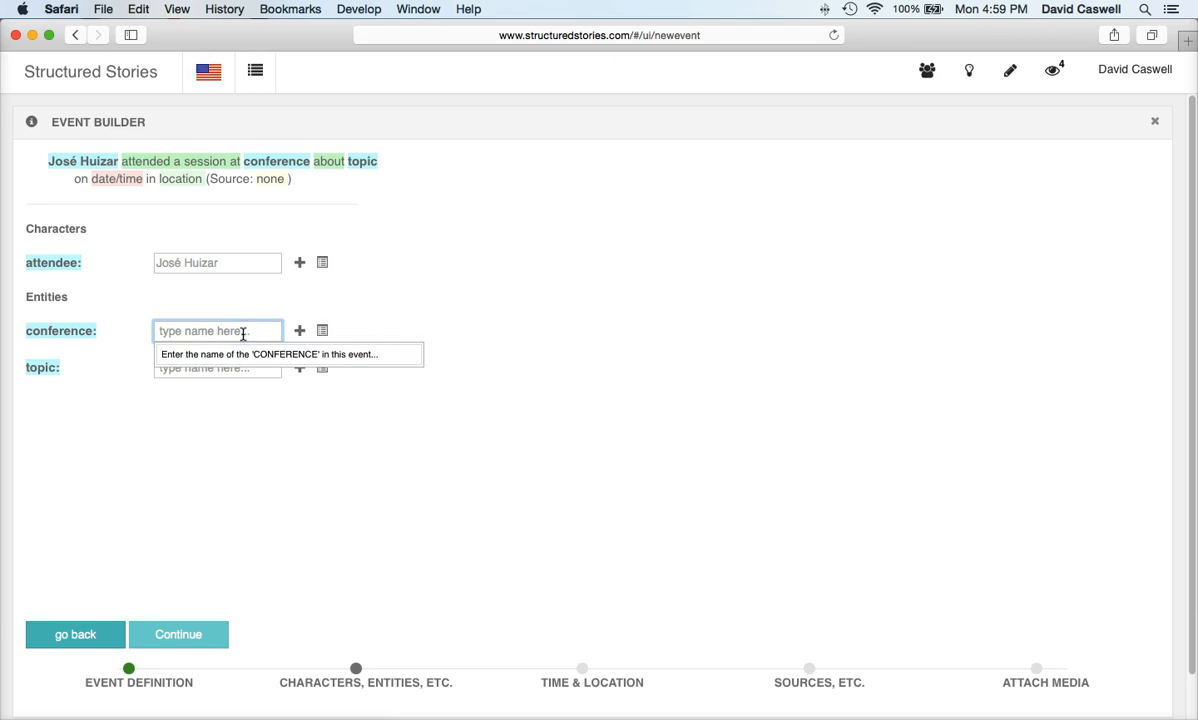
text(south by southwest)
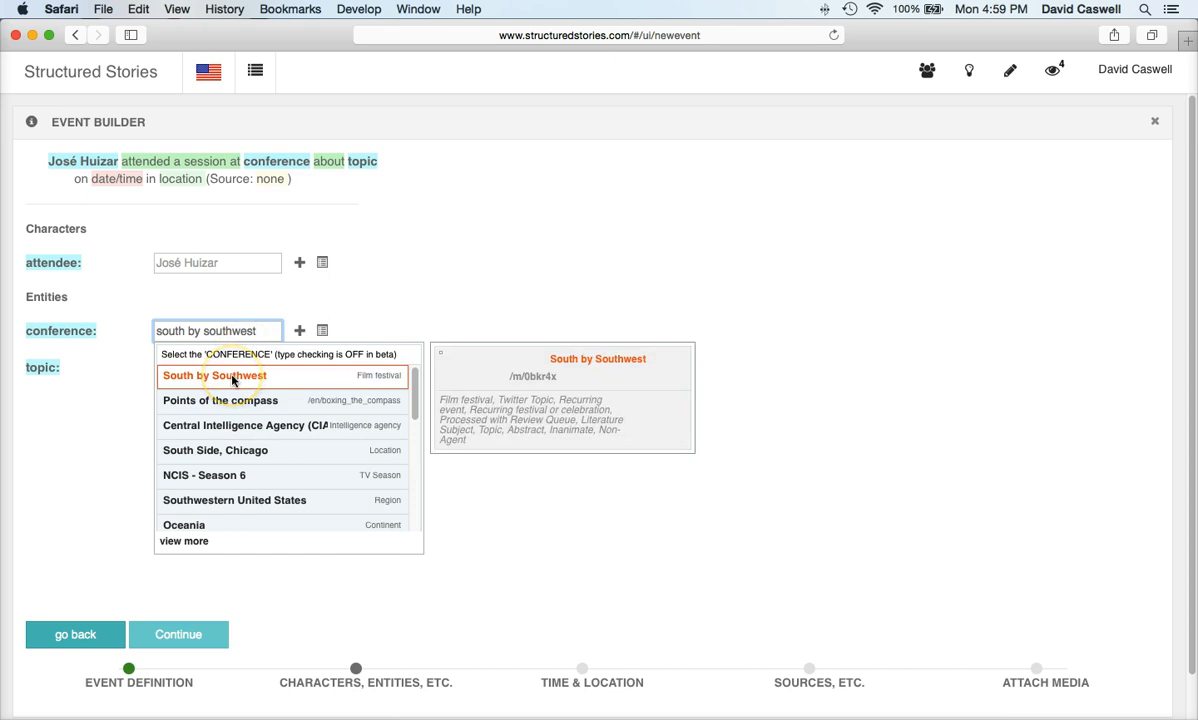
click(233, 377)
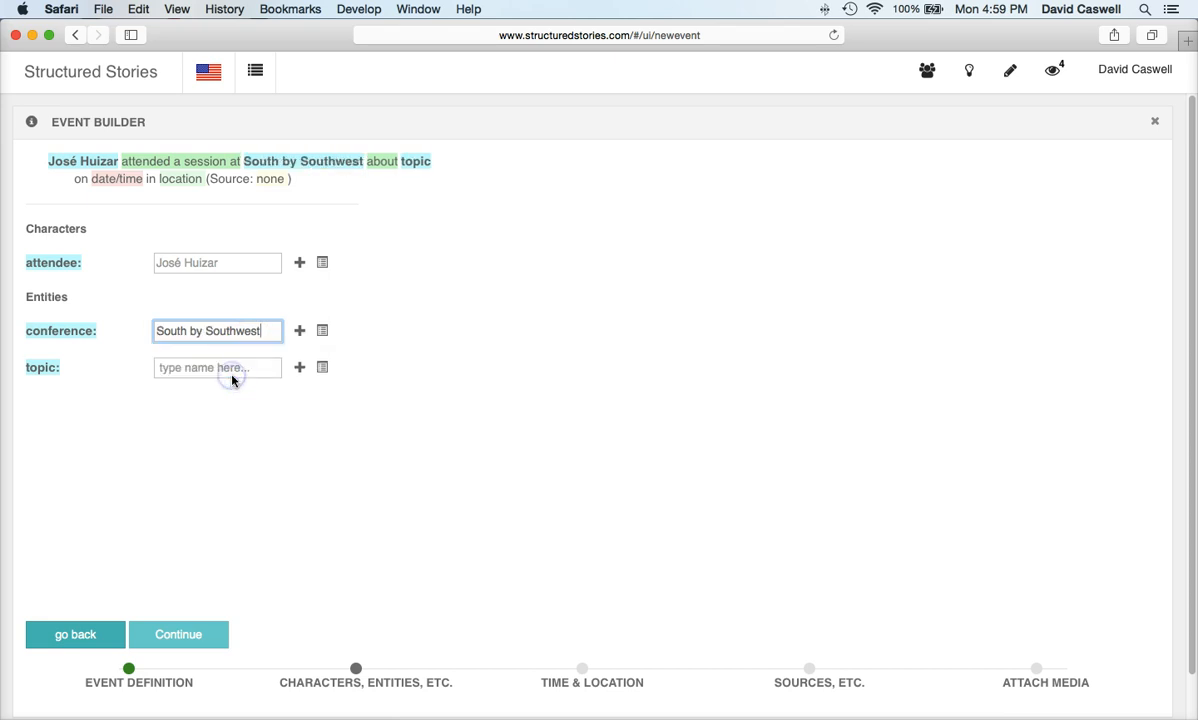
click(322, 367)
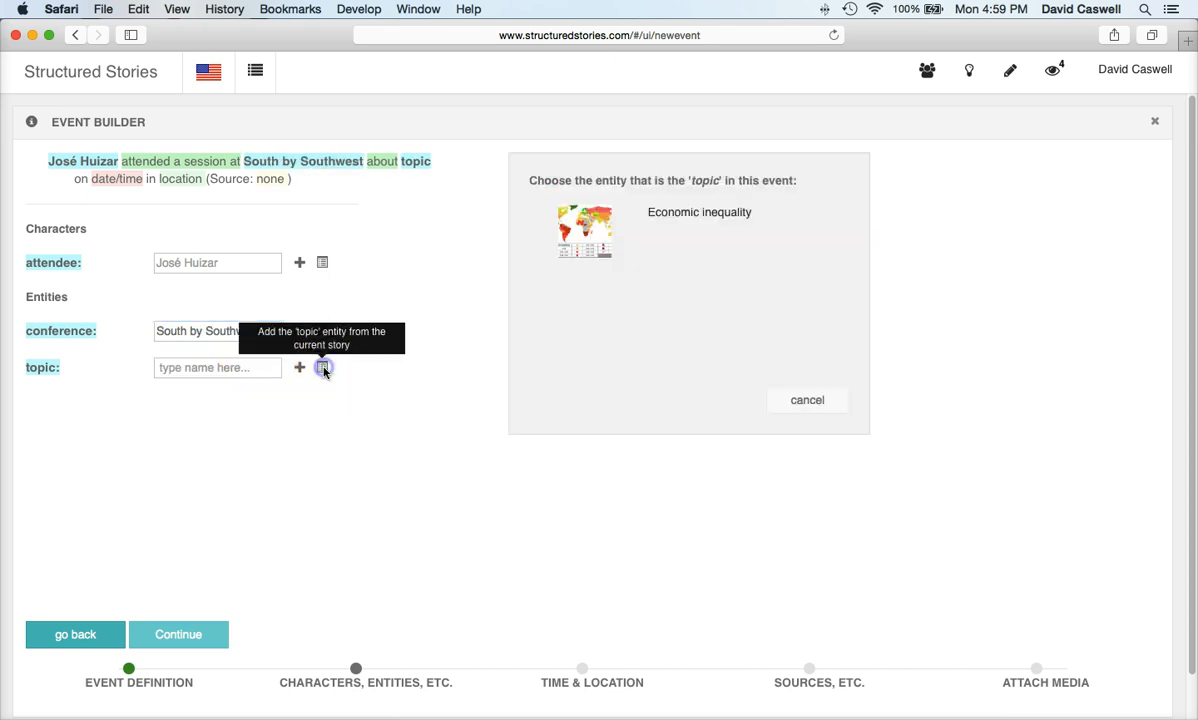
click(670, 214)
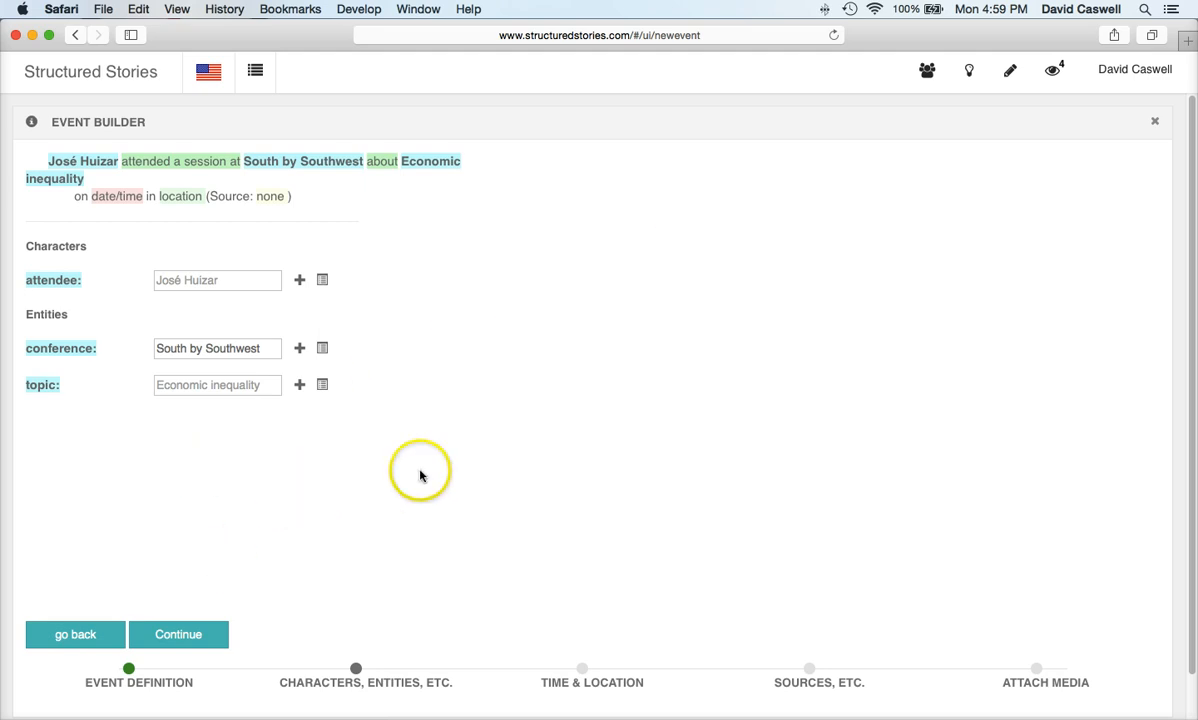
click(171, 630)
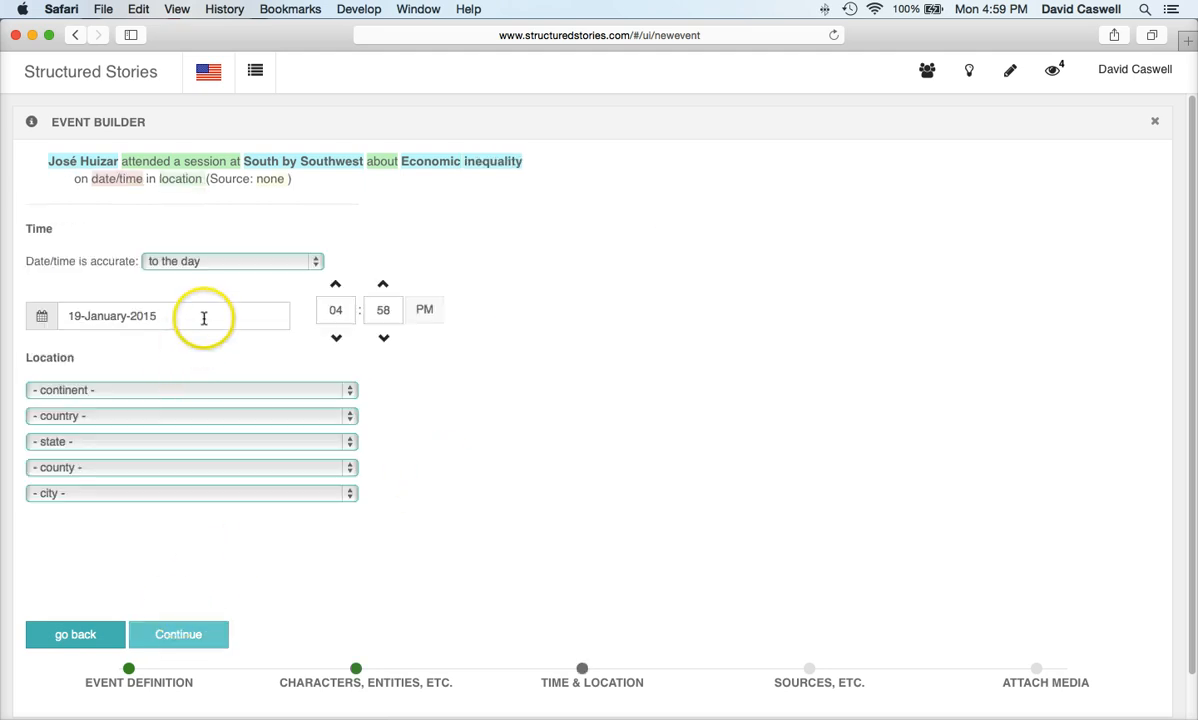
Step: Pick 12 March 2015 as the date and North America as continent, then continue to Sources
click(204, 318)
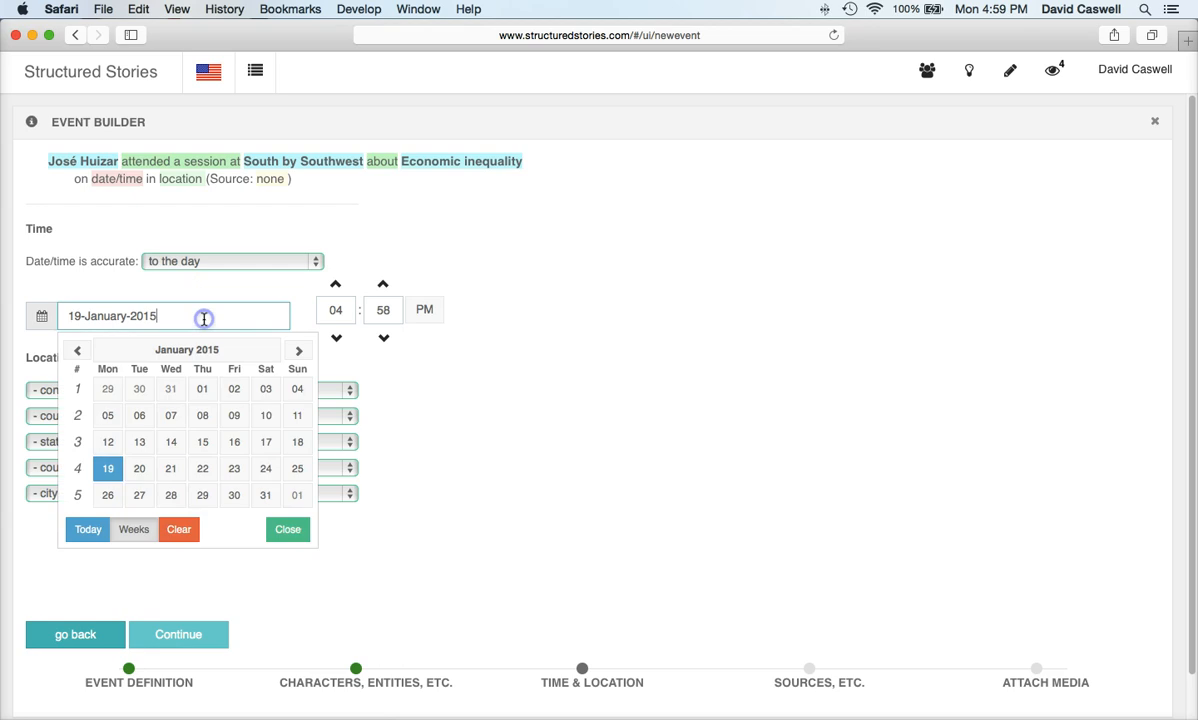
click(300, 353)
click(301, 353)
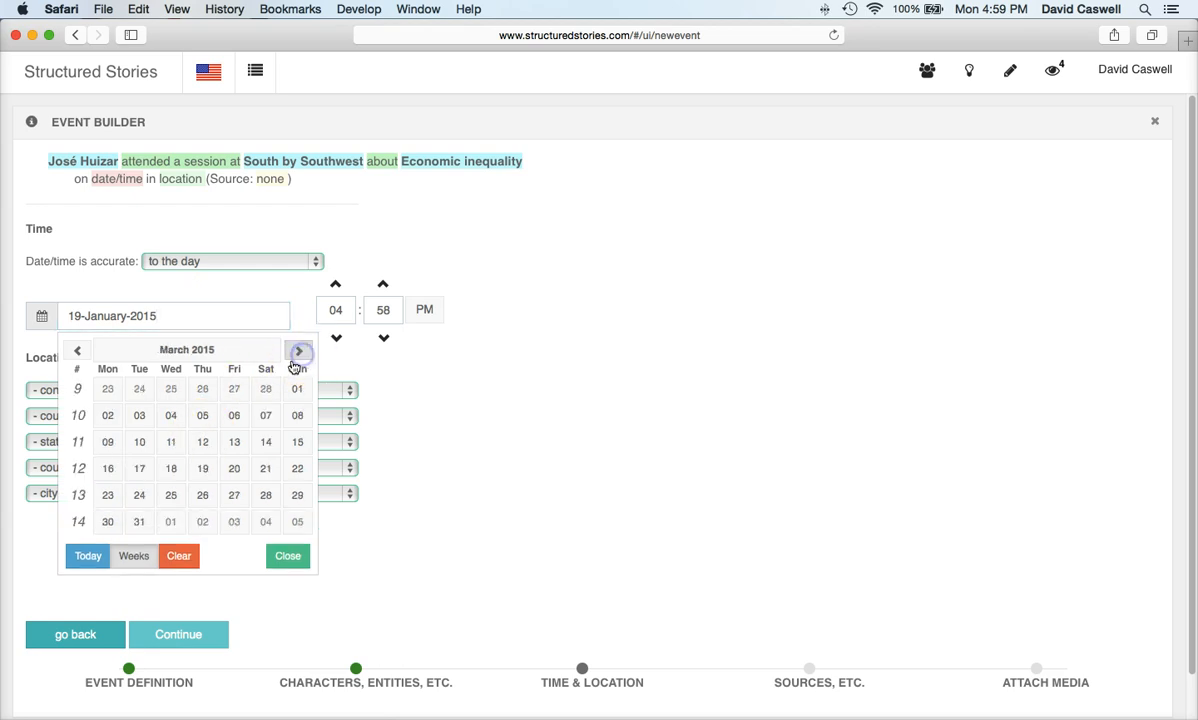
click(205, 446)
click(198, 318)
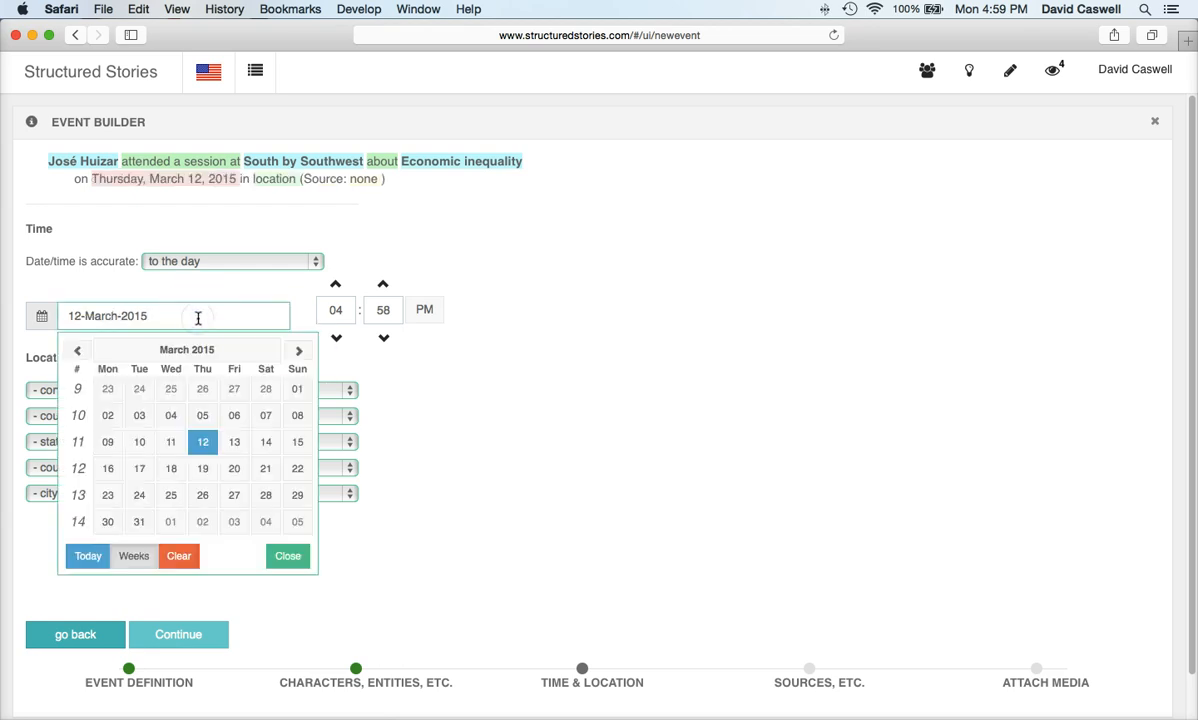
click(289, 560)
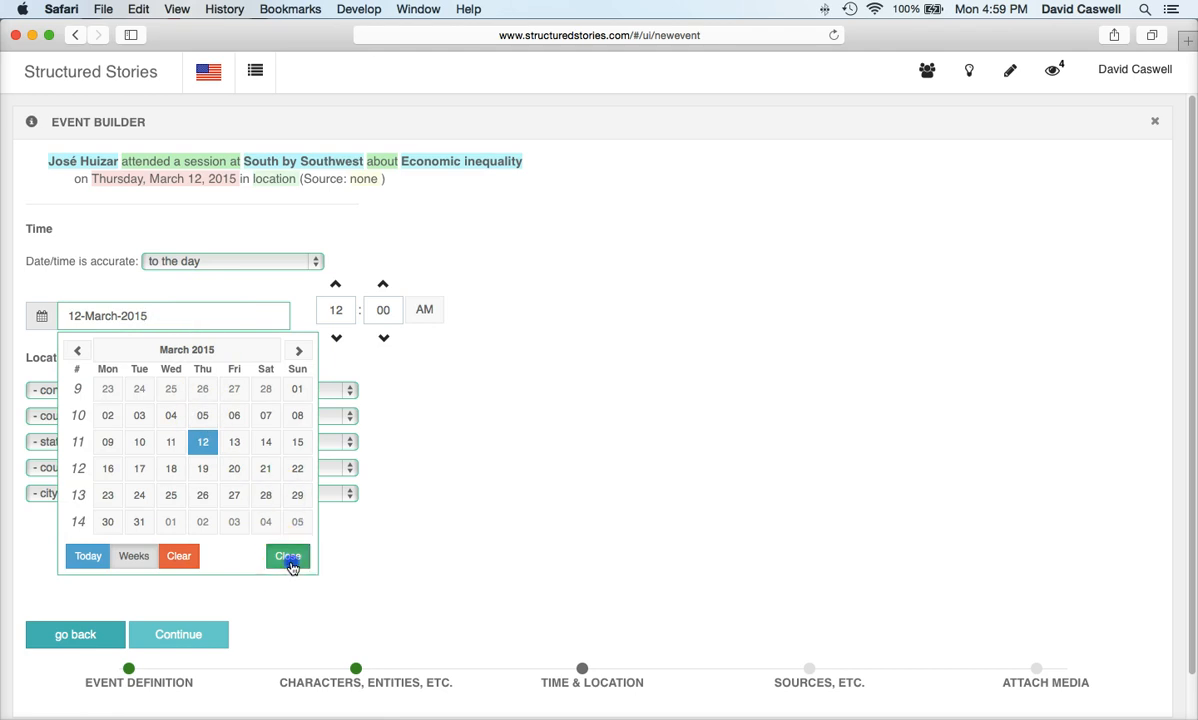
click(254, 396)
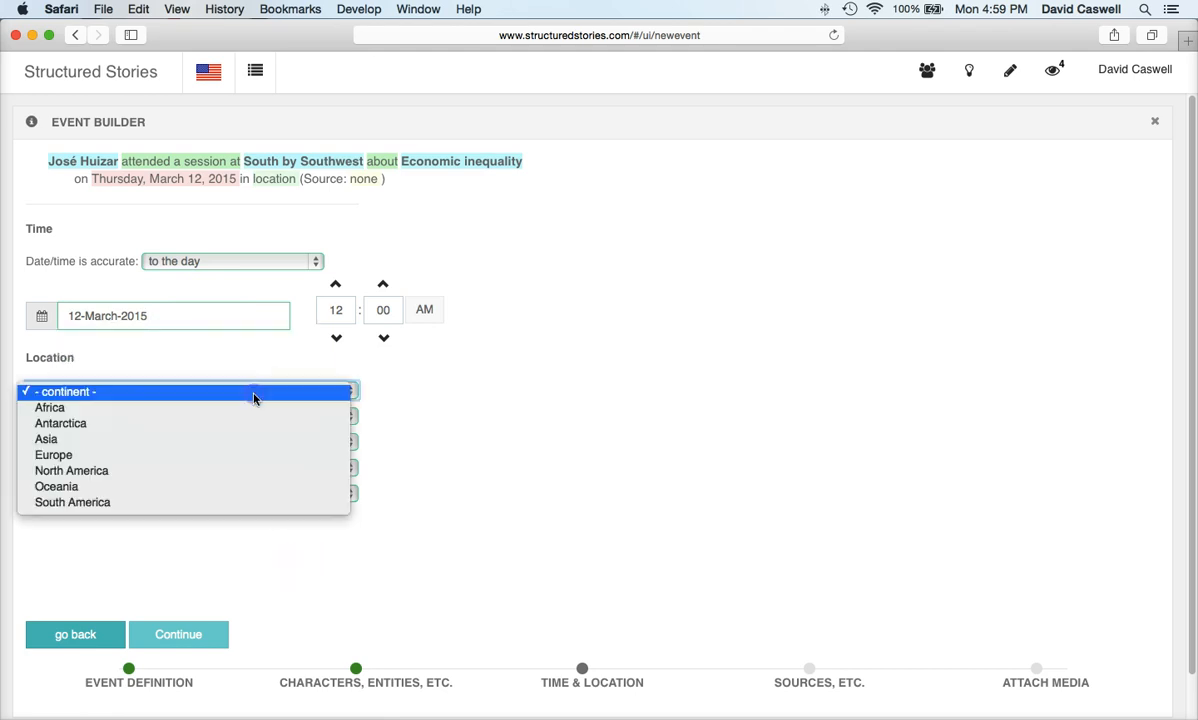
click(230, 469)
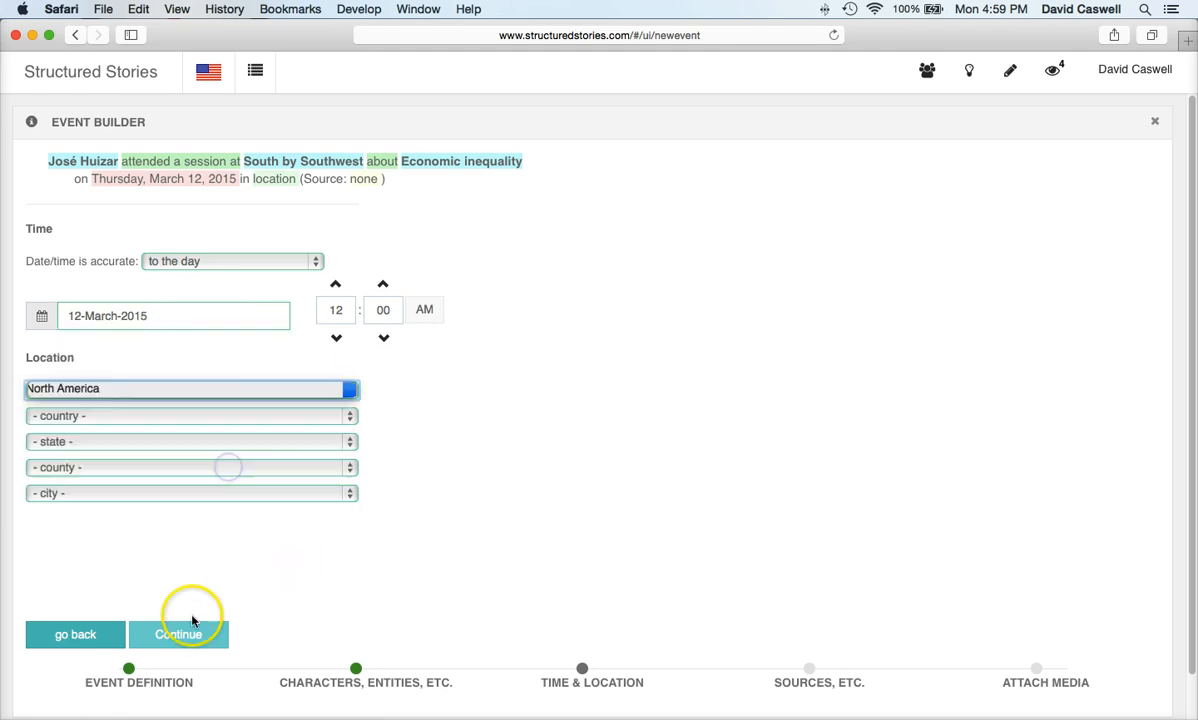
click(172, 636)
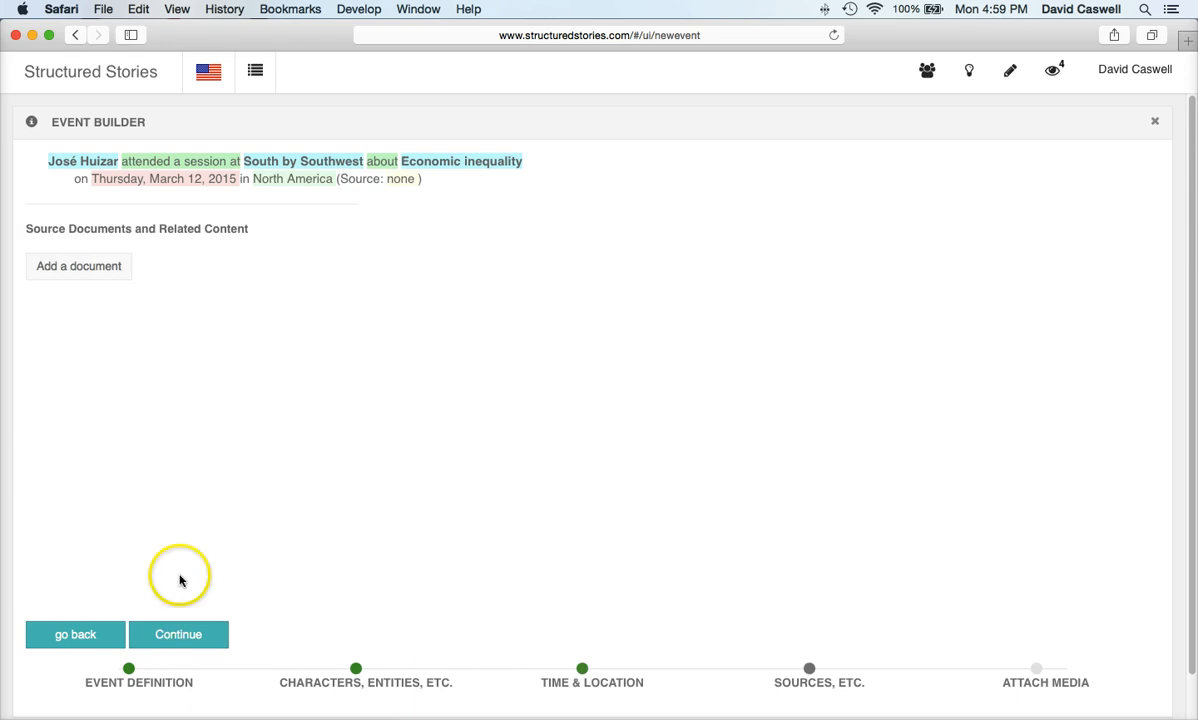
Step: Copy the SXSW attendance event's description into bullet and summary and publish it to the story
click(192, 634)
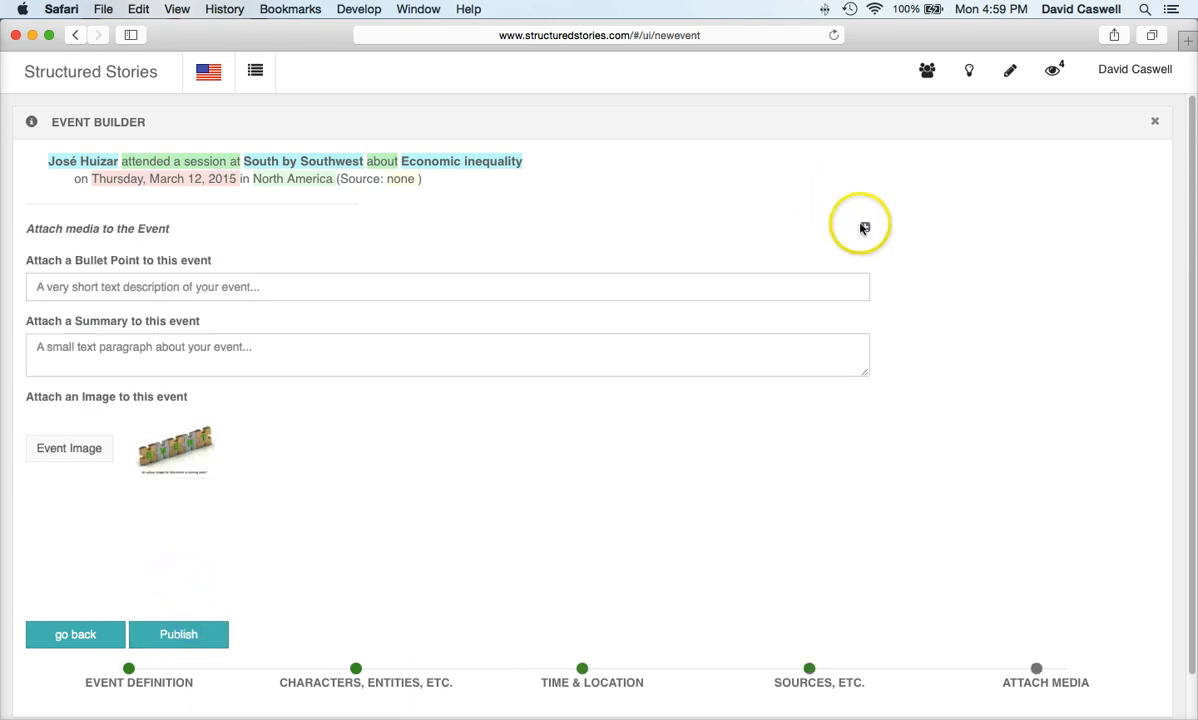
click(864, 227)
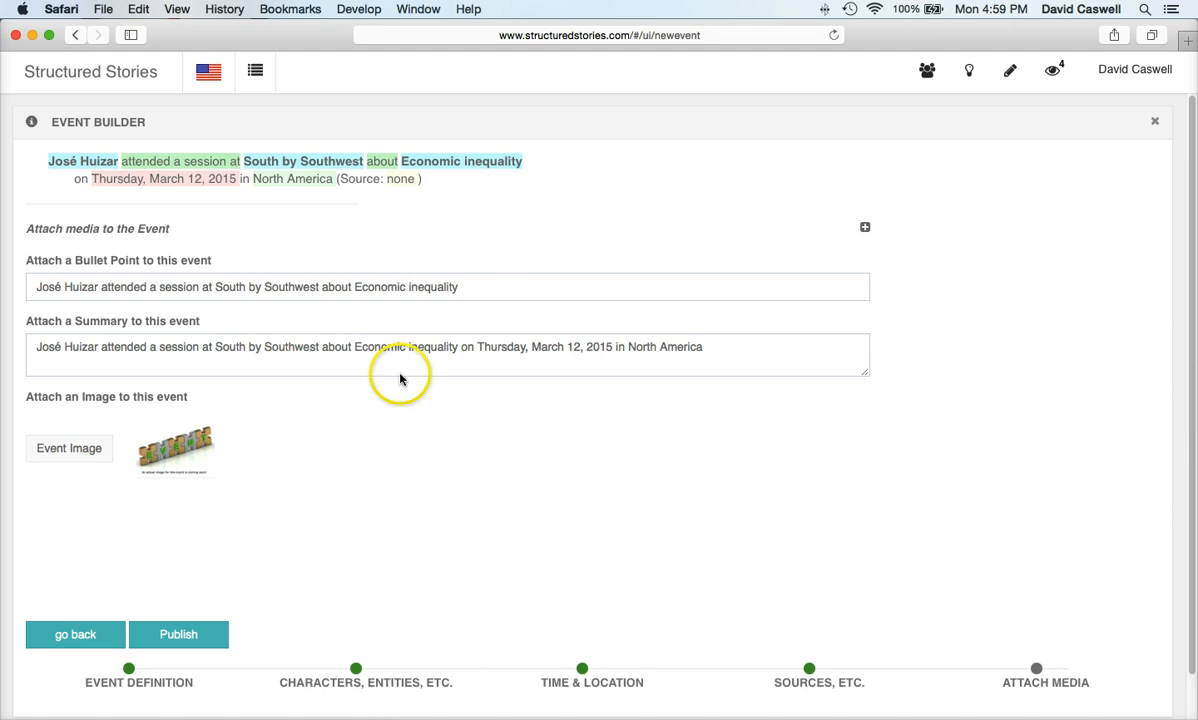
click(182, 635)
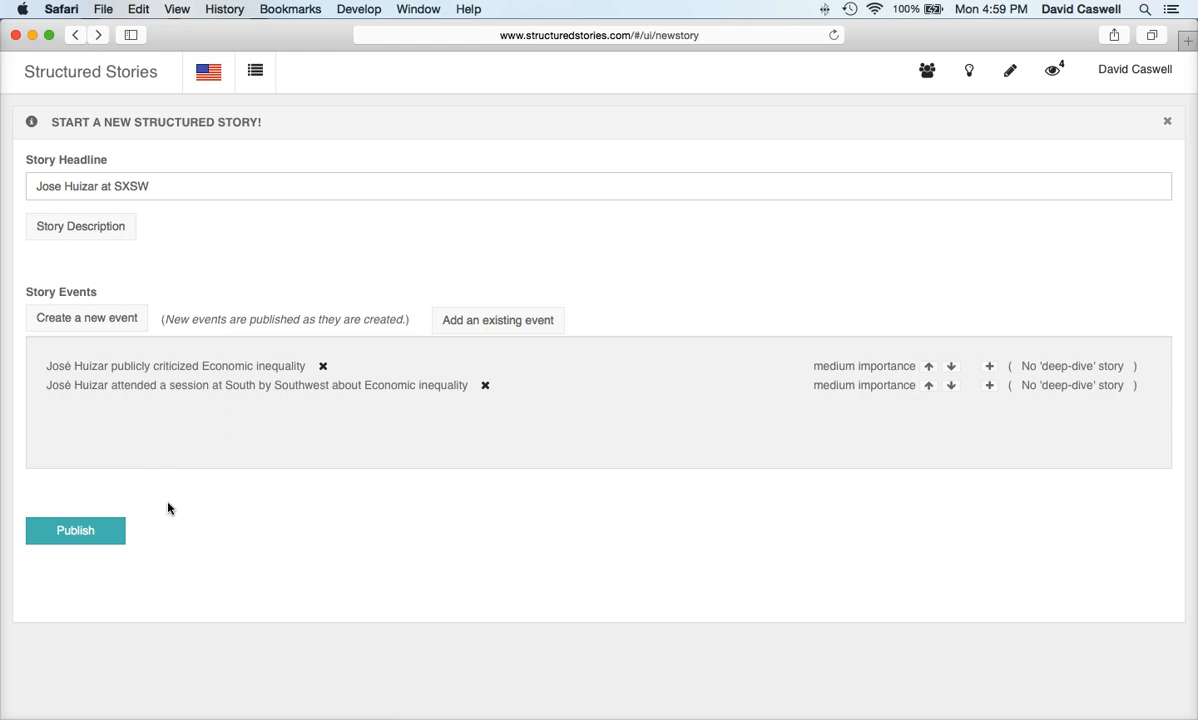
Step: Create a new 'meet' event defined as A_Character_Ate_Lunch_With_Another_Character
click(119, 322)
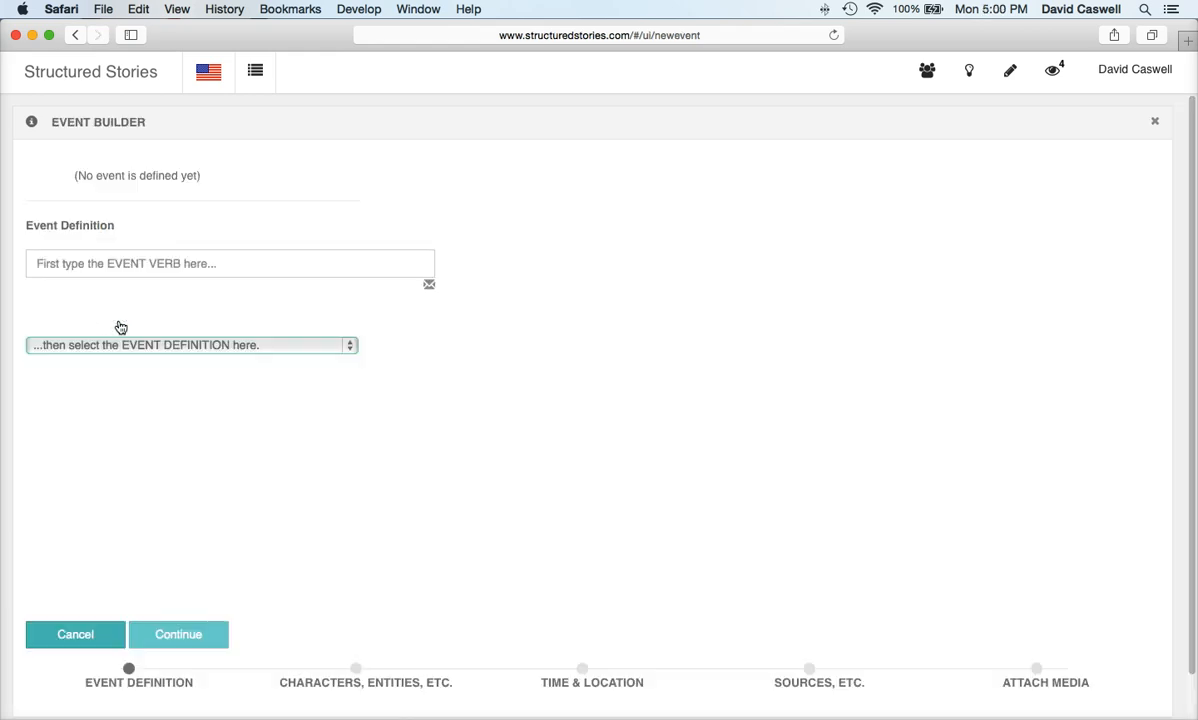
click(174, 267)
text(m)
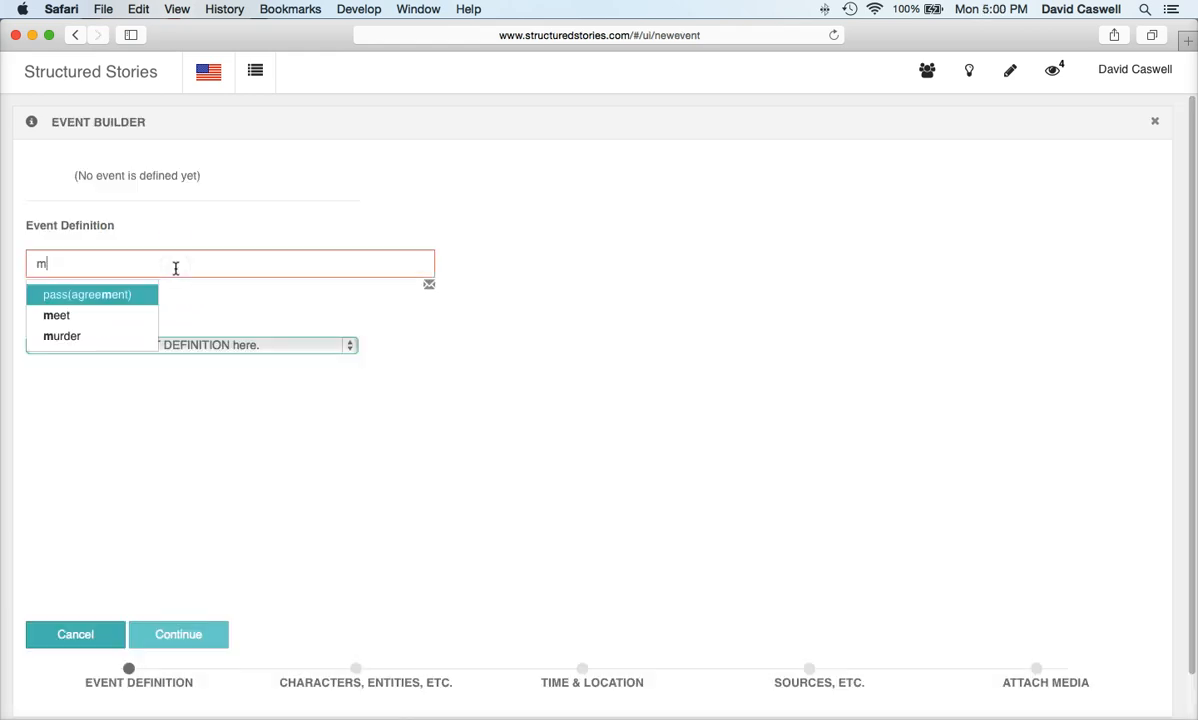
text(eet)
click(126, 299)
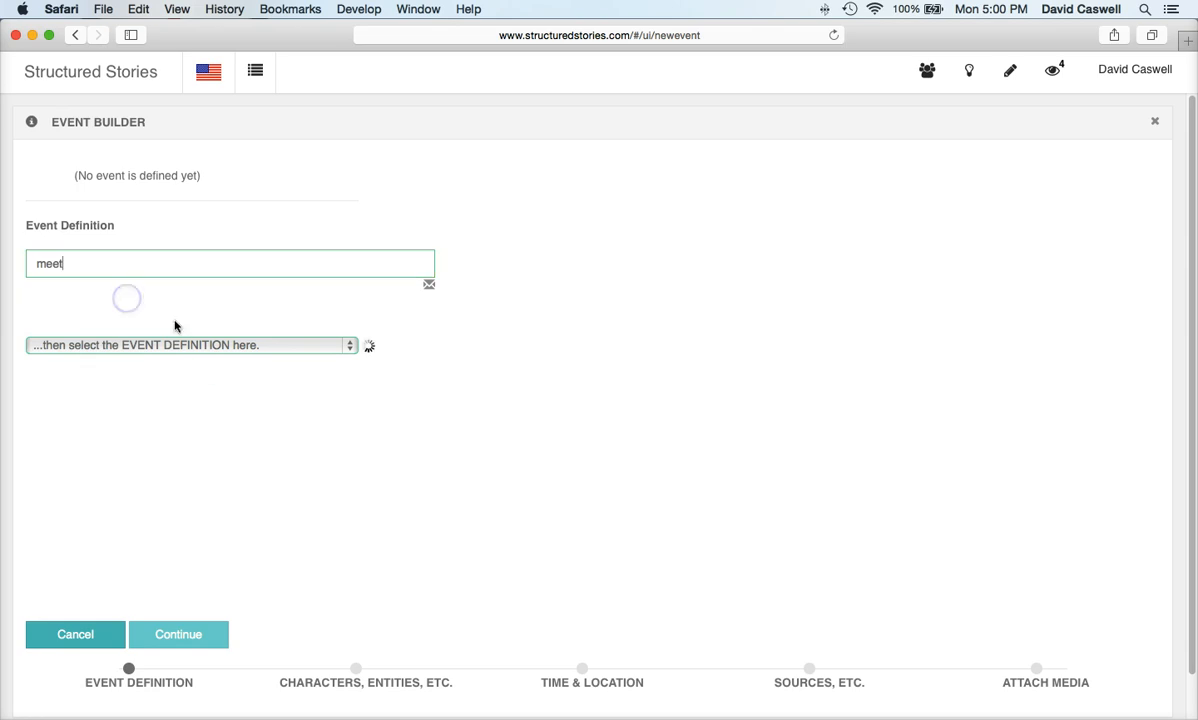
click(227, 345)
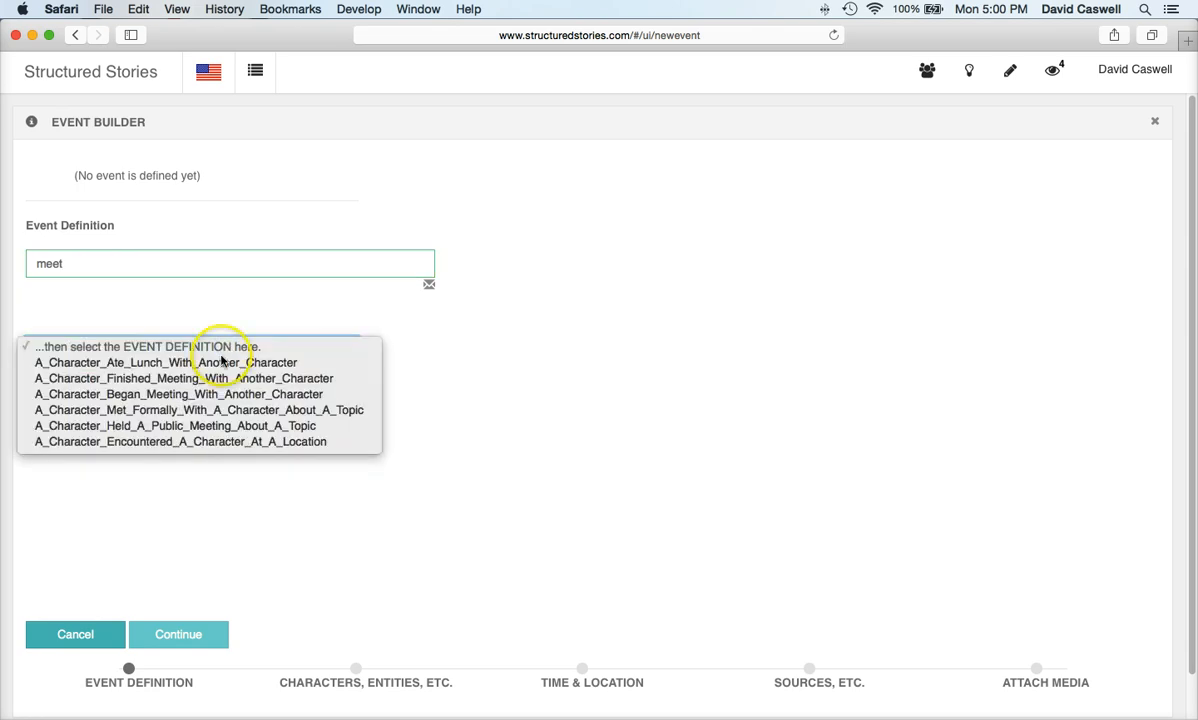
click(206, 362)
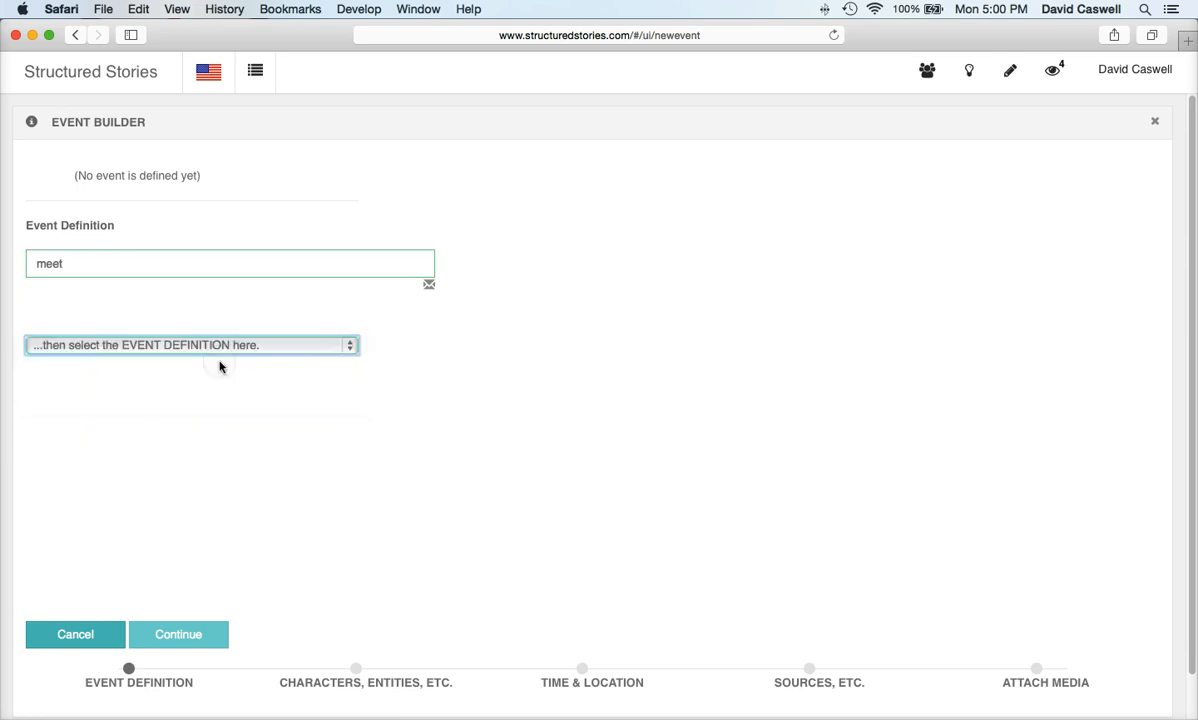
click(176, 636)
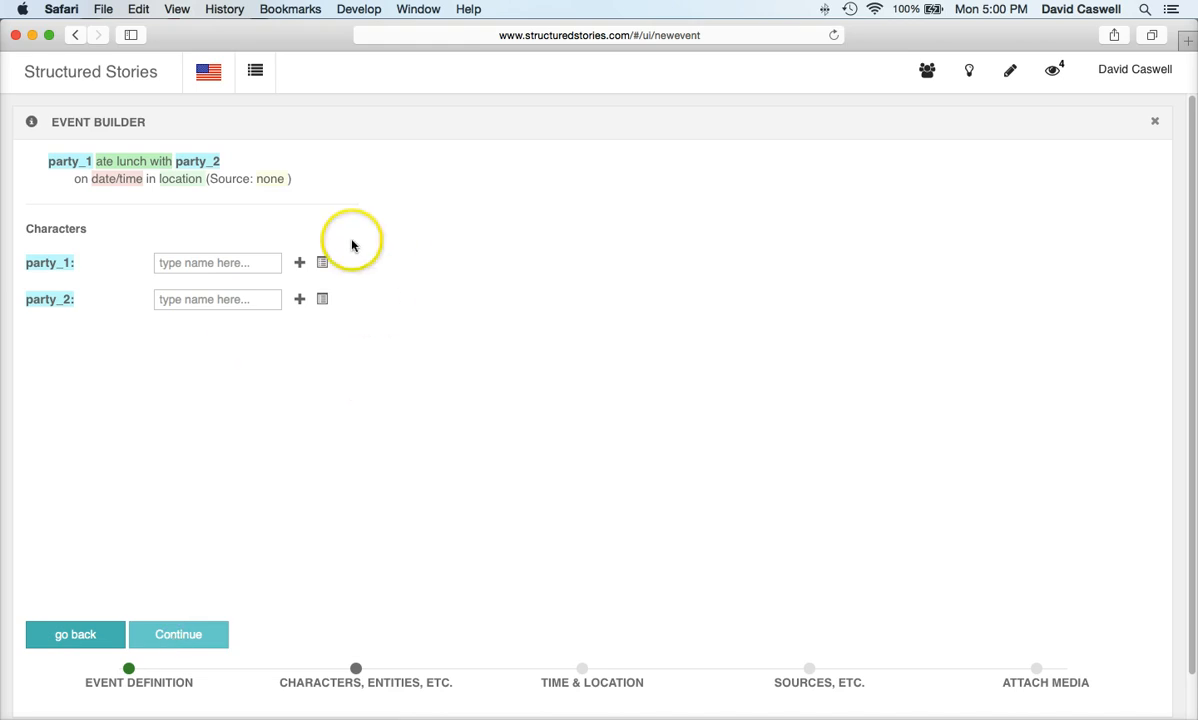
Step: Set the lunch event's parties to José Huizar and Bill Clinton
click(322, 262)
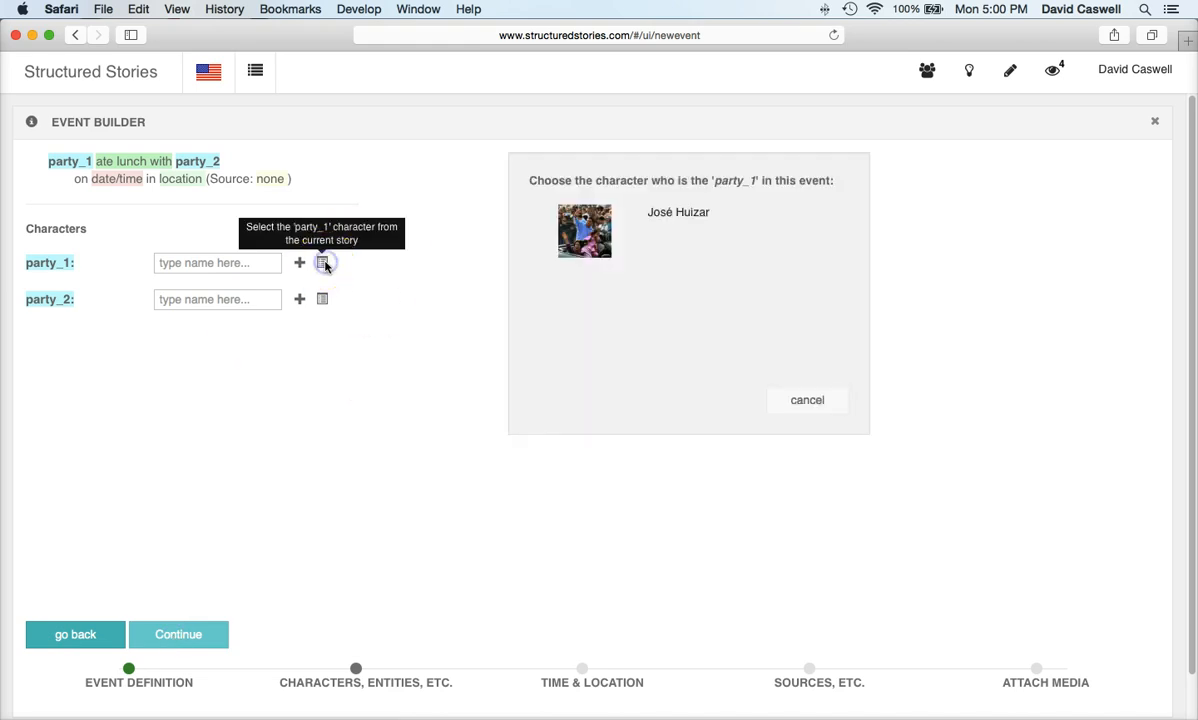
click(668, 212)
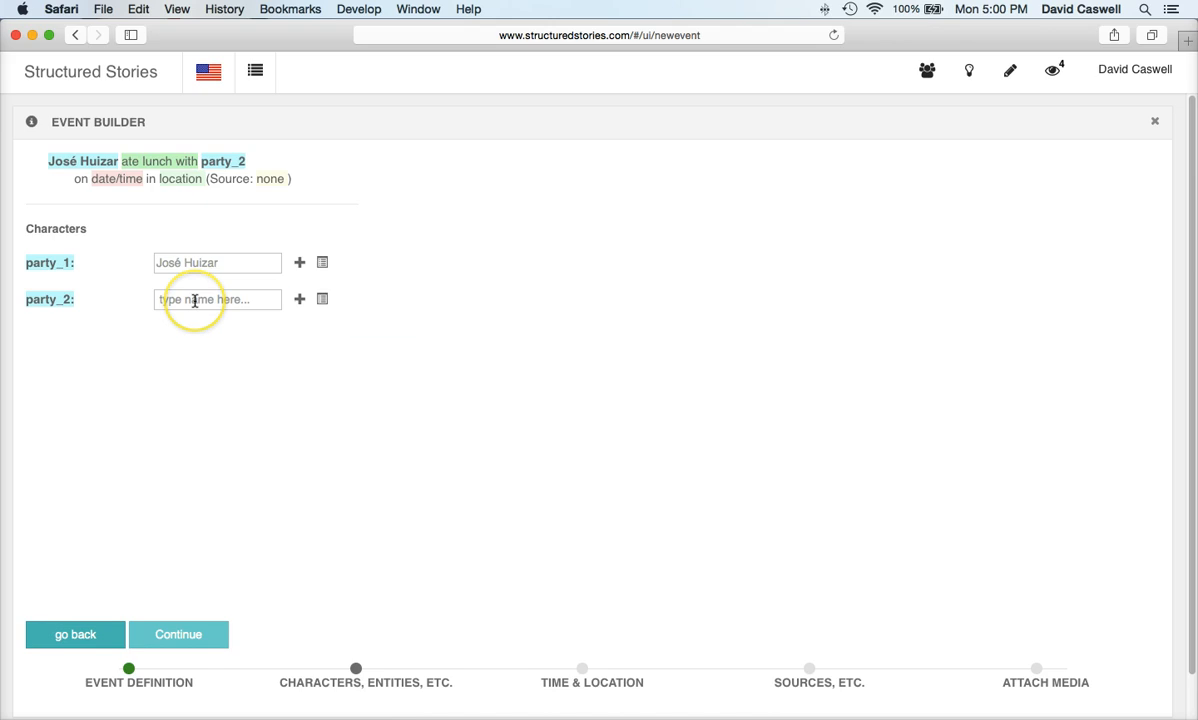
click(195, 300)
text(Bill)
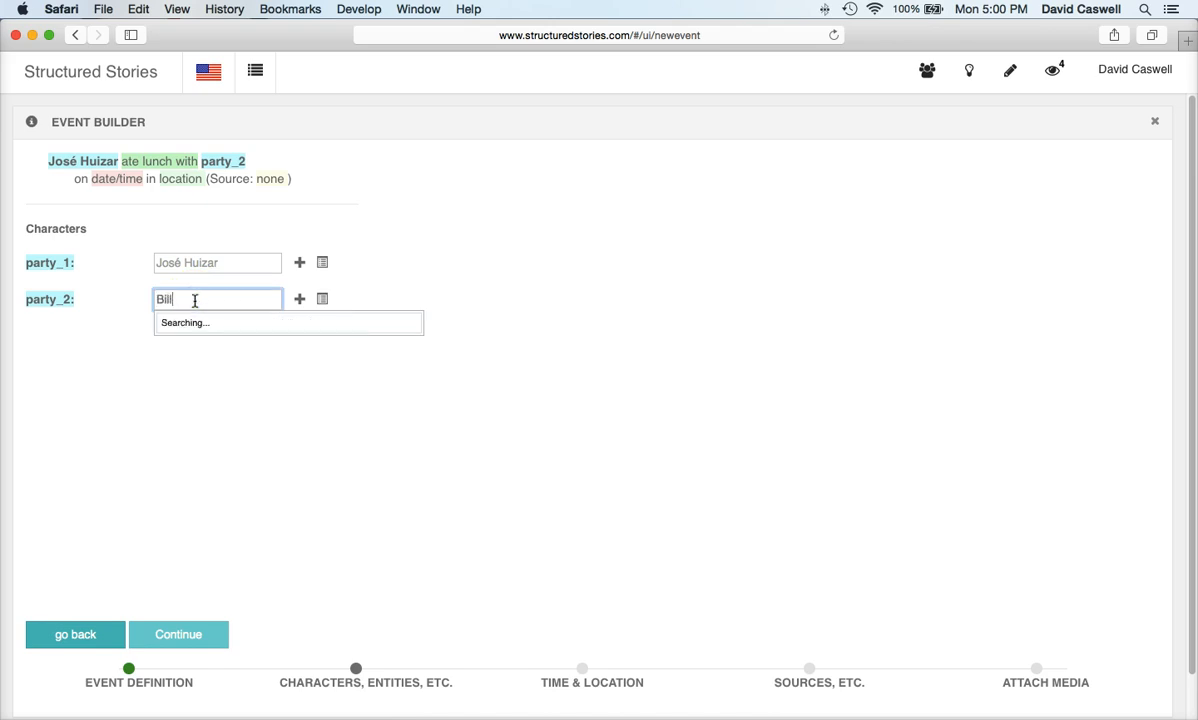
text( clint)
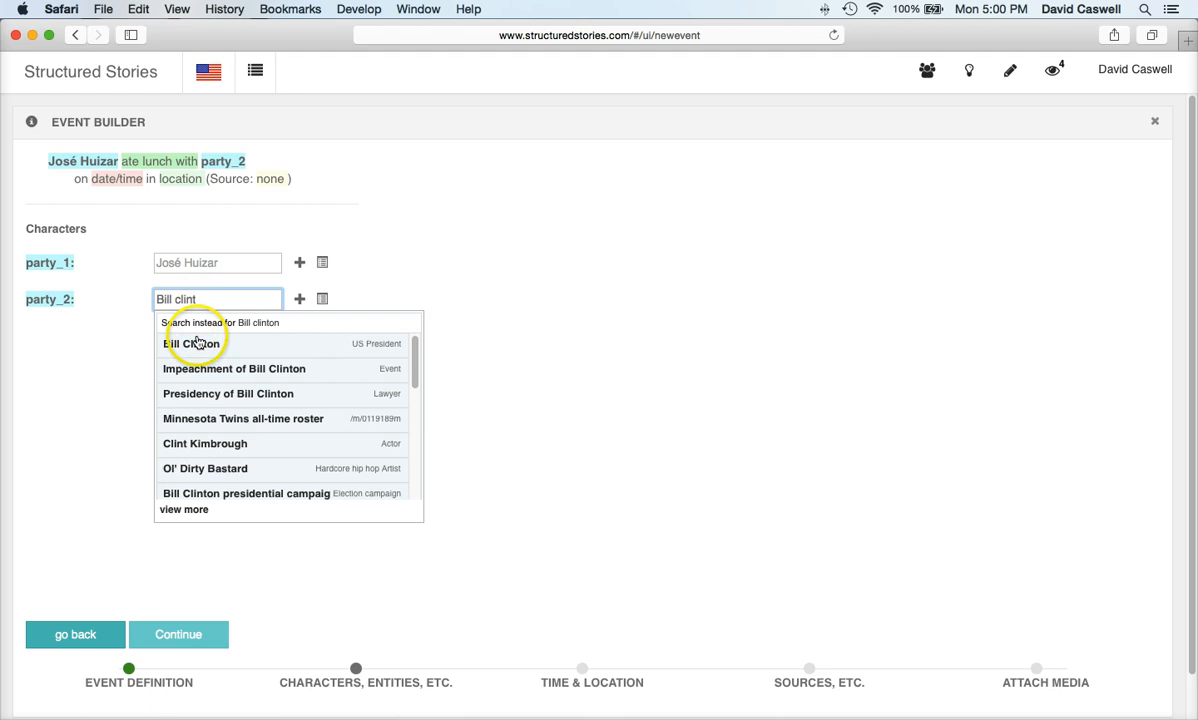
click(198, 345)
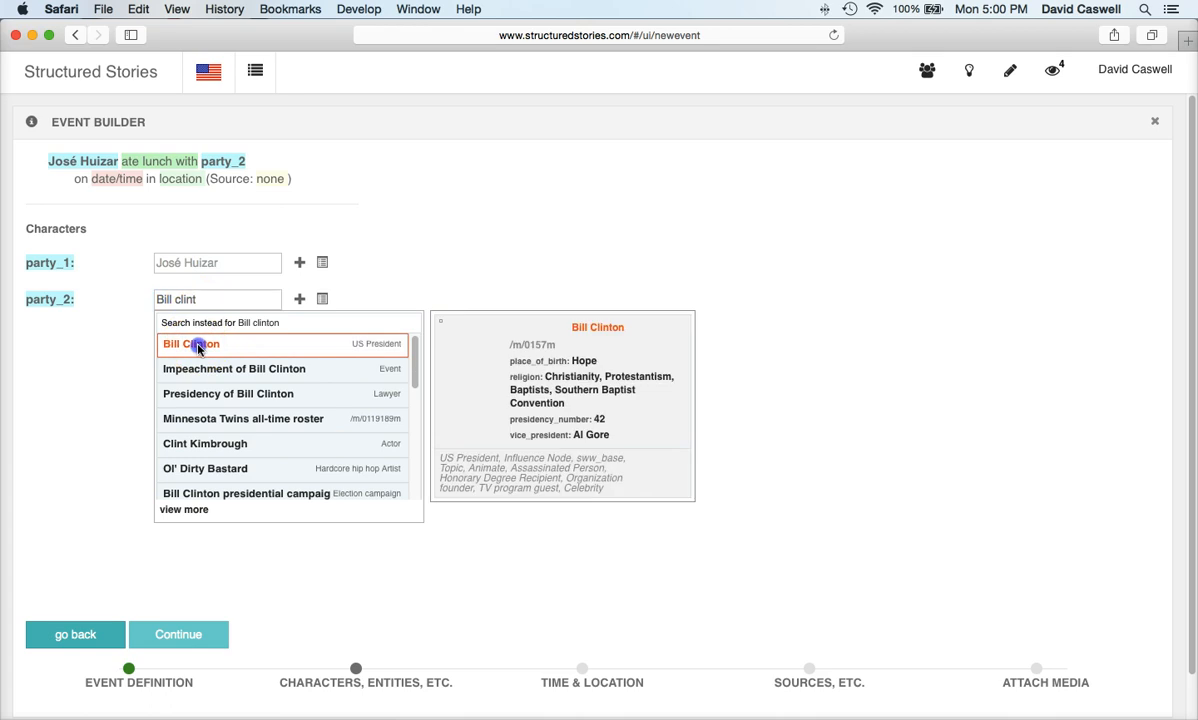
click(193, 630)
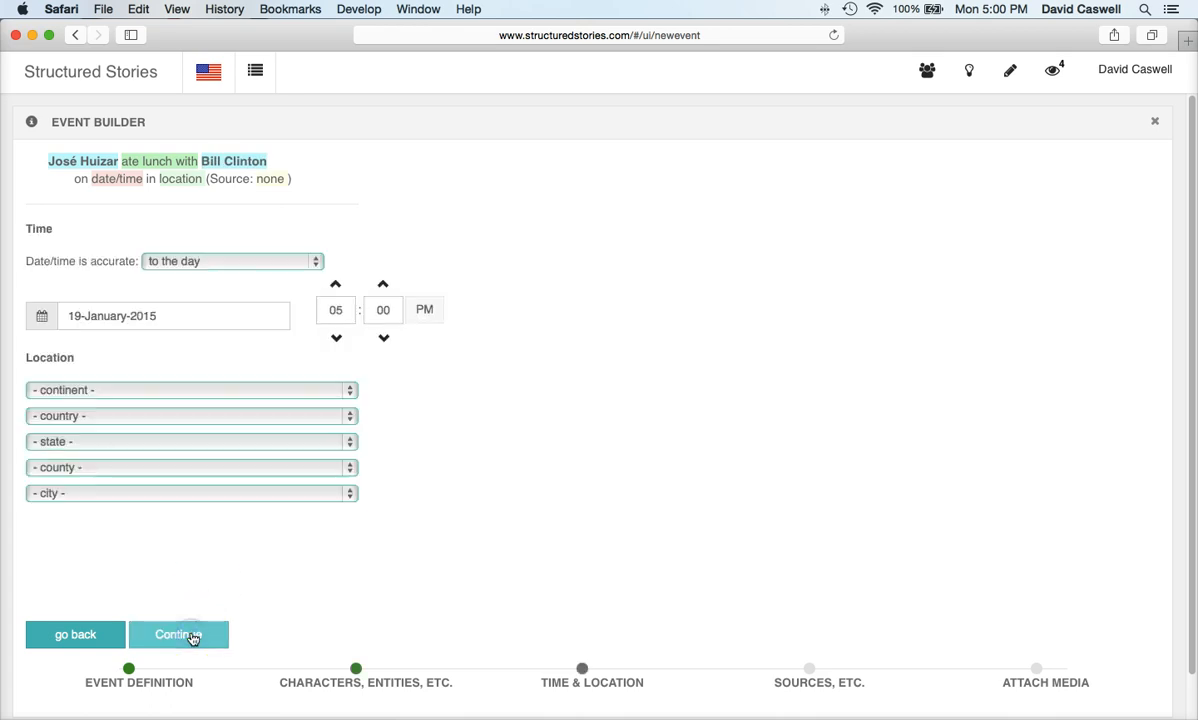
Step: Date the lunch event 12 March 2014 with North America as its continent
click(249, 320)
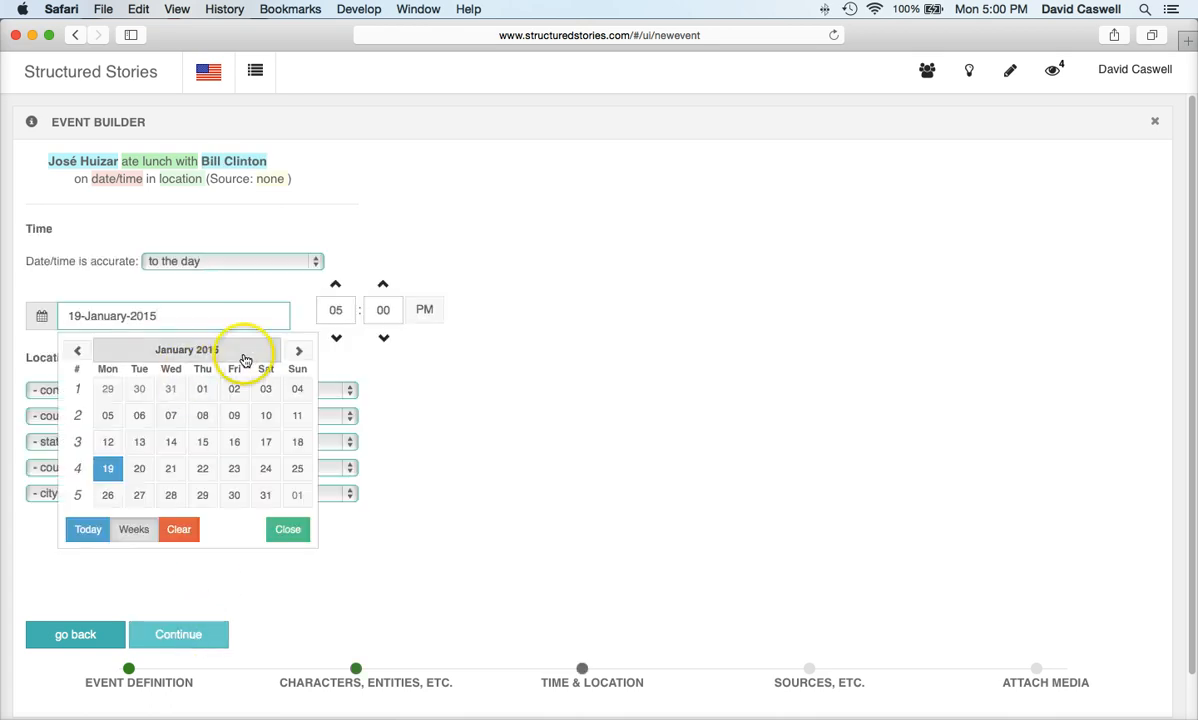
click(294, 354)
click(294, 354)
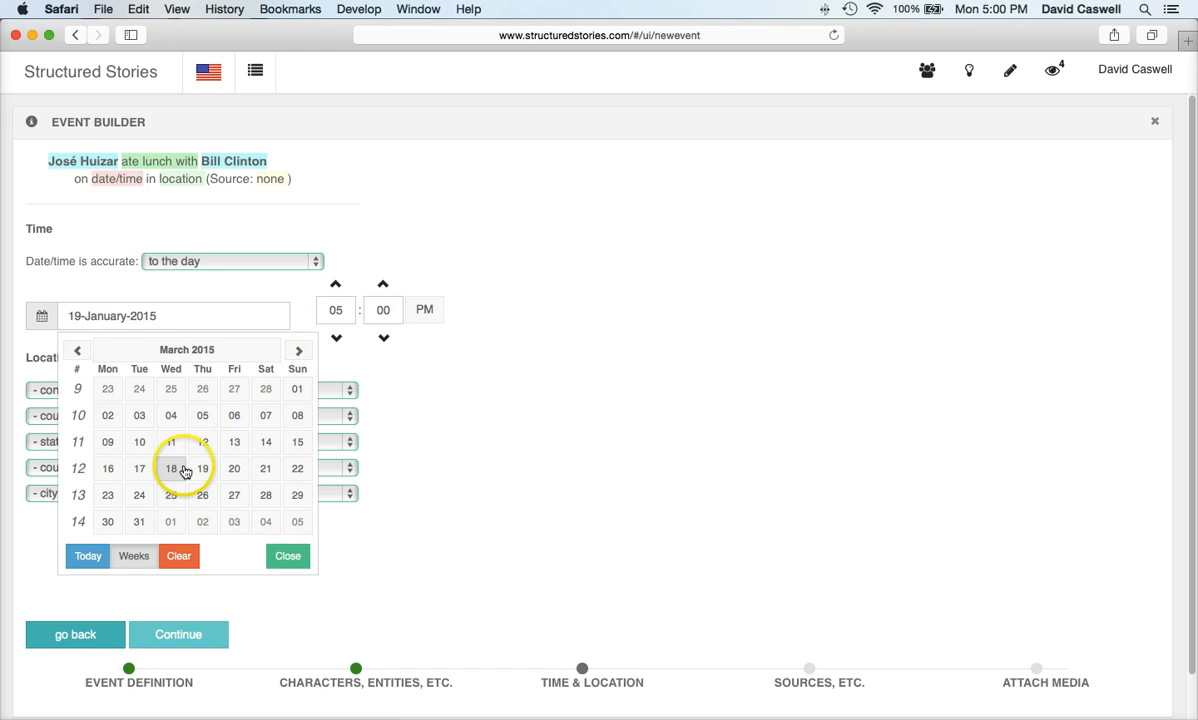
click(204, 444)
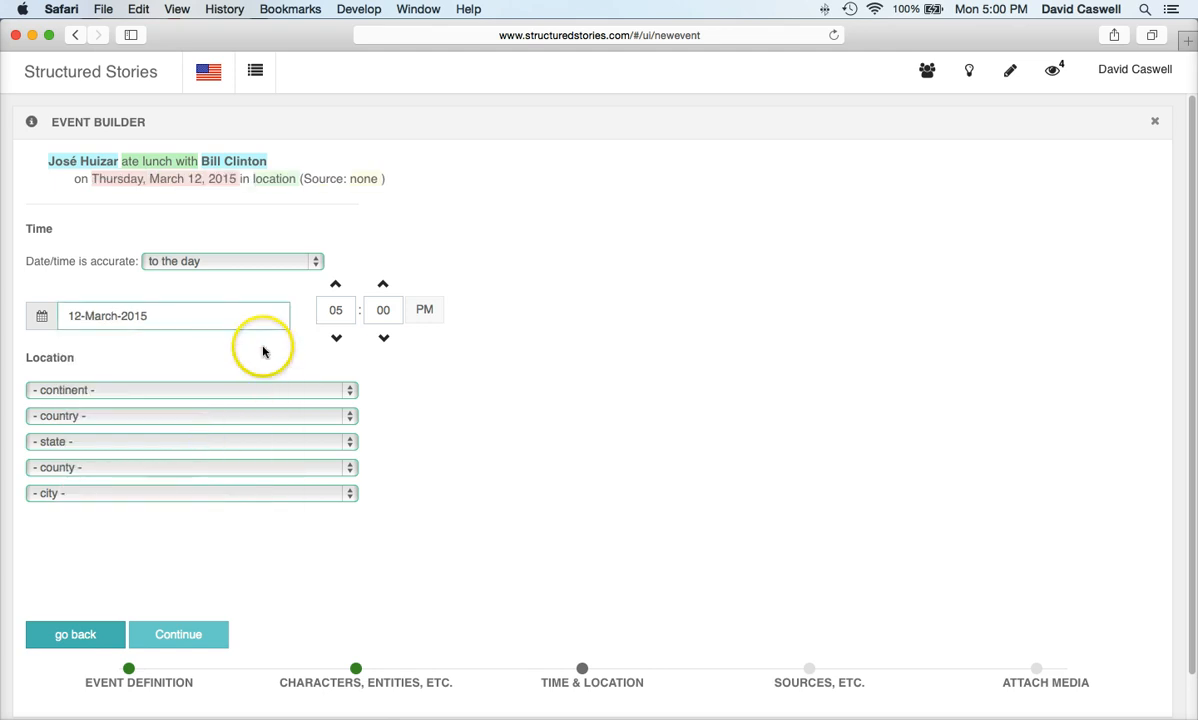
click(211, 319)
key(BackSpace)
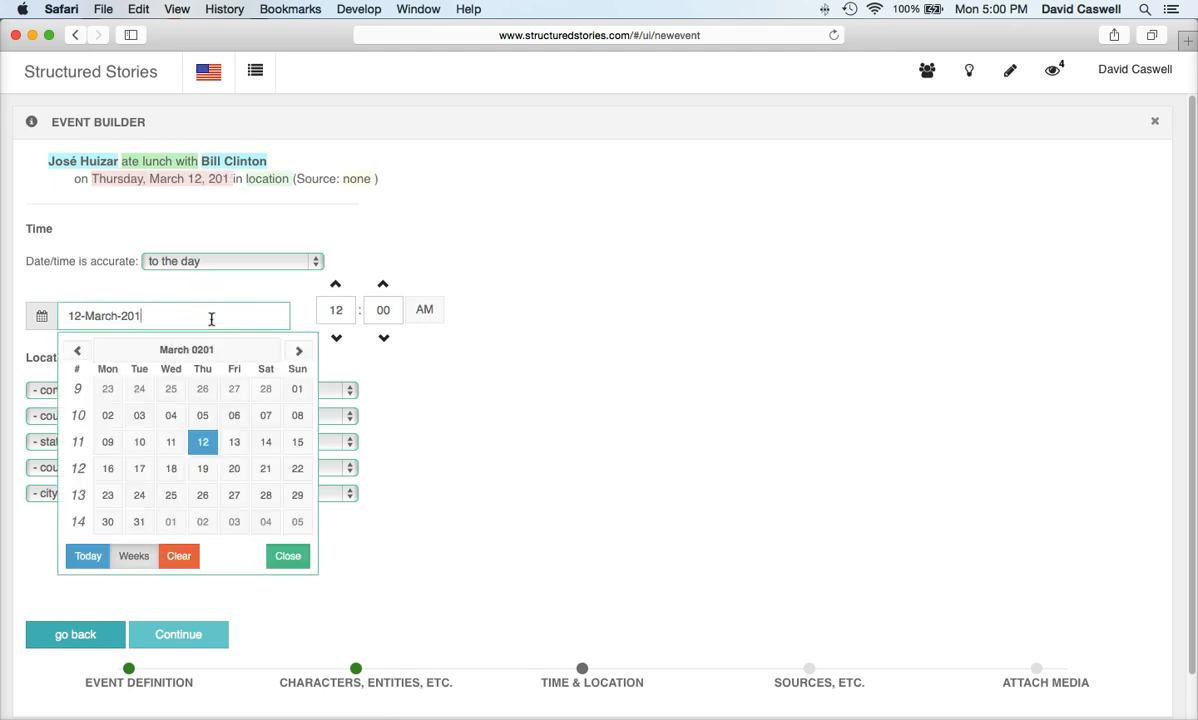
text(4)
click(422, 361)
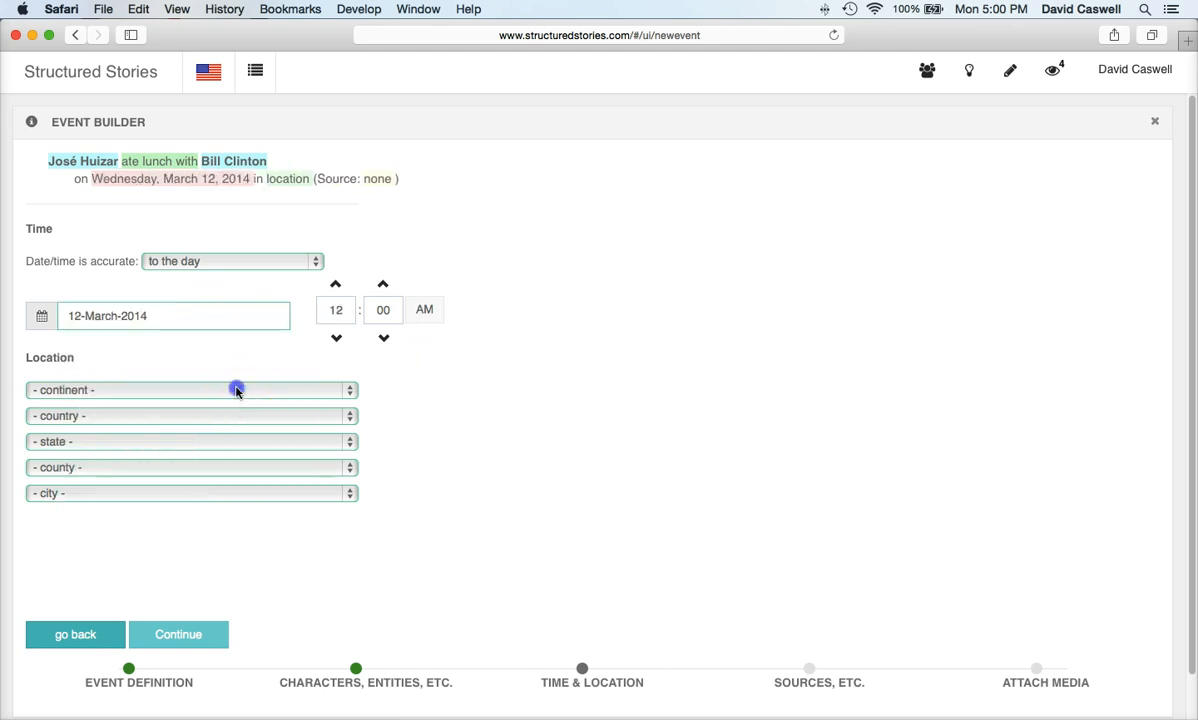
click(236, 390)
click(209, 471)
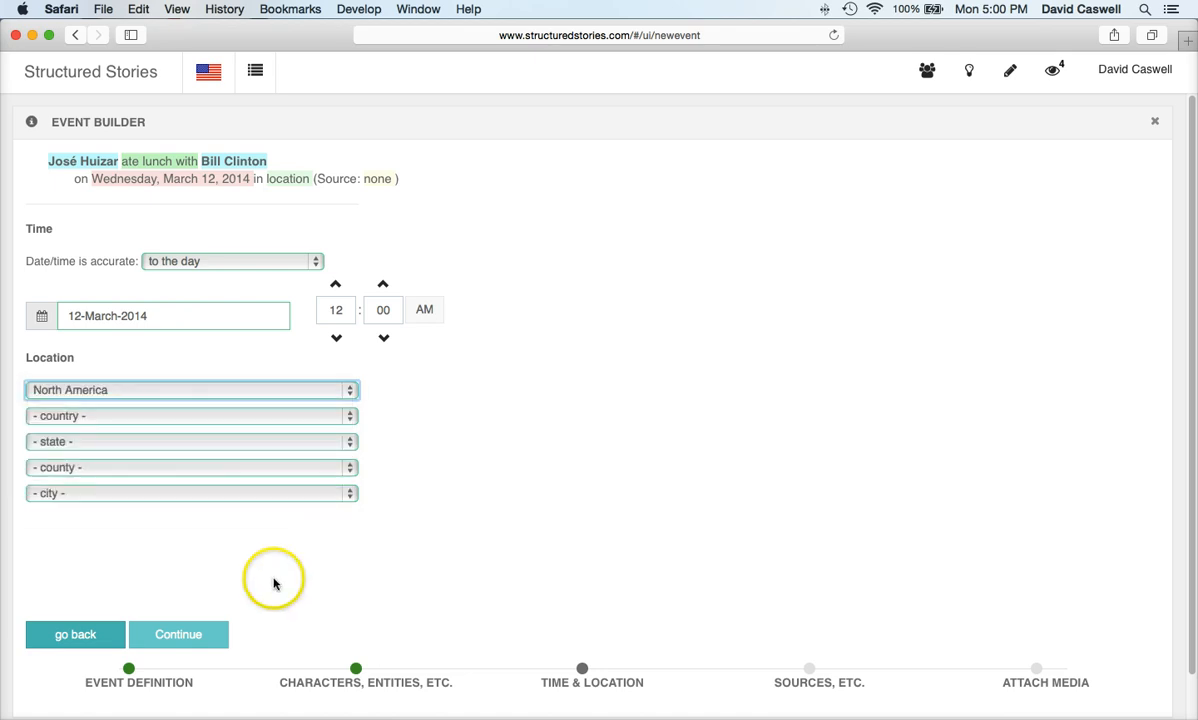
Step: Skip sources and media, copy the description into bullet and summary, and publish the lunch event
click(175, 635)
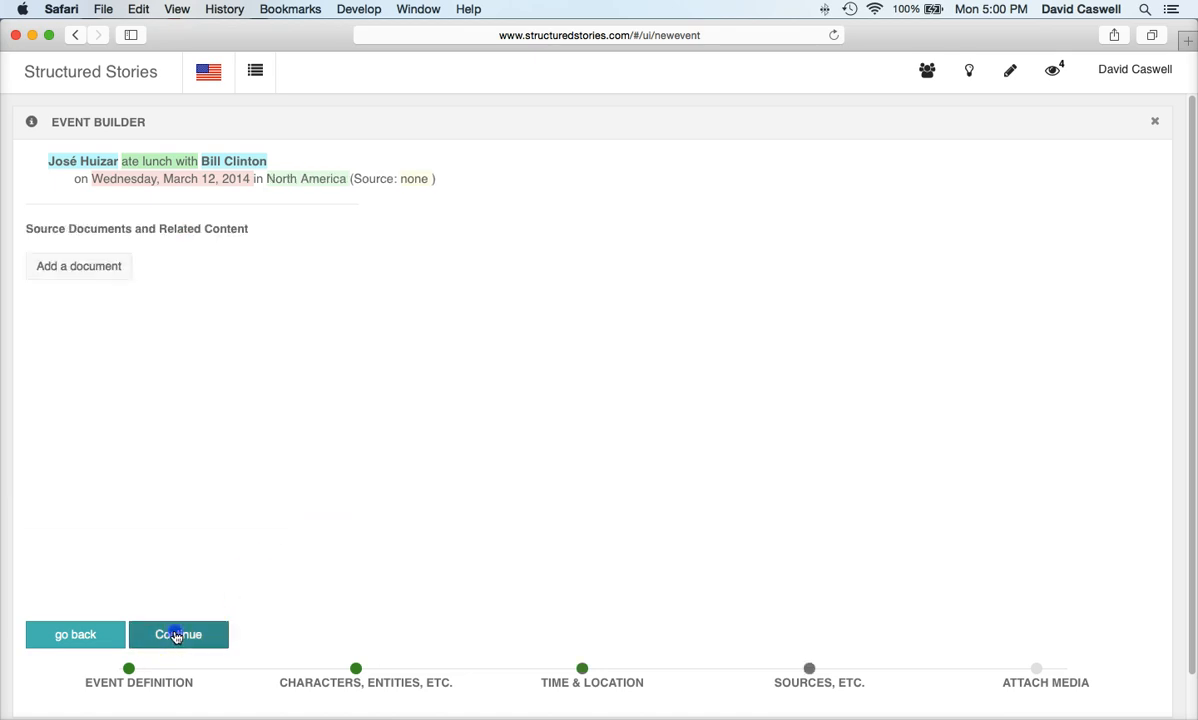
click(175, 635)
click(864, 229)
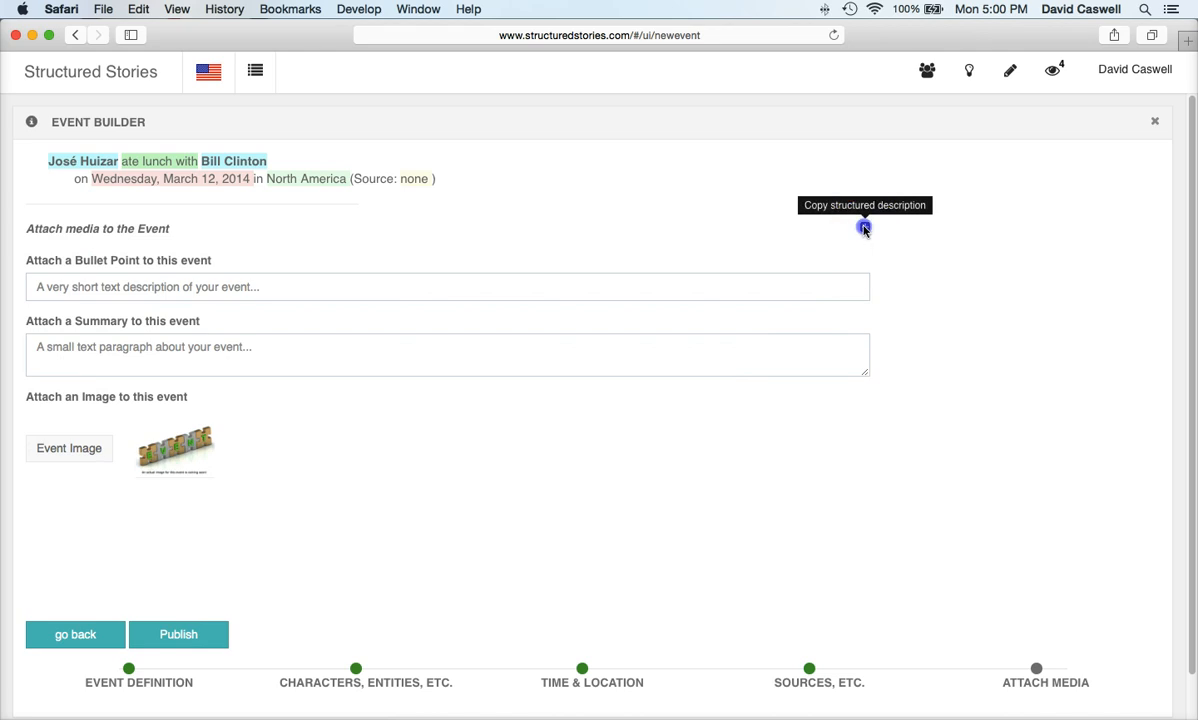
click(182, 636)
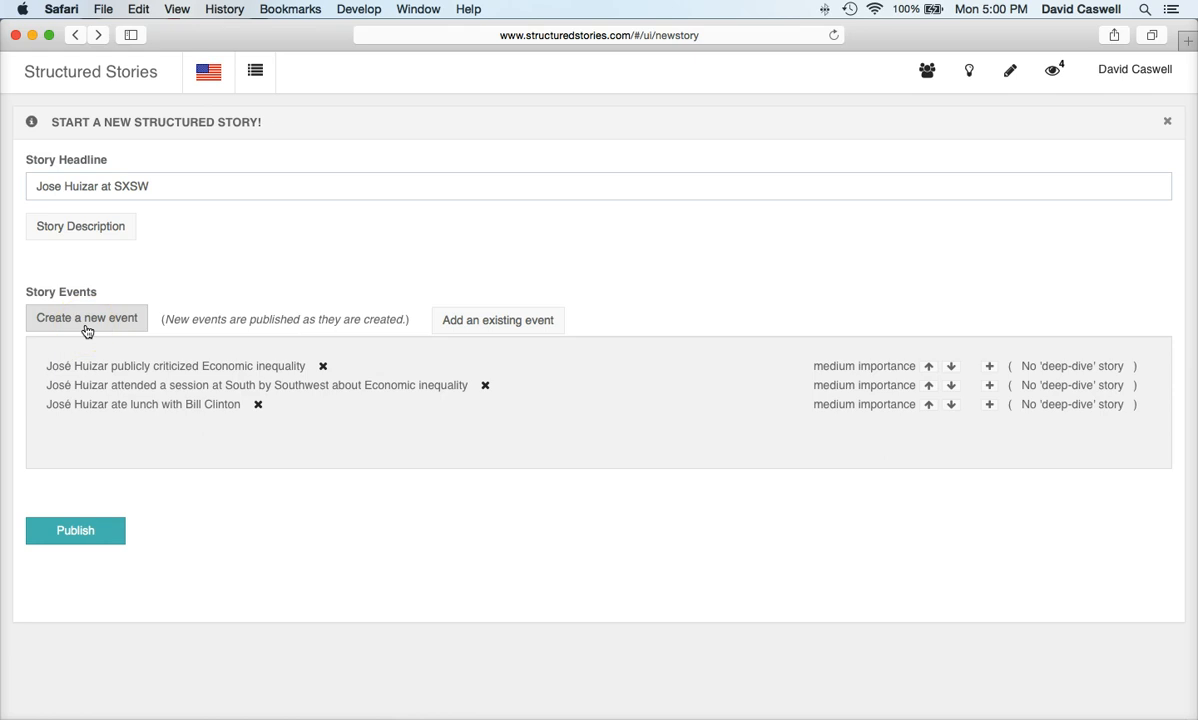
Step: Create a fourth 'meet' event defined as A_Character_Met_Formally_With_A_Character_About_A_Topic
click(87, 331)
click(291, 266)
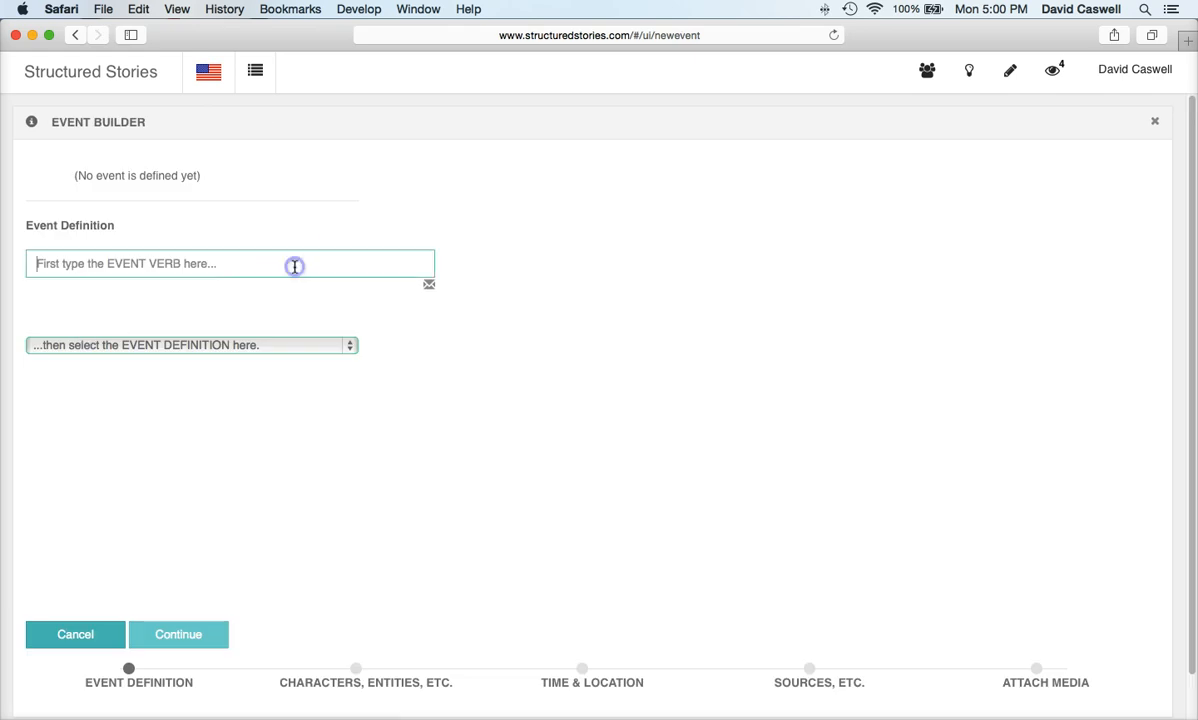
text(meet)
click(120, 296)
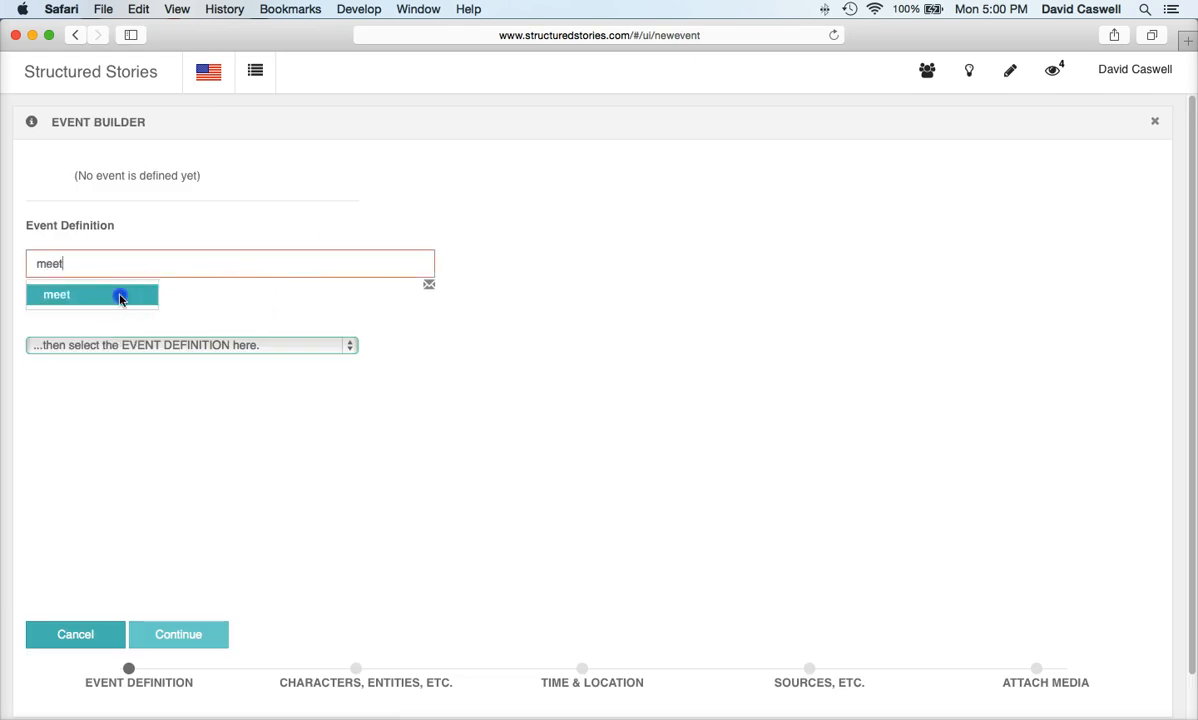
click(150, 347)
click(150, 347)
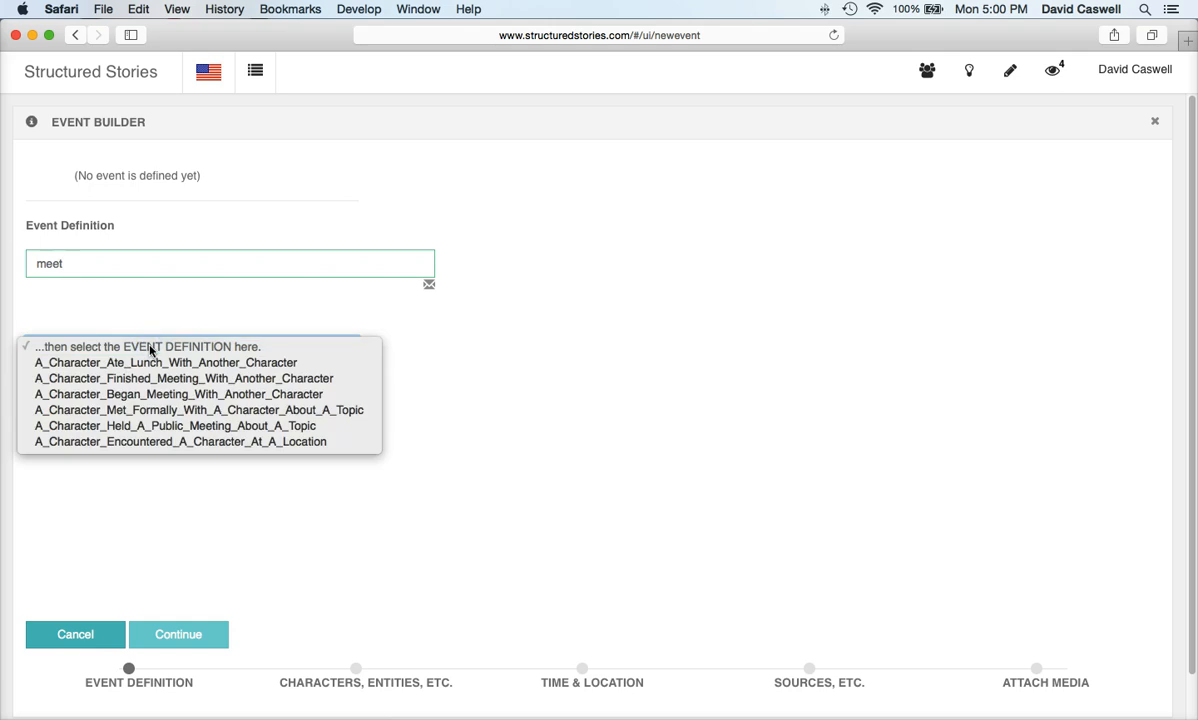
click(140, 414)
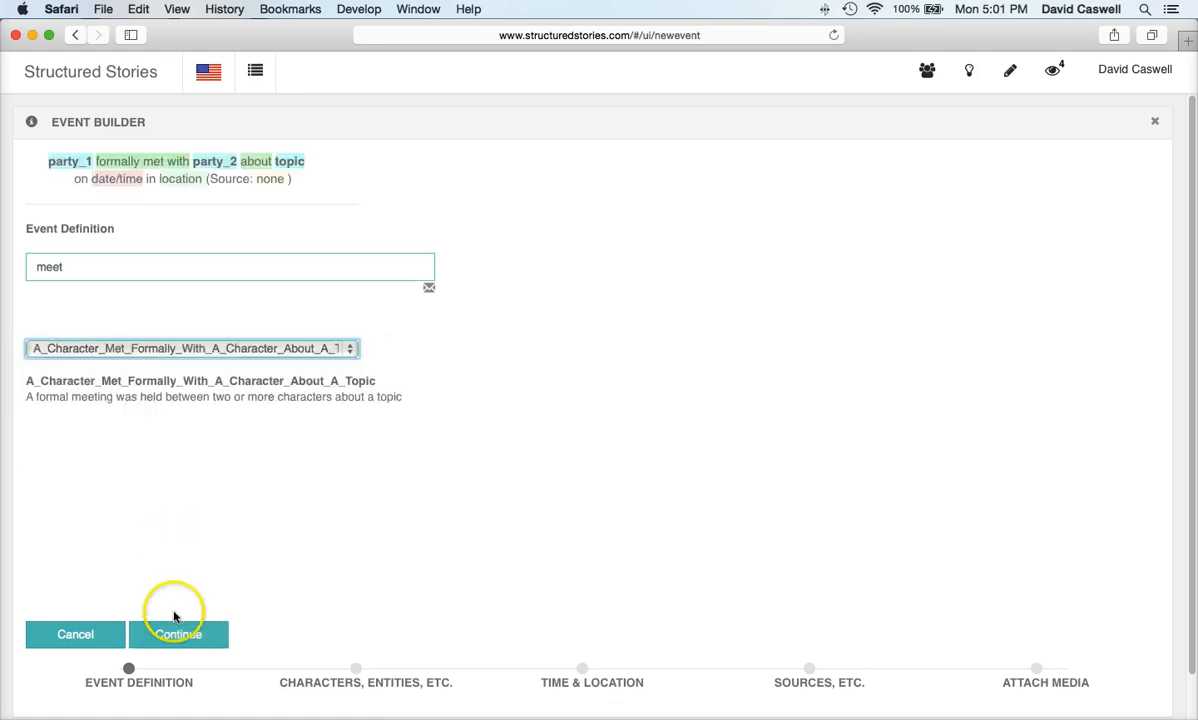
click(180, 636)
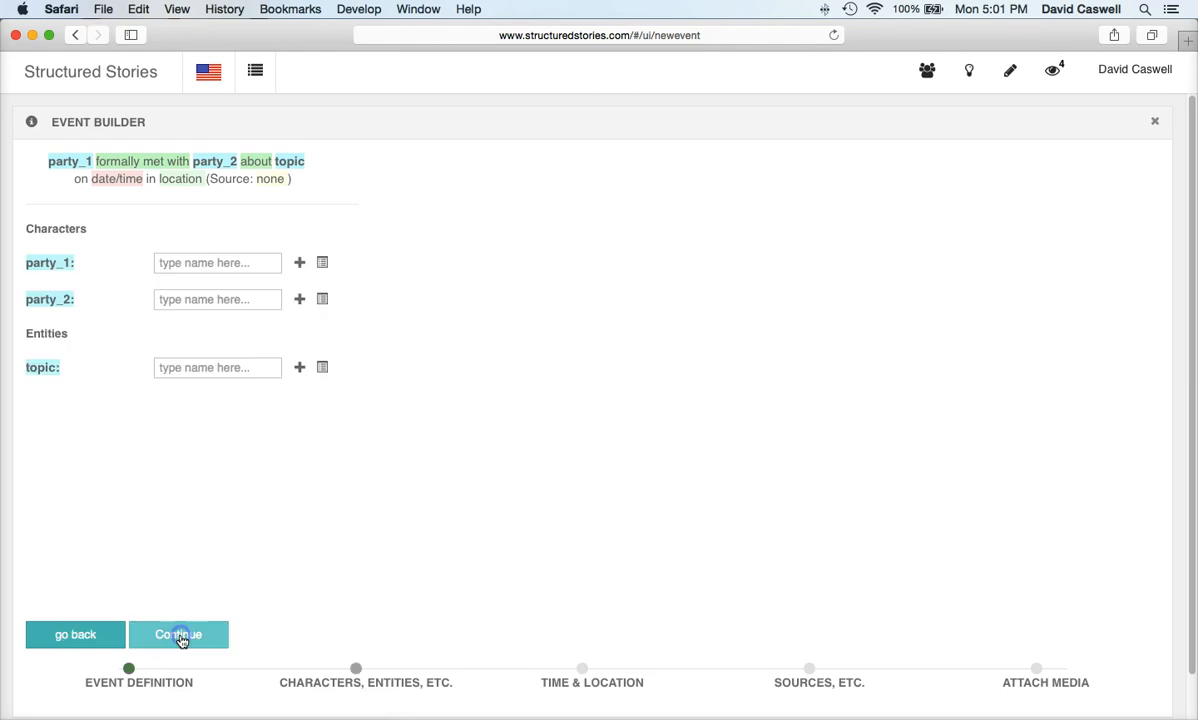
Step: Make José Huizar party_1 and add a new character with a Facebook profile as party_2
click(322, 262)
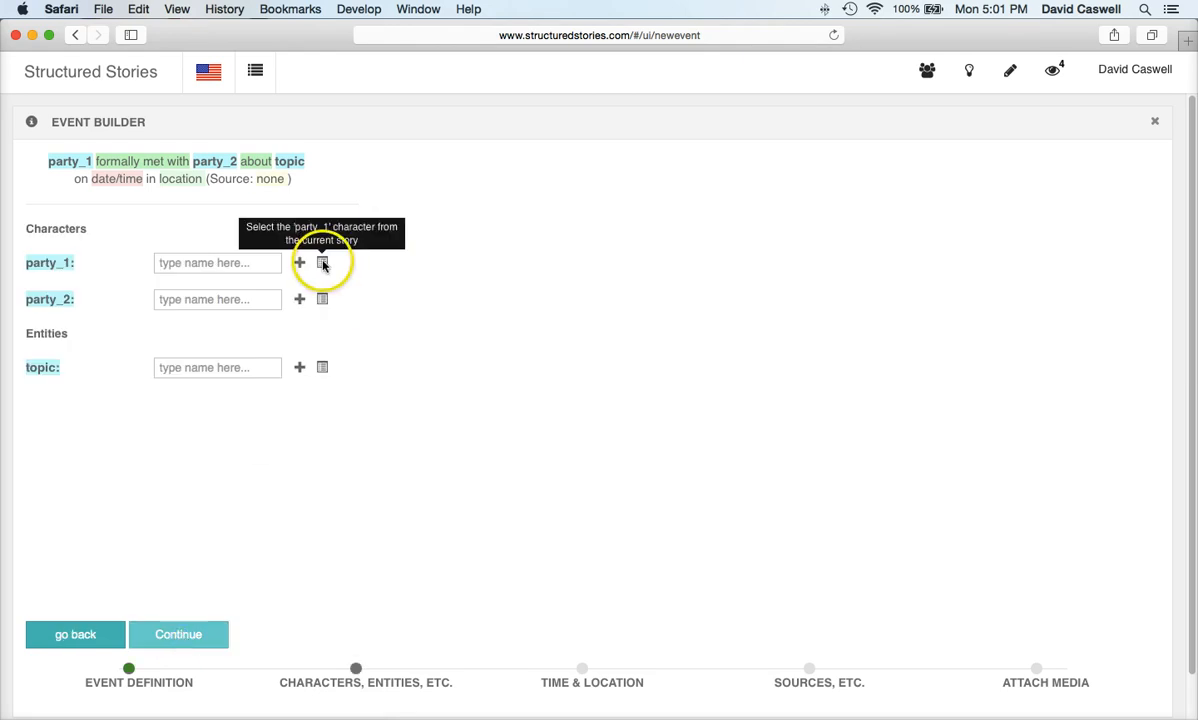
click(322, 262)
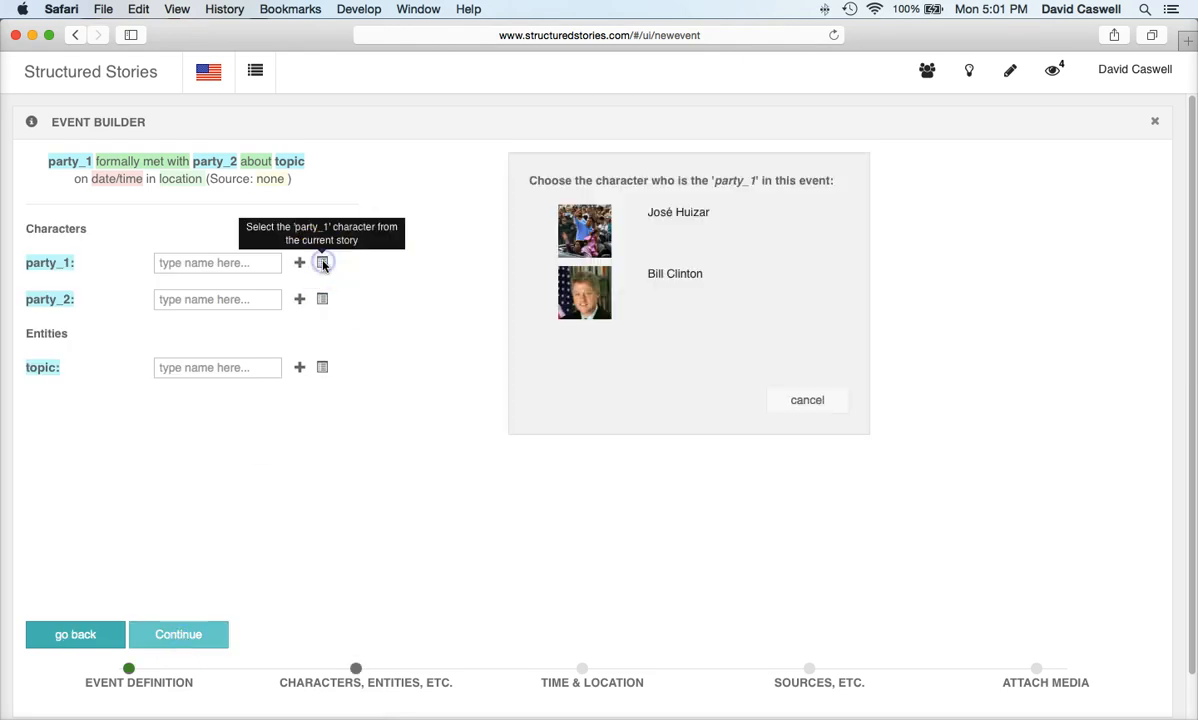
click(678, 213)
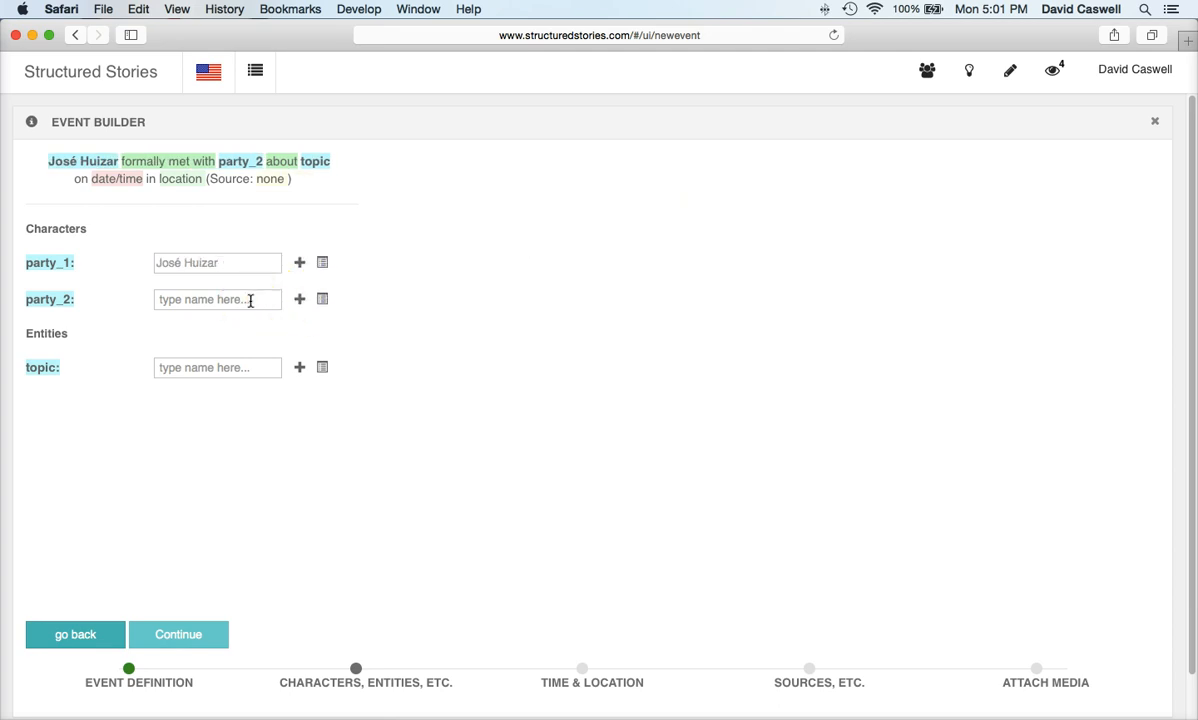
click(300, 300)
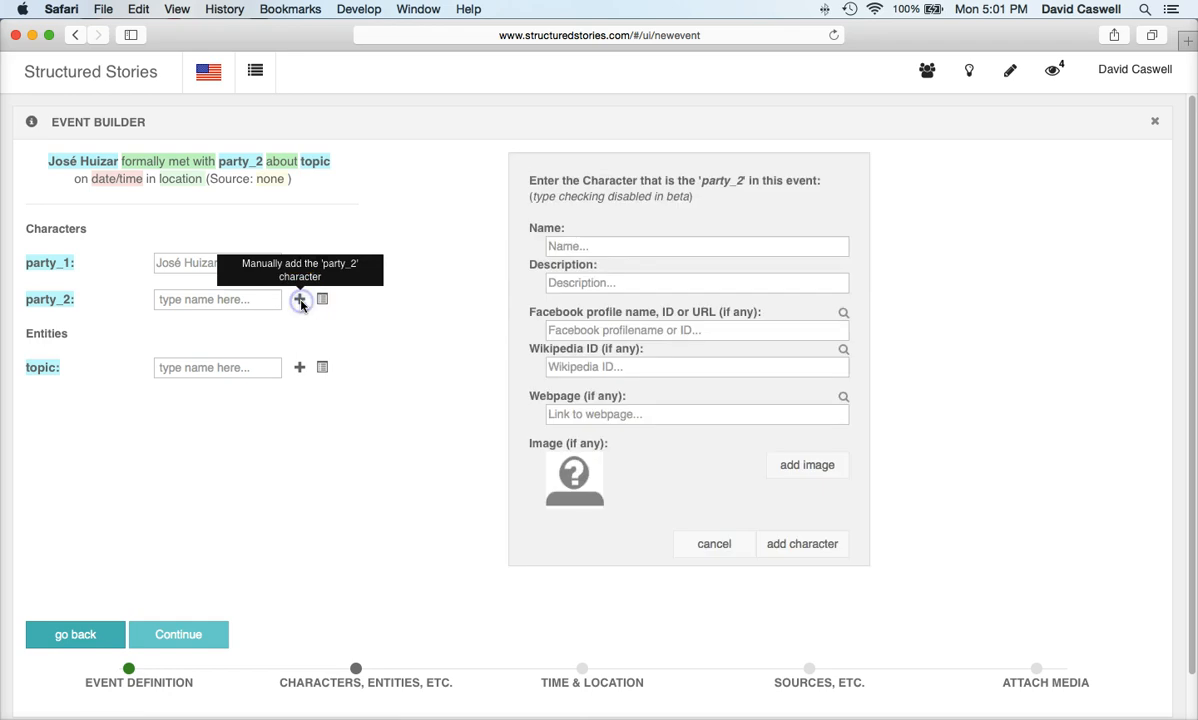
click(571, 331)
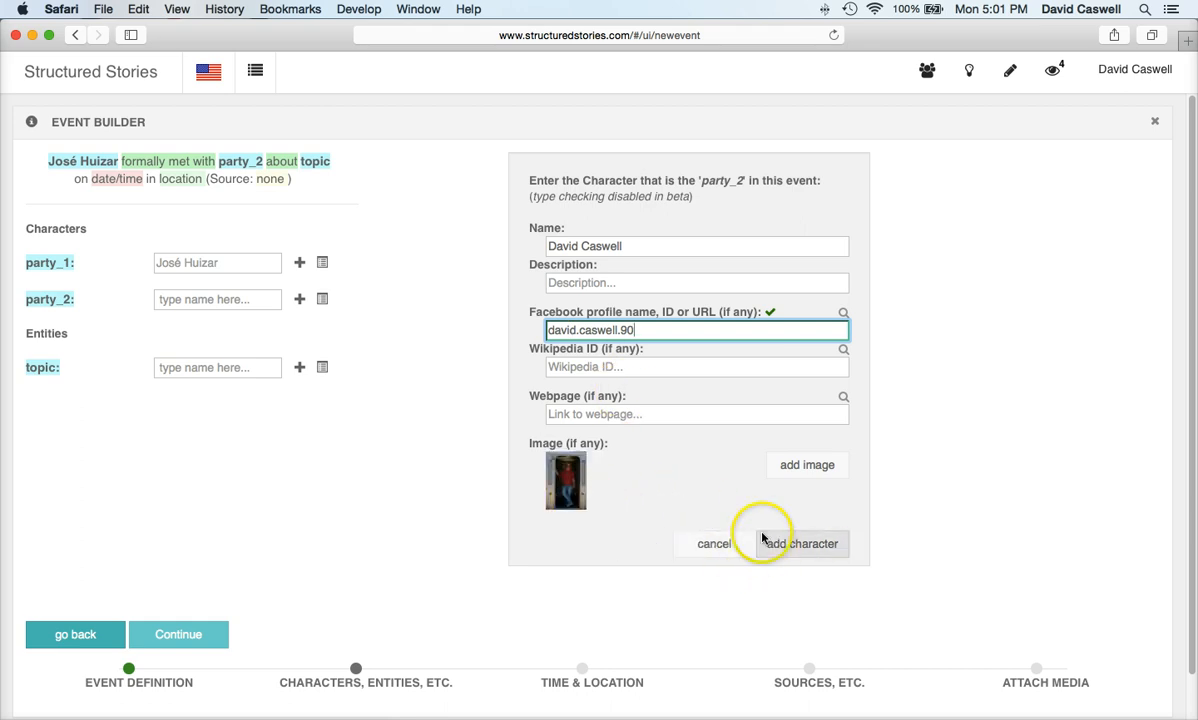
click(808, 545)
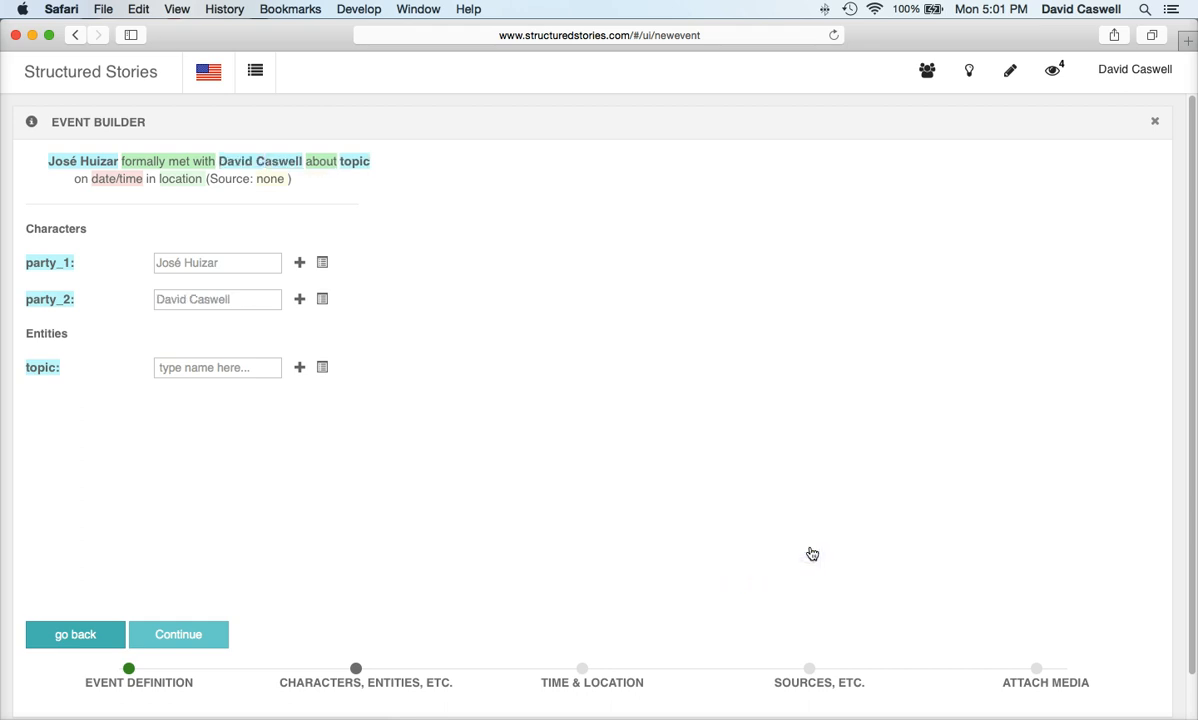
Step: Set the meeting's topic to Economic inequality
click(322, 368)
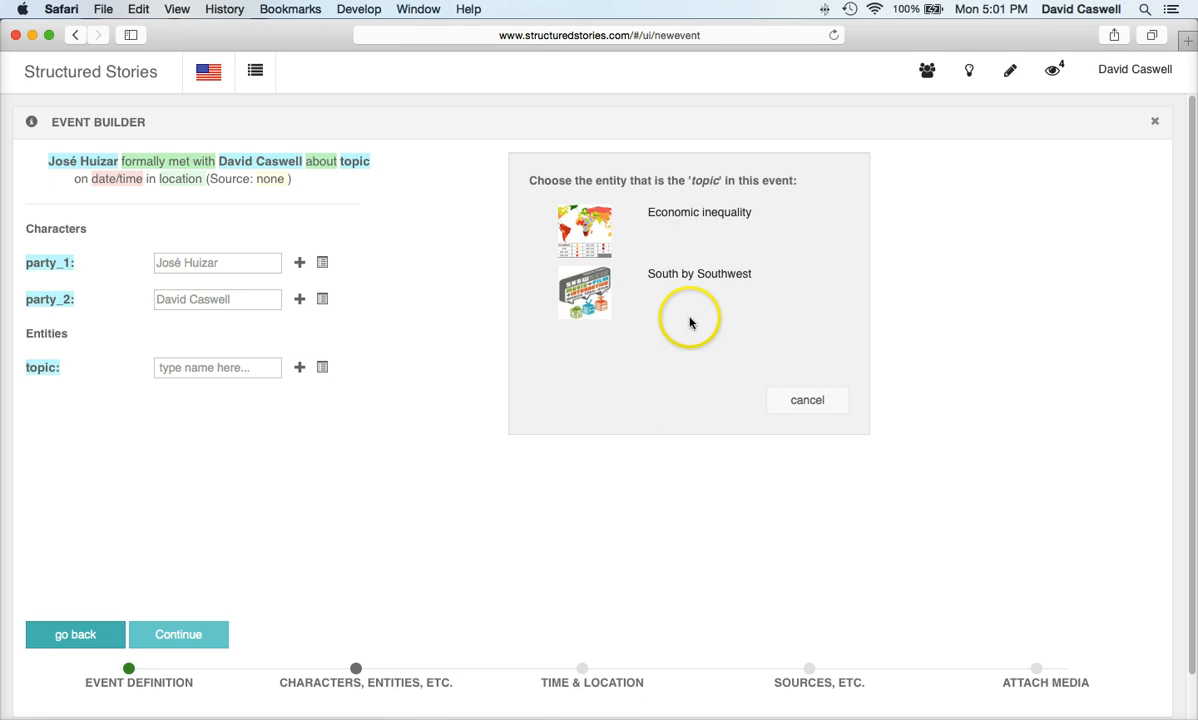
click(690, 213)
click(166, 637)
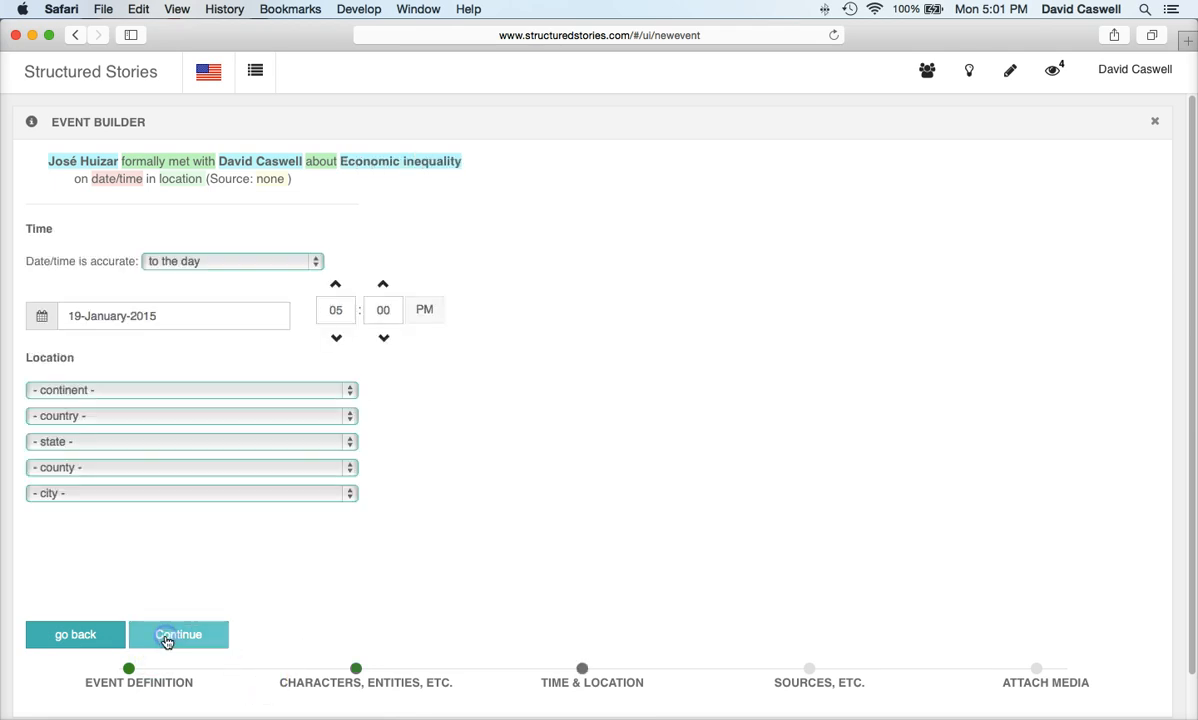
Step: Set the meeting's date to 12 March 2014
click(210, 307)
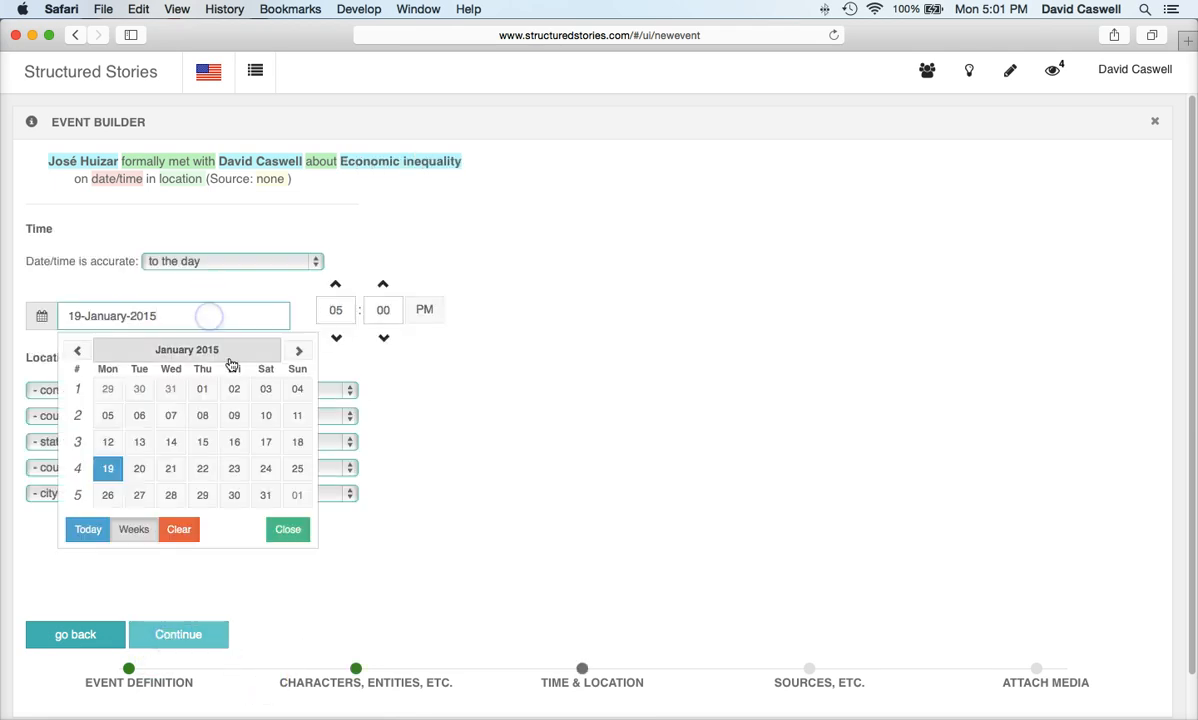
click(298, 353)
click(298, 353)
click(206, 443)
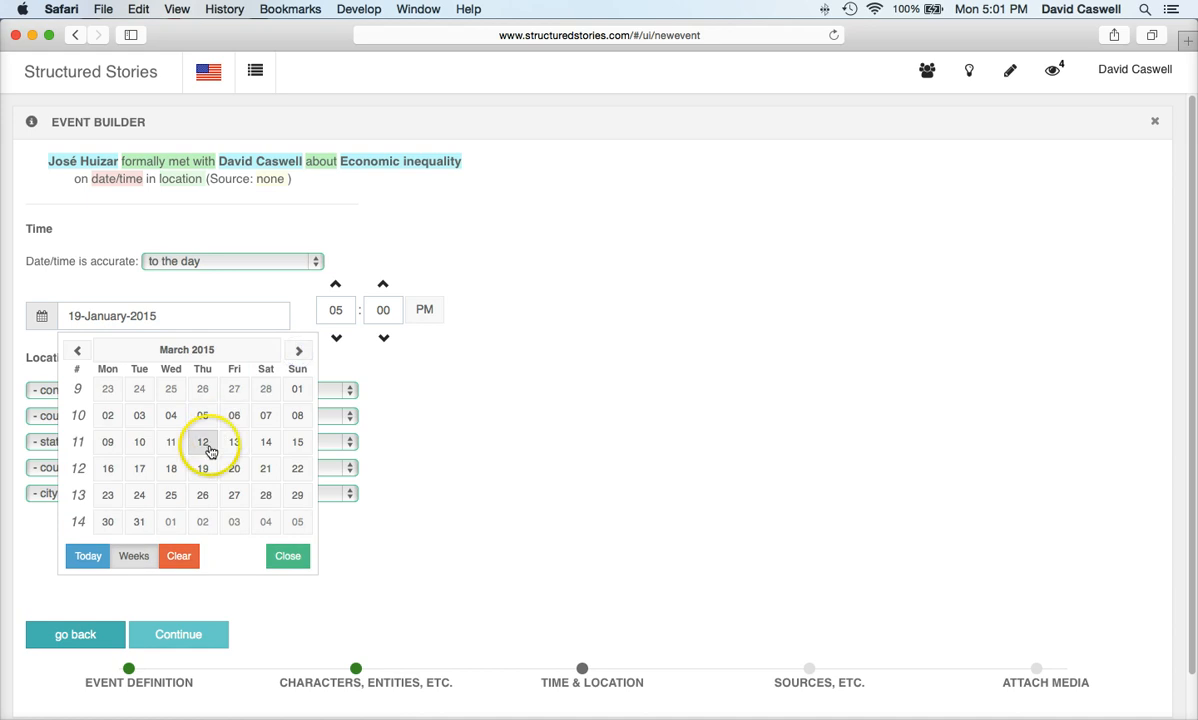
click(198, 317)
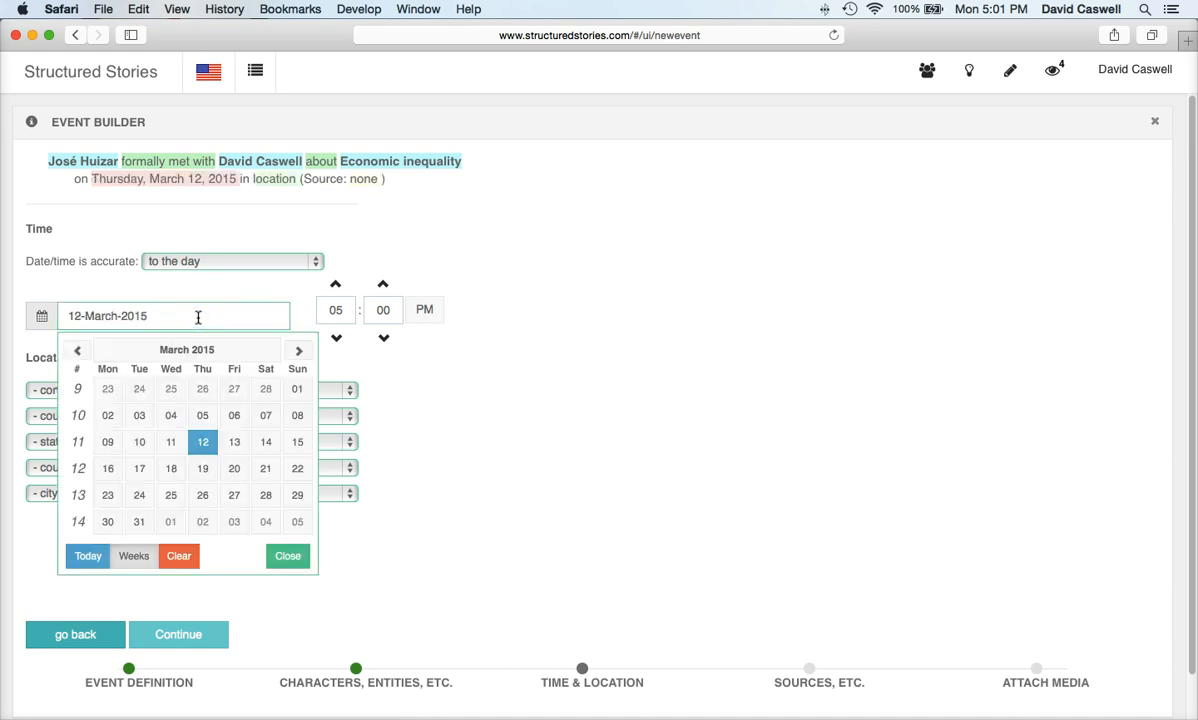
key(BackSpace)
text(4)
click(288, 556)
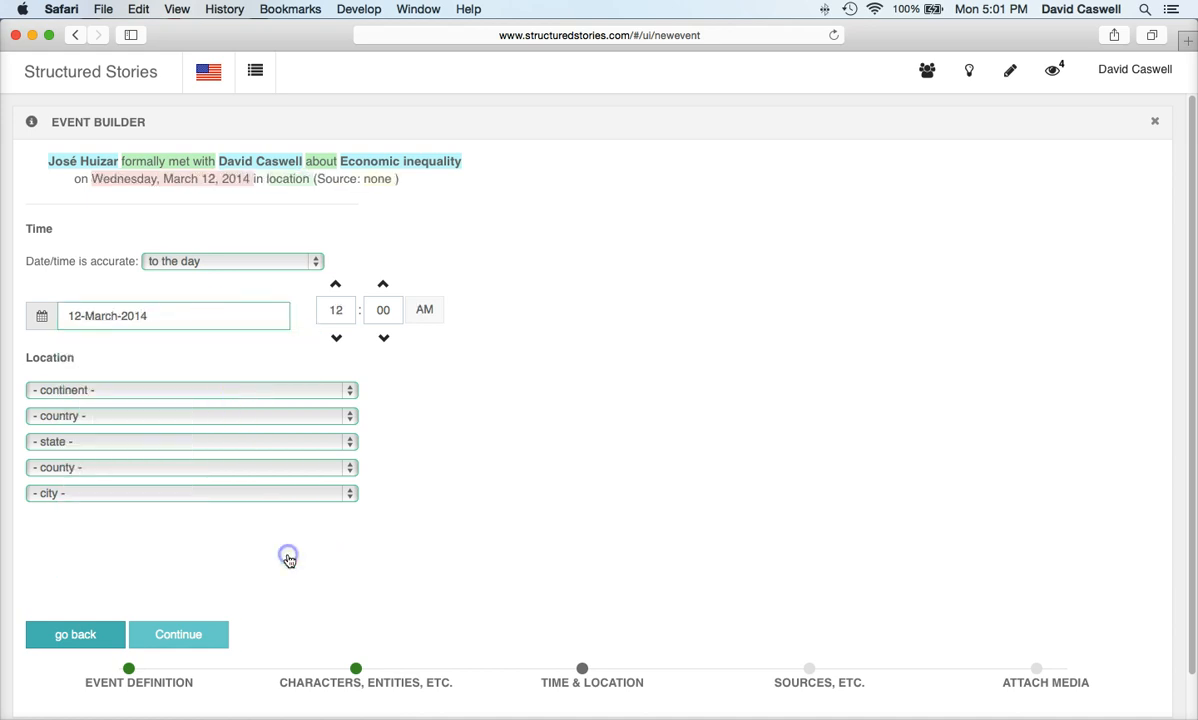
Step: Set the meeting's continent to North America, keeping date accuracy at the day
click(246, 392)
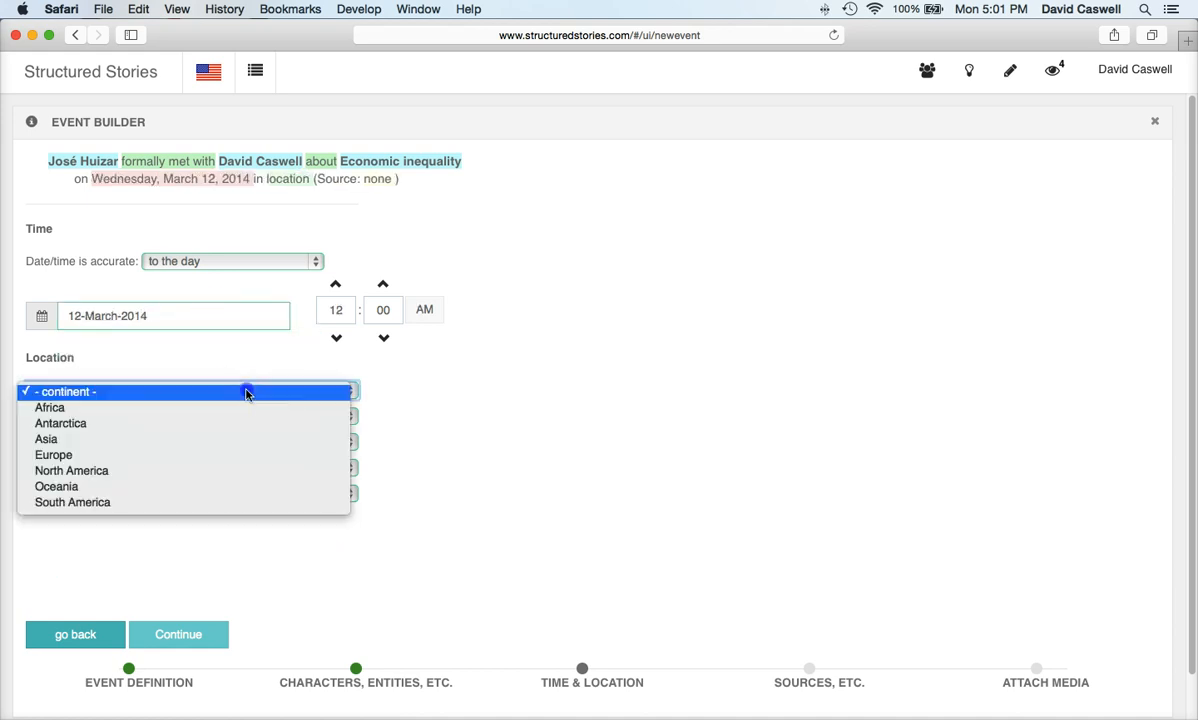
click(220, 479)
click(308, 261)
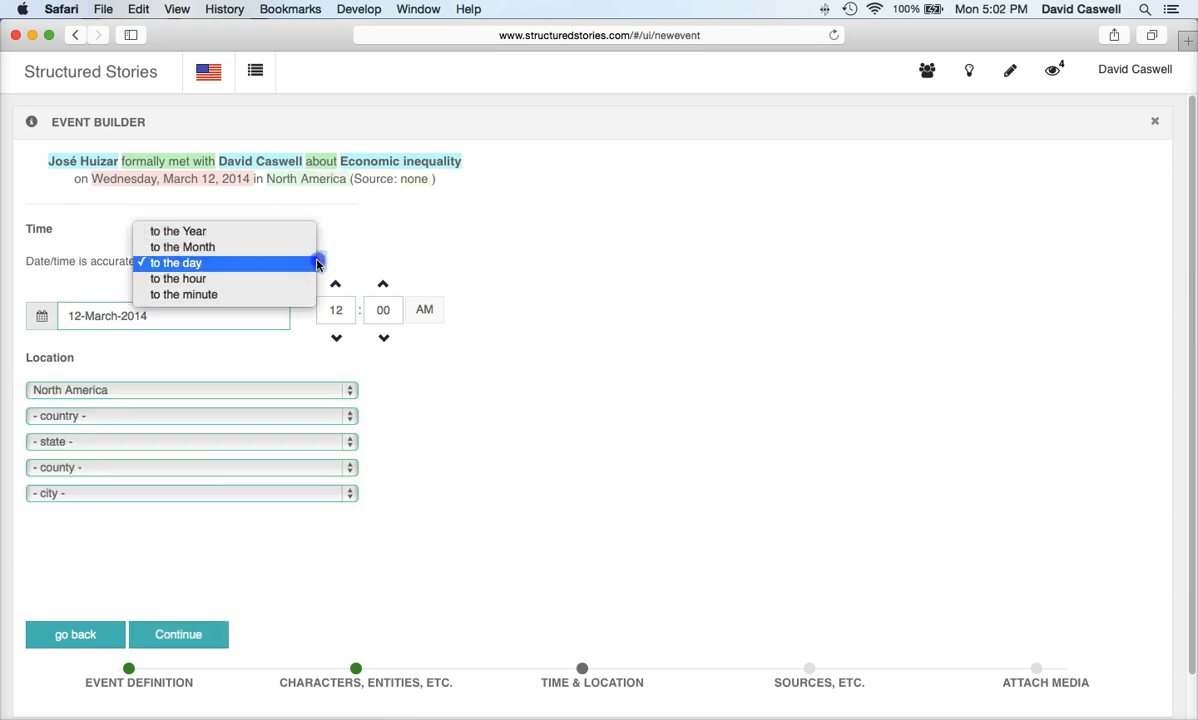
click(259, 248)
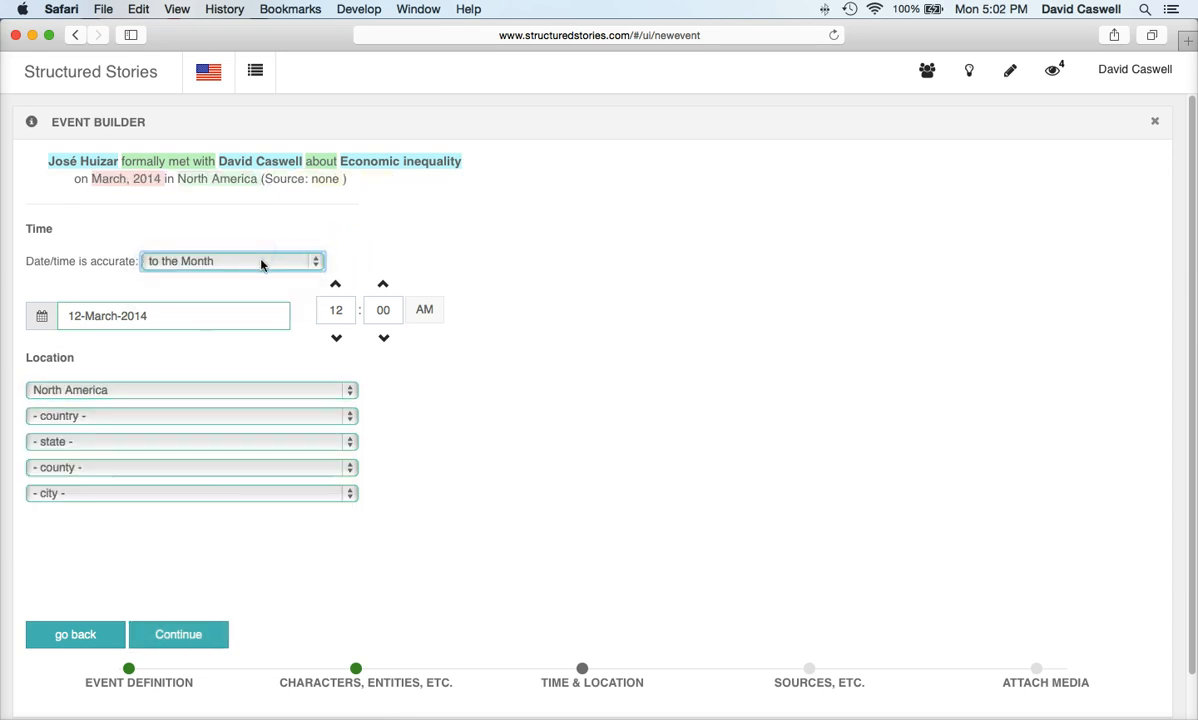
click(260, 261)
click(250, 279)
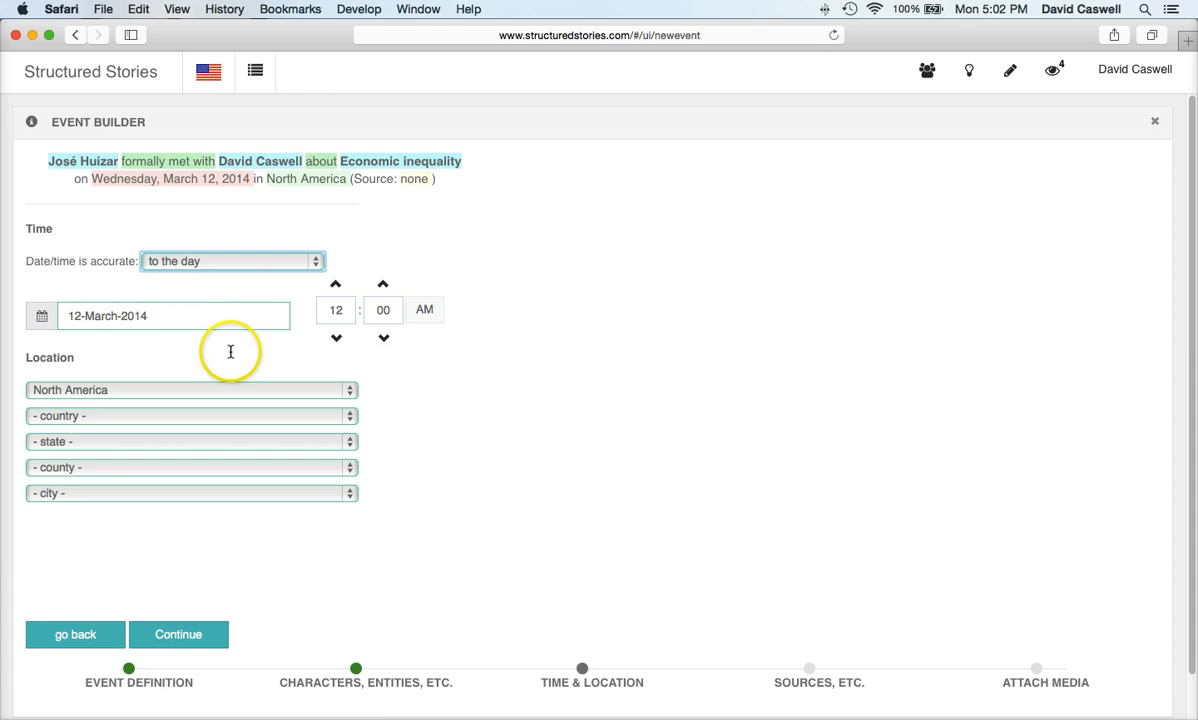
Step: Copy the meeting's description into bullet and summary and publish the event
click(181, 628)
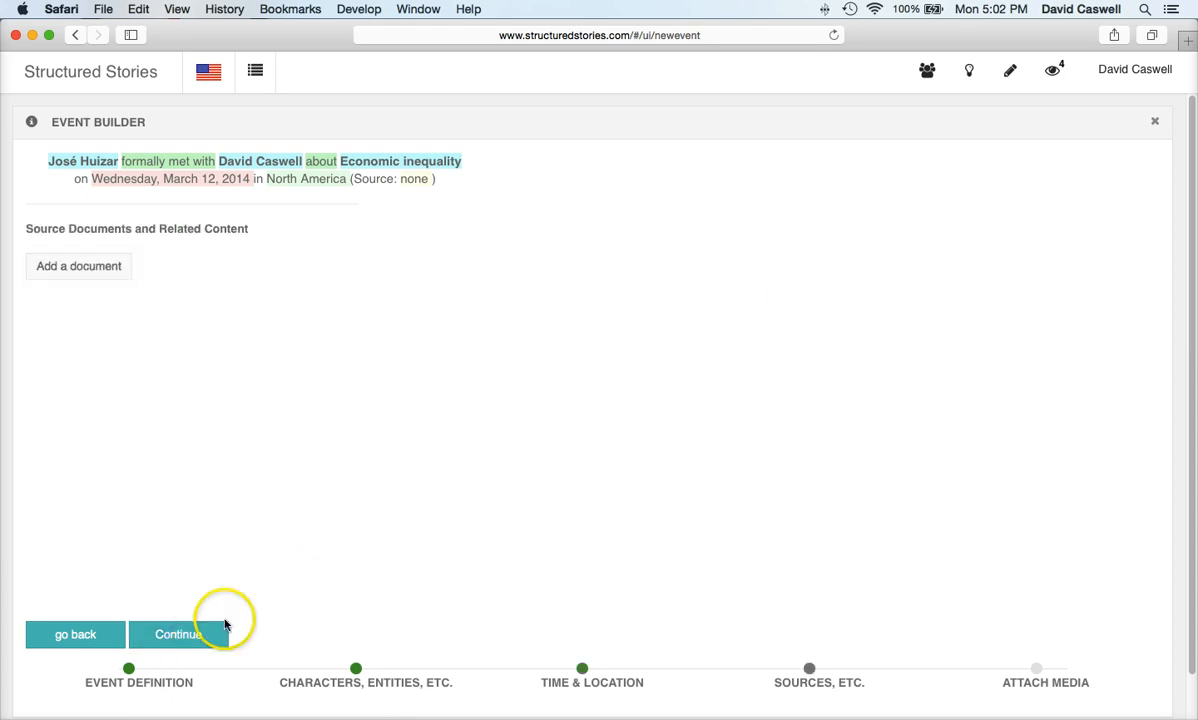
click(190, 638)
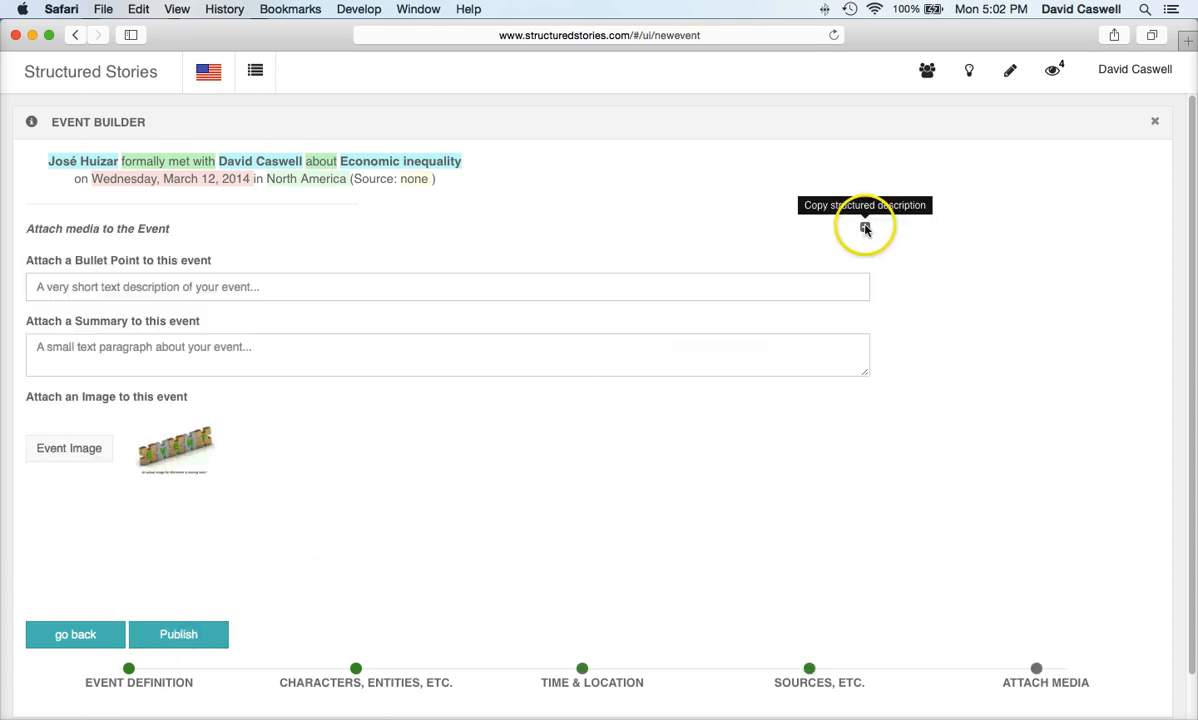
click(865, 228)
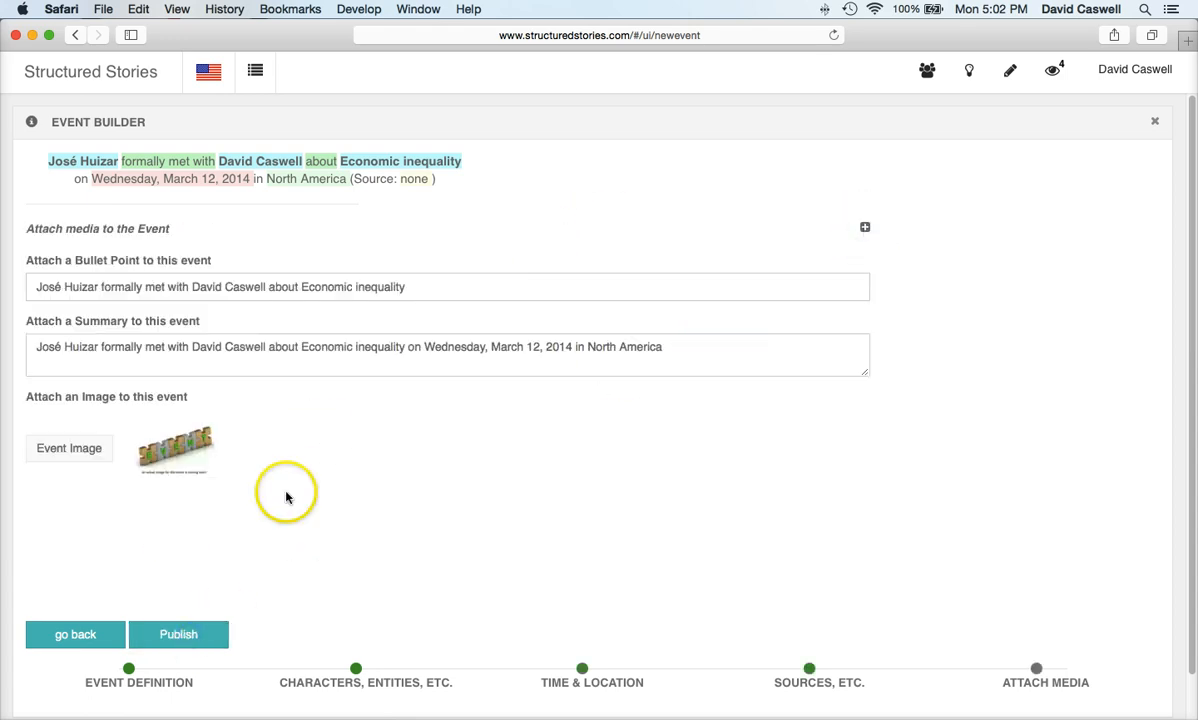
click(175, 636)
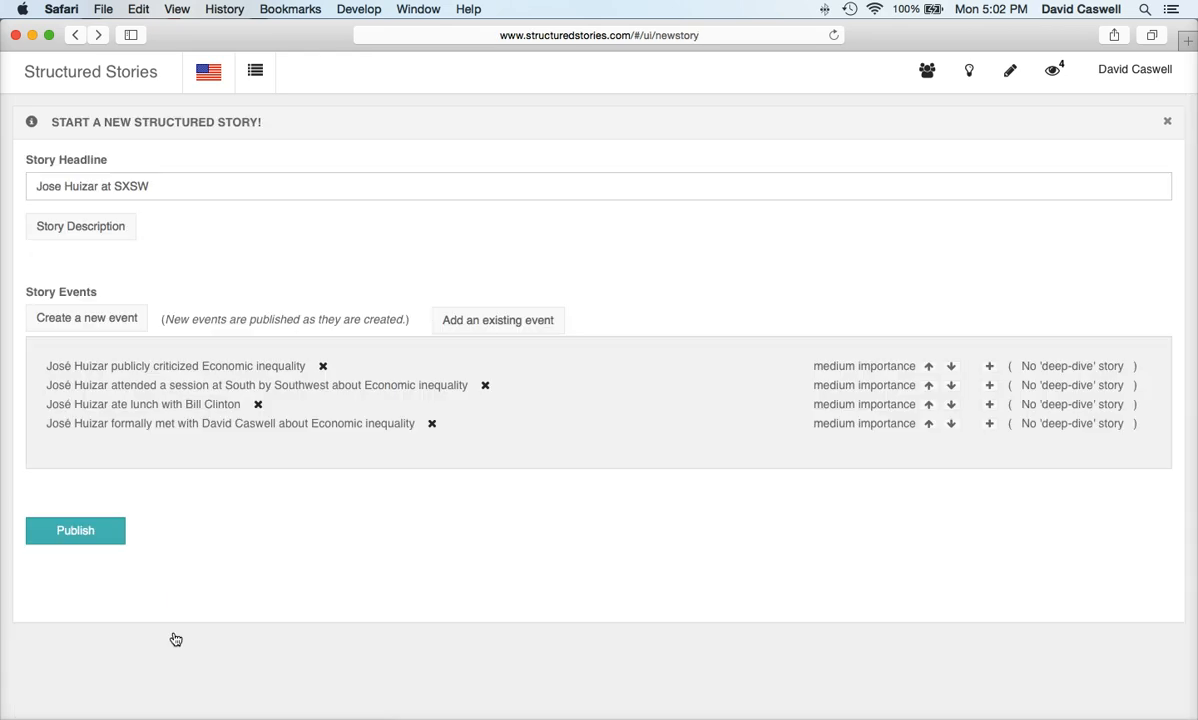
Step: Raise the lunch and criticism events to High importance and lower the meeting to Low
click(928, 405)
click(950, 424)
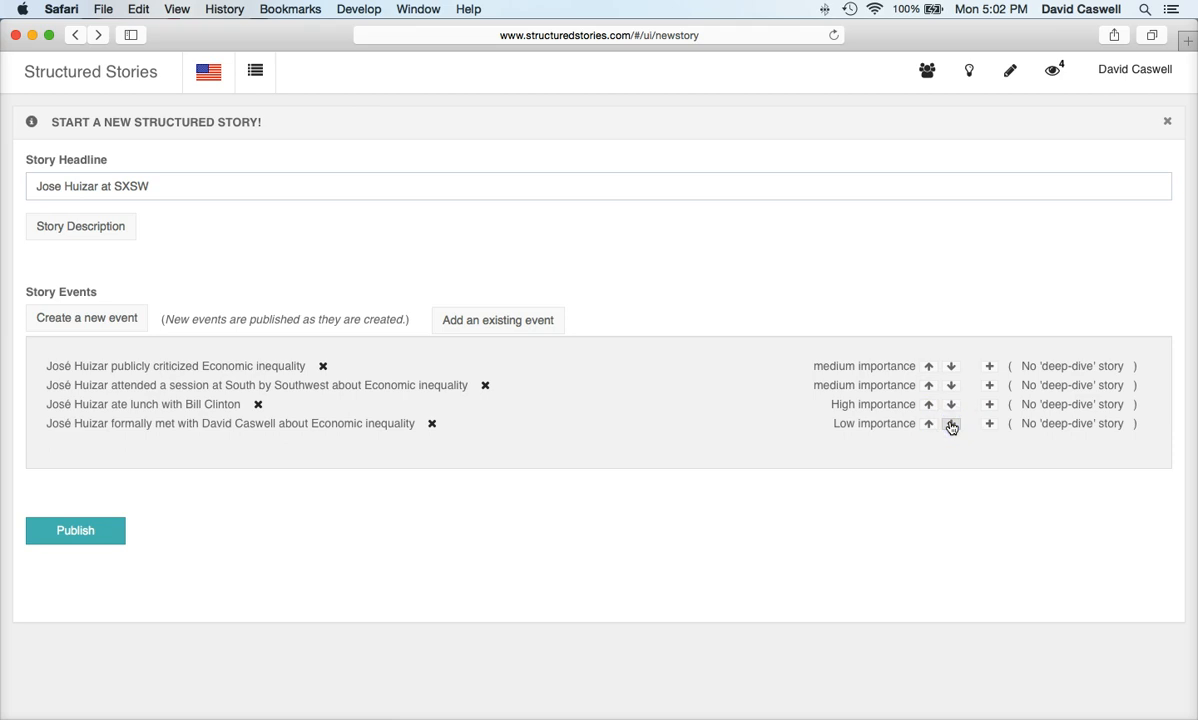
click(929, 367)
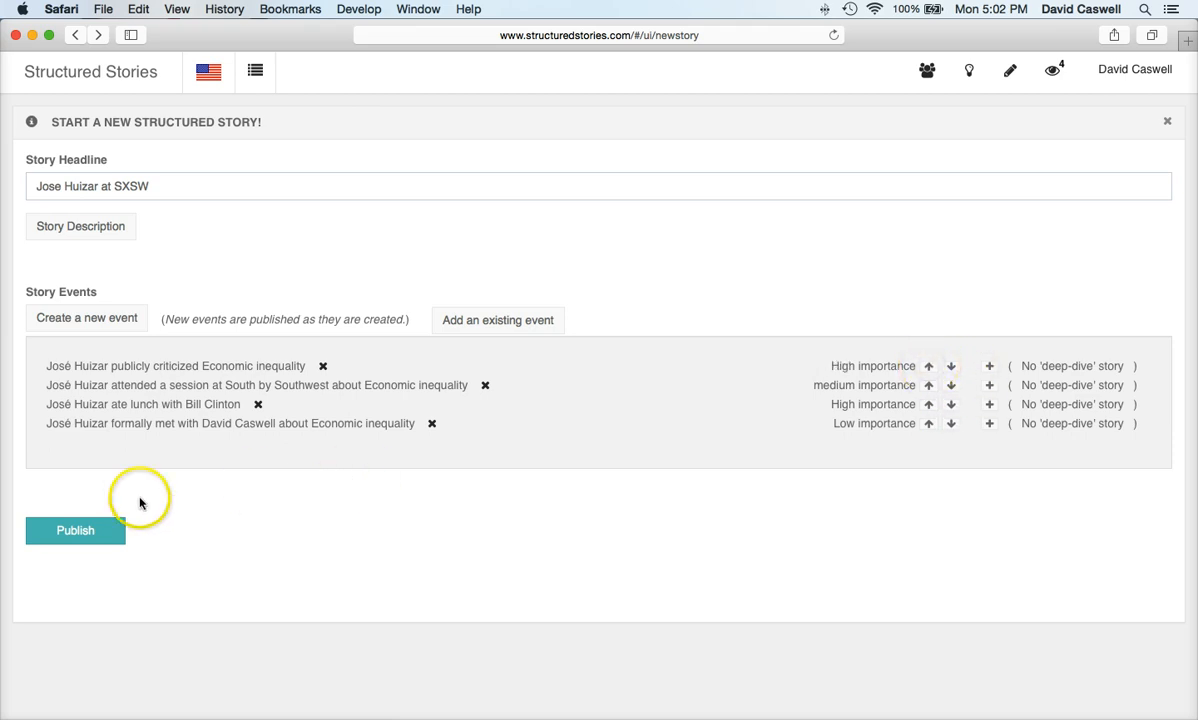
Step: Publish the story, dismiss the confirmation, and go to the story directory
click(100, 531)
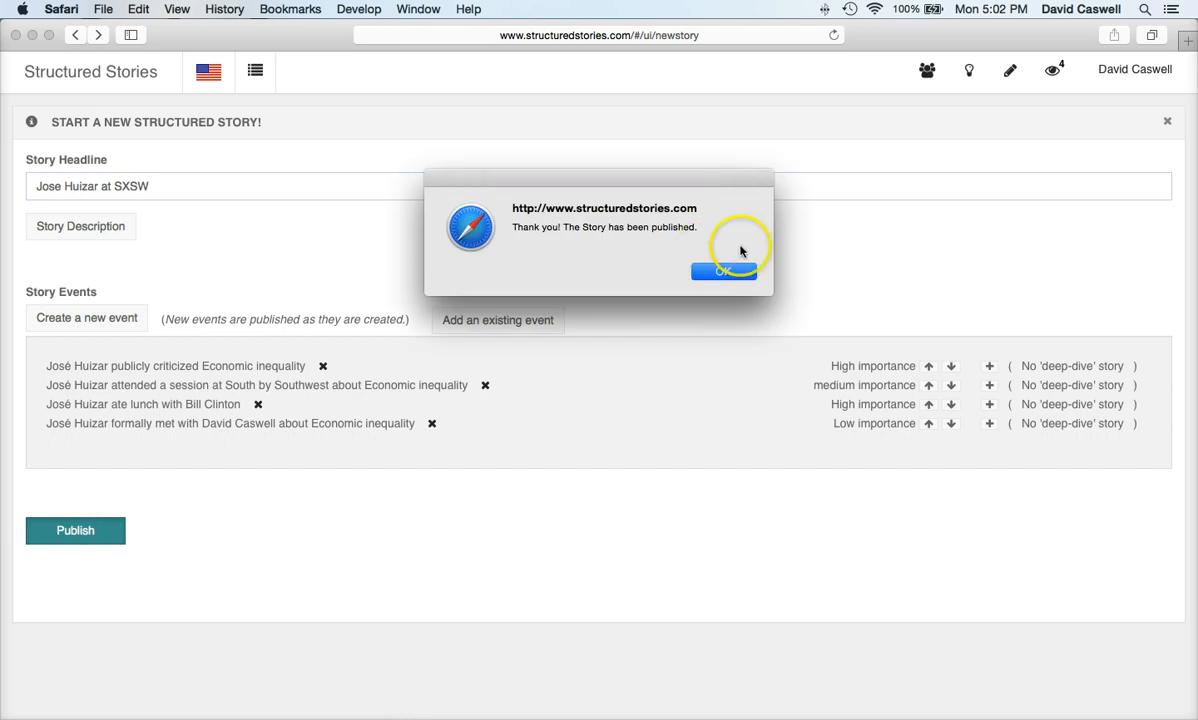
click(724, 272)
click(256, 72)
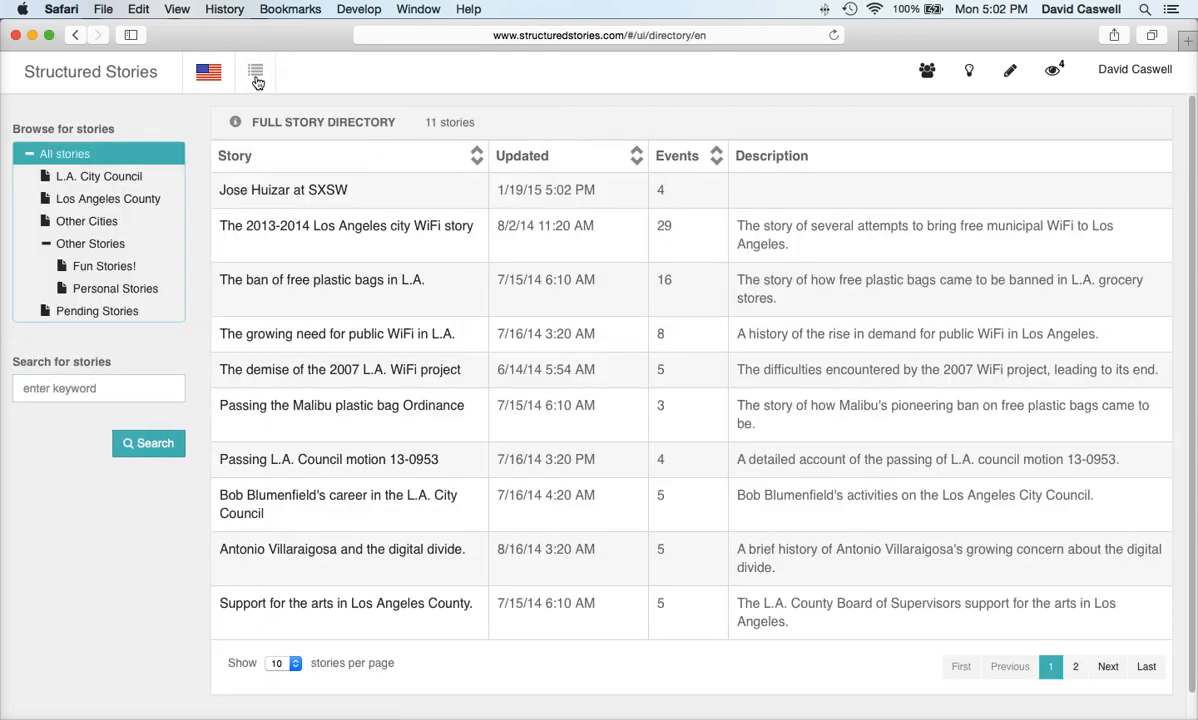
Step: Open the Jose Huizar at SXSW story and show it as a Structured Story at most detail
click(267, 196)
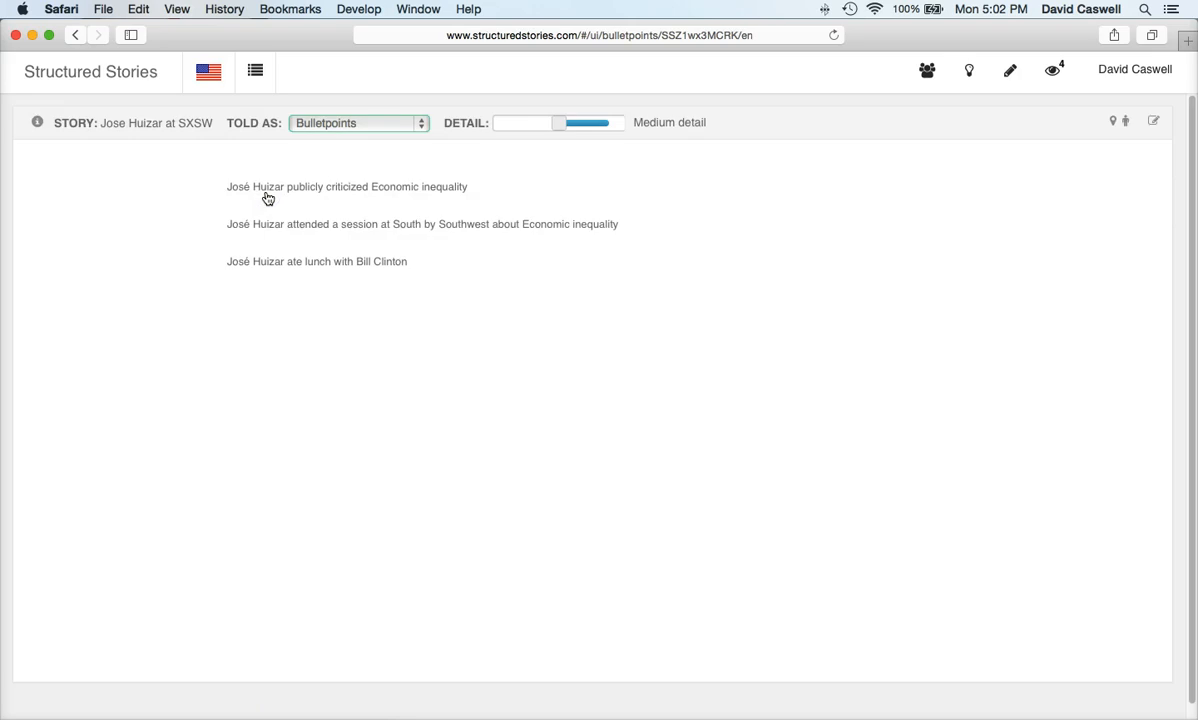
click(560, 136)
drag(561, 125, 494, 120)
click(415, 123)
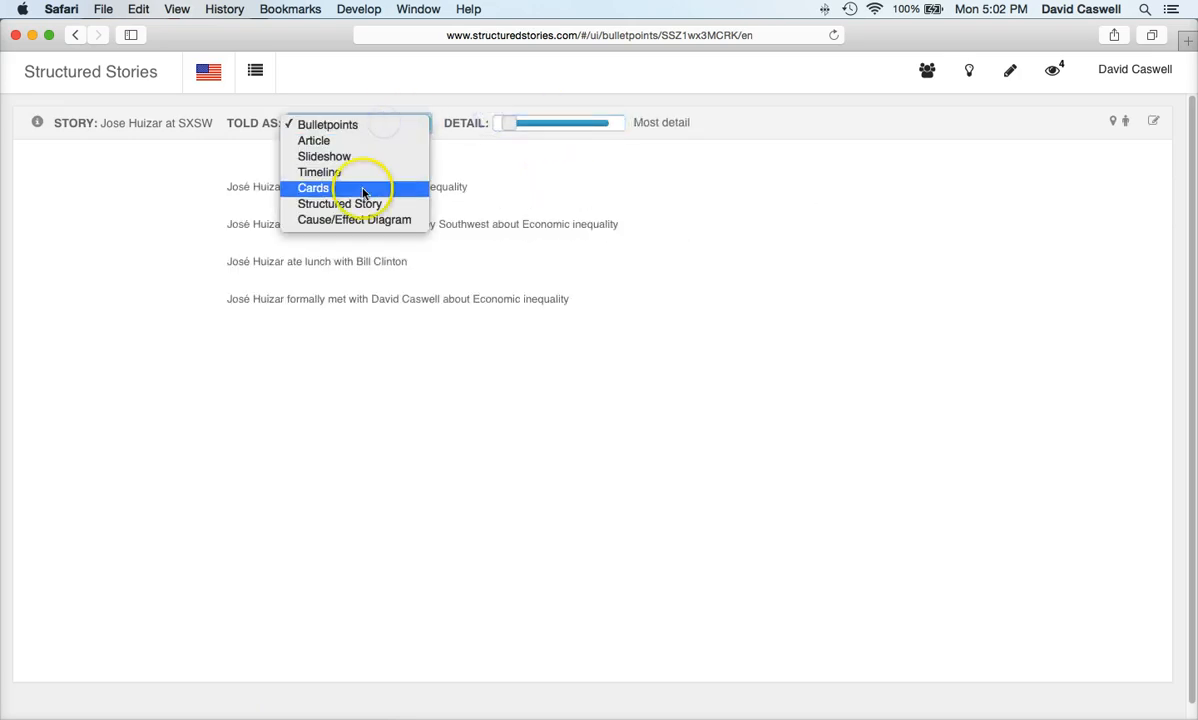
click(359, 204)
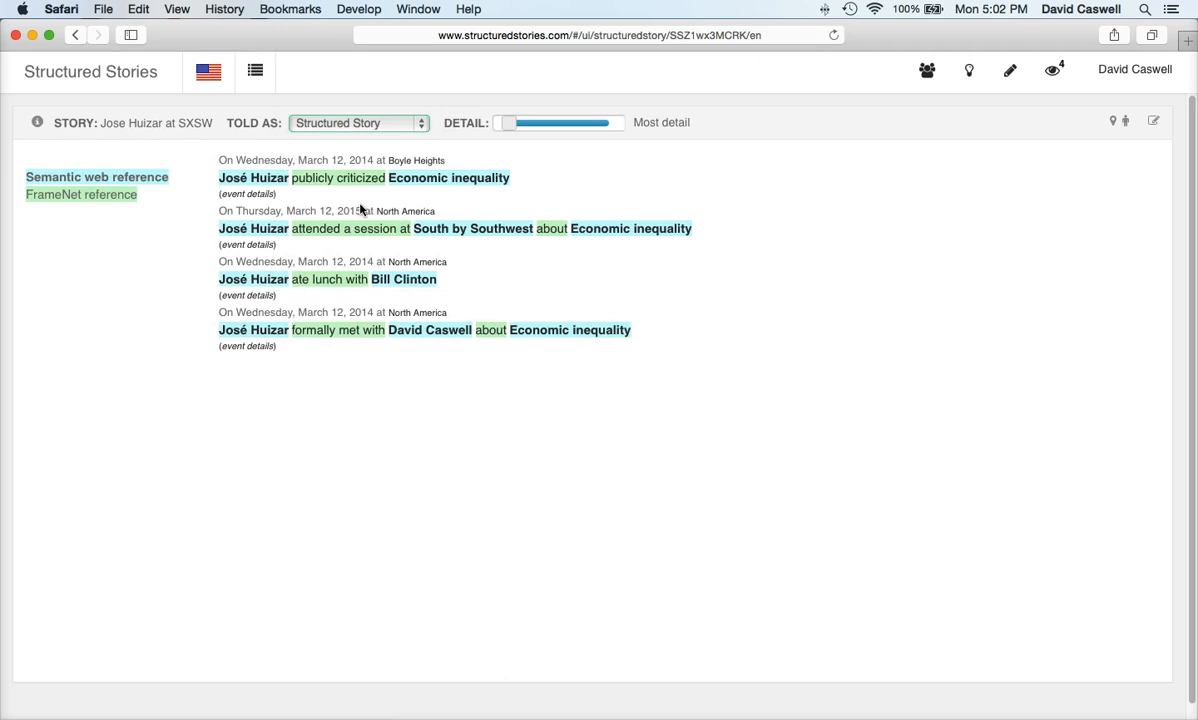